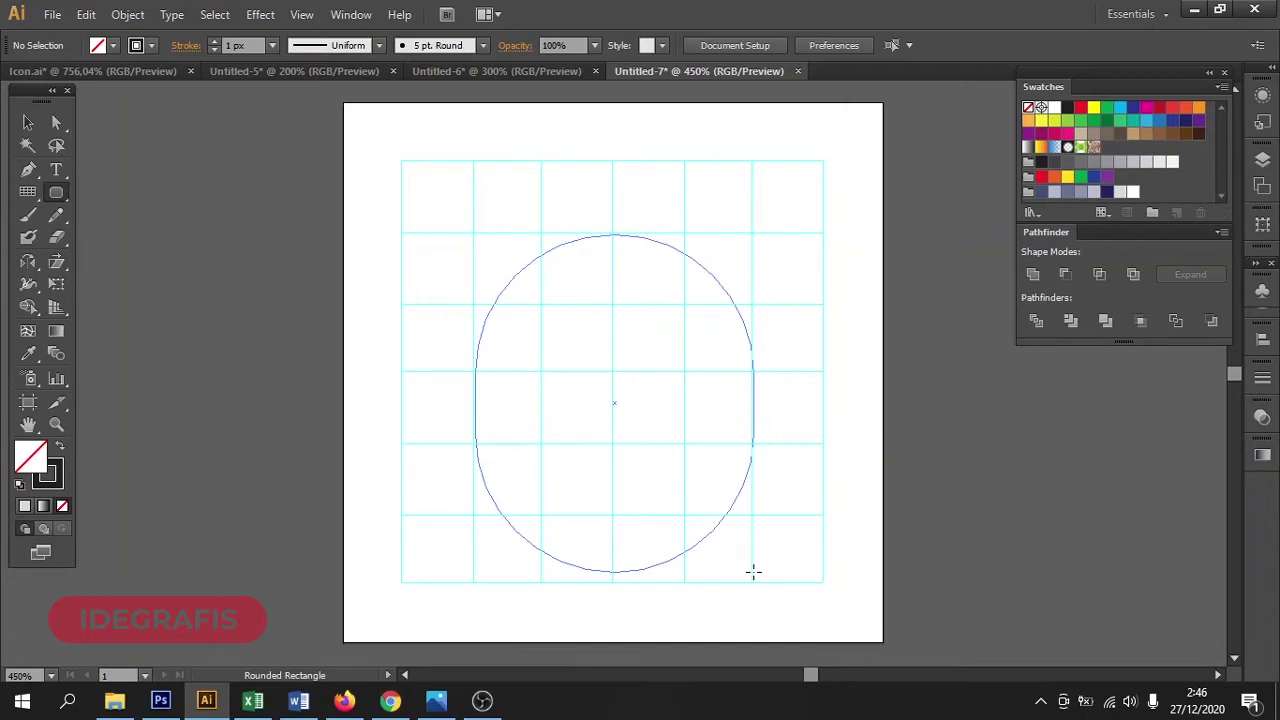
Draw an unfilled rounded rectangle four grid columns wide and five rows high, reaching down to the grid's bottom line
drag(754, 572, 754, 582)
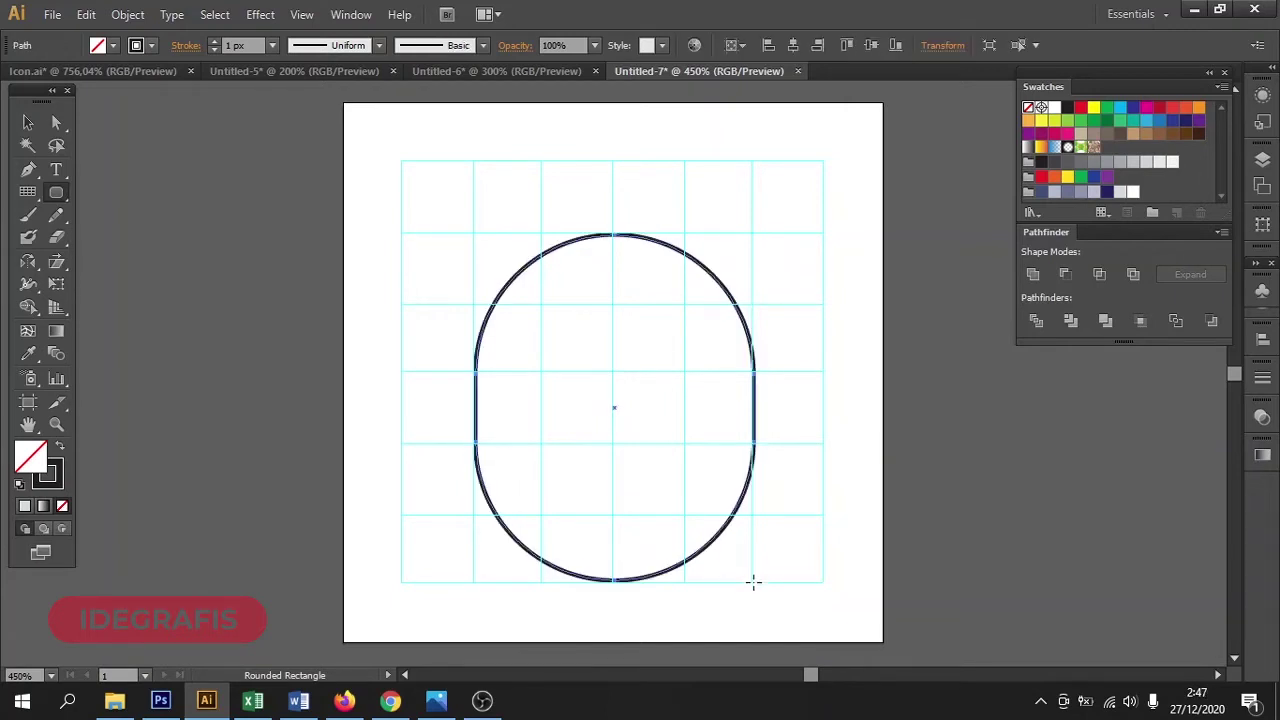
click(28, 122)
click(217, 173)
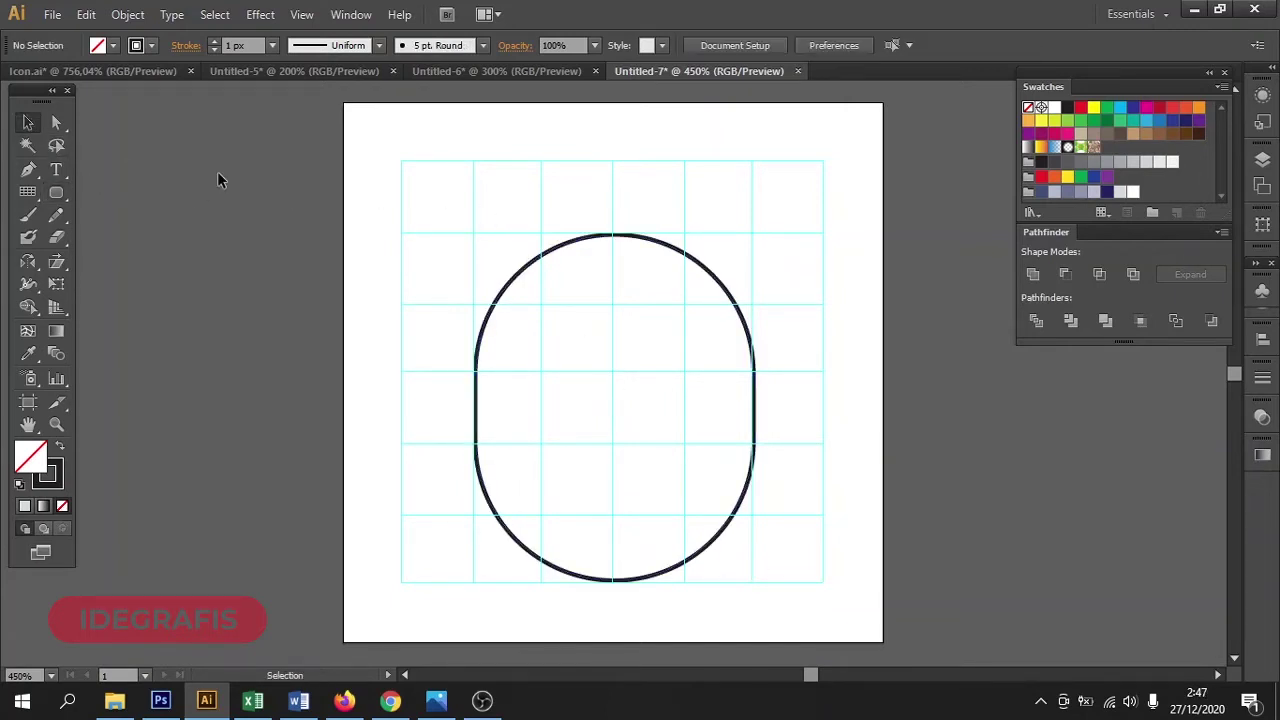
Draw a rectangle wider than the rounded shape that covers its entire upper half
drag(56, 192, 115, 191)
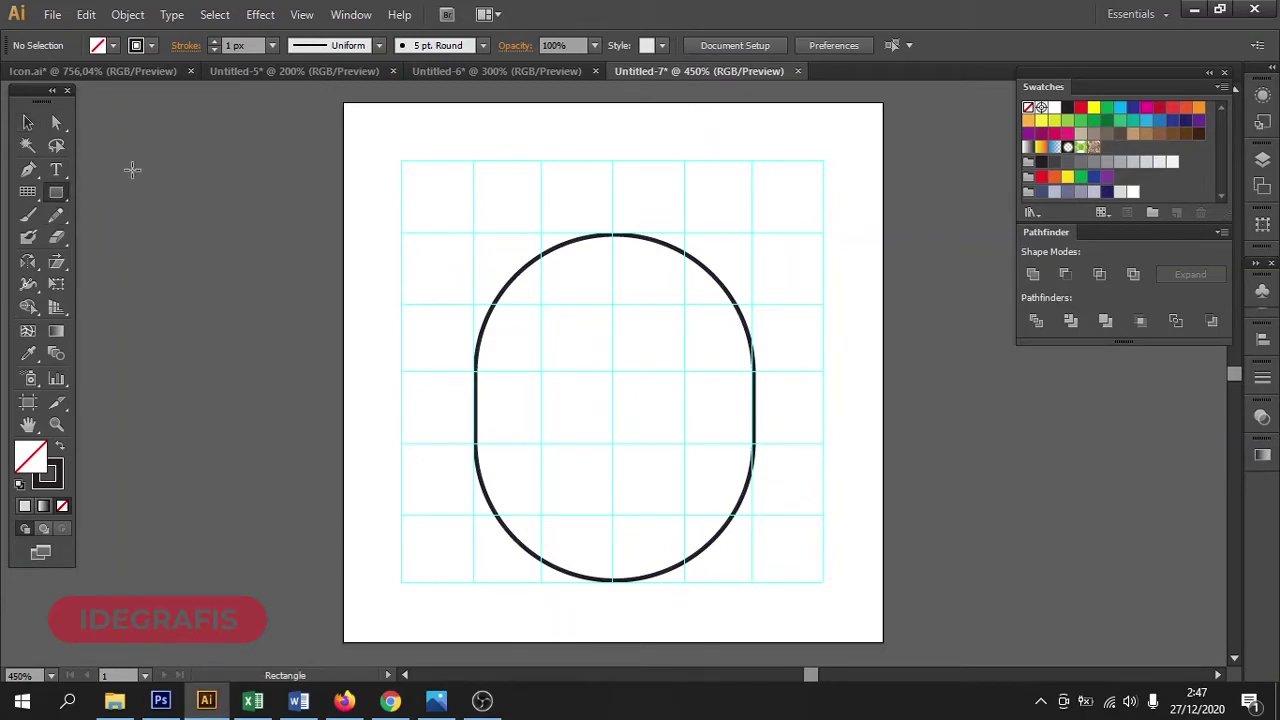
click(56, 122)
drag(449, 165, 740, 270)
click(440, 186)
click(28, 123)
click(58, 194)
drag(437, 192, 826, 403)
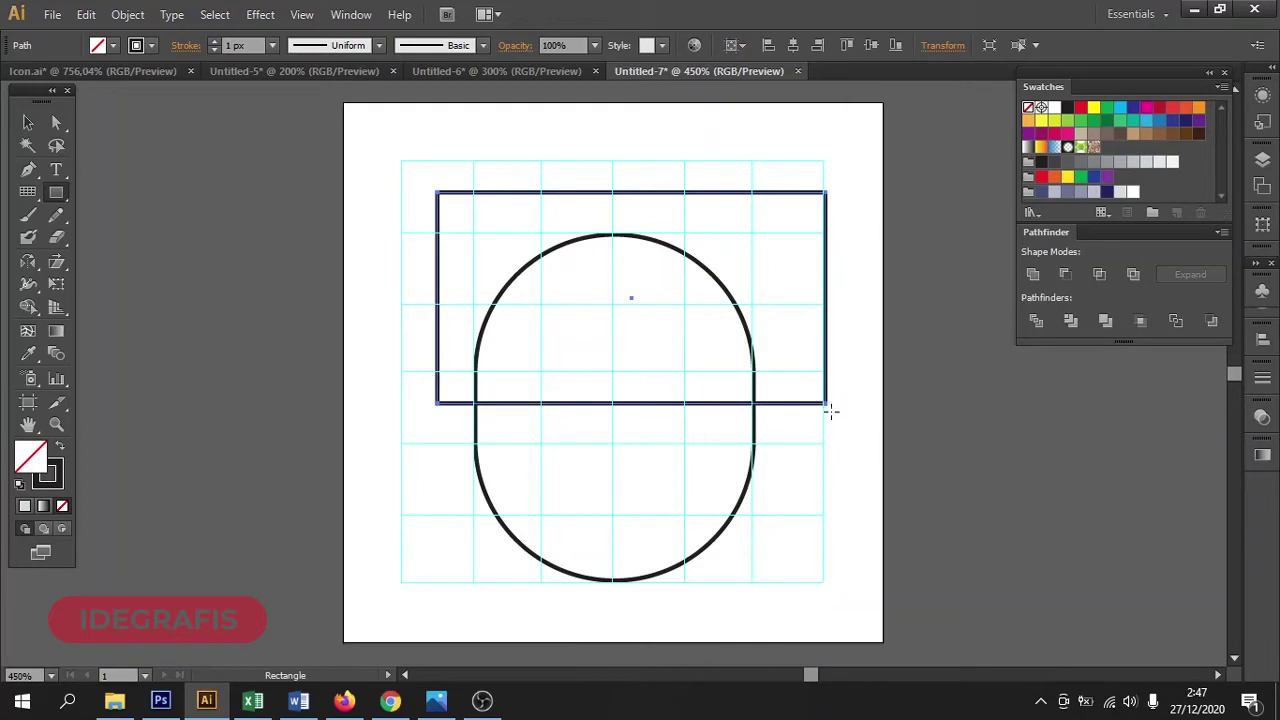
Subtract the front rectangle from the rounded shape with Minus Front, leaving a flat-topped bowl
click(28, 123)
drag(413, 489, 563, 403)
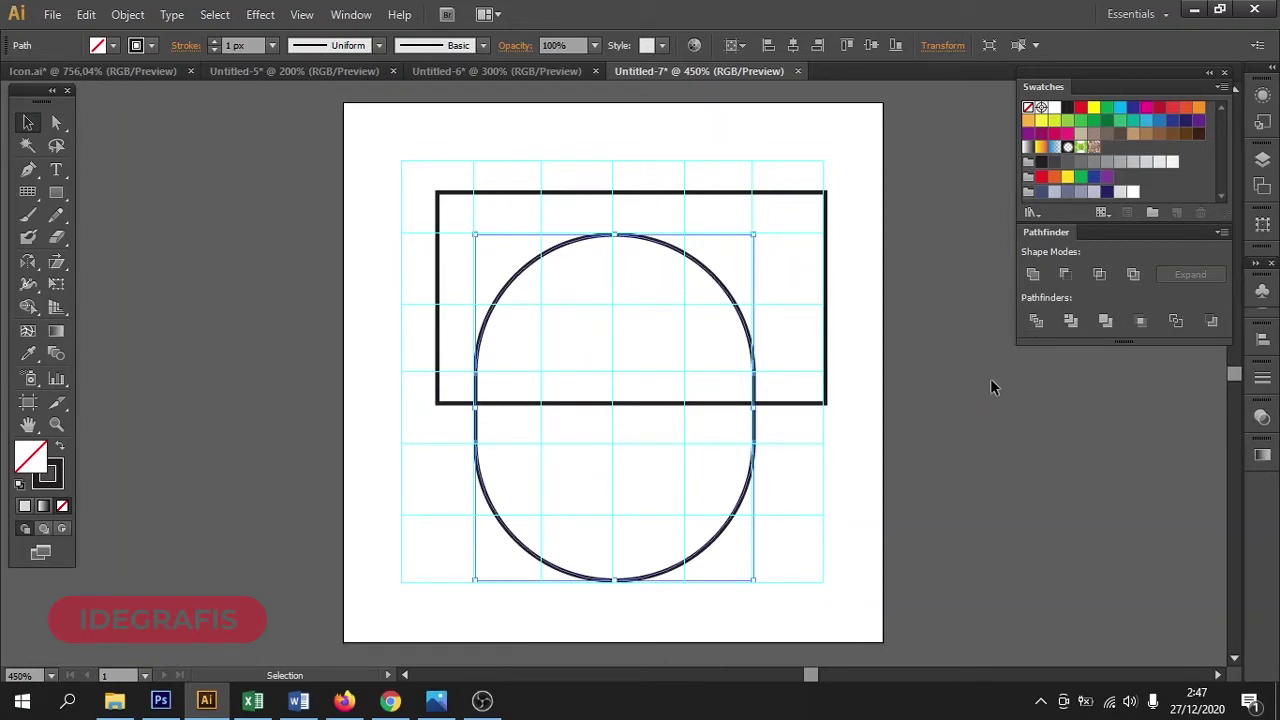
drag(911, 364, 420, 494)
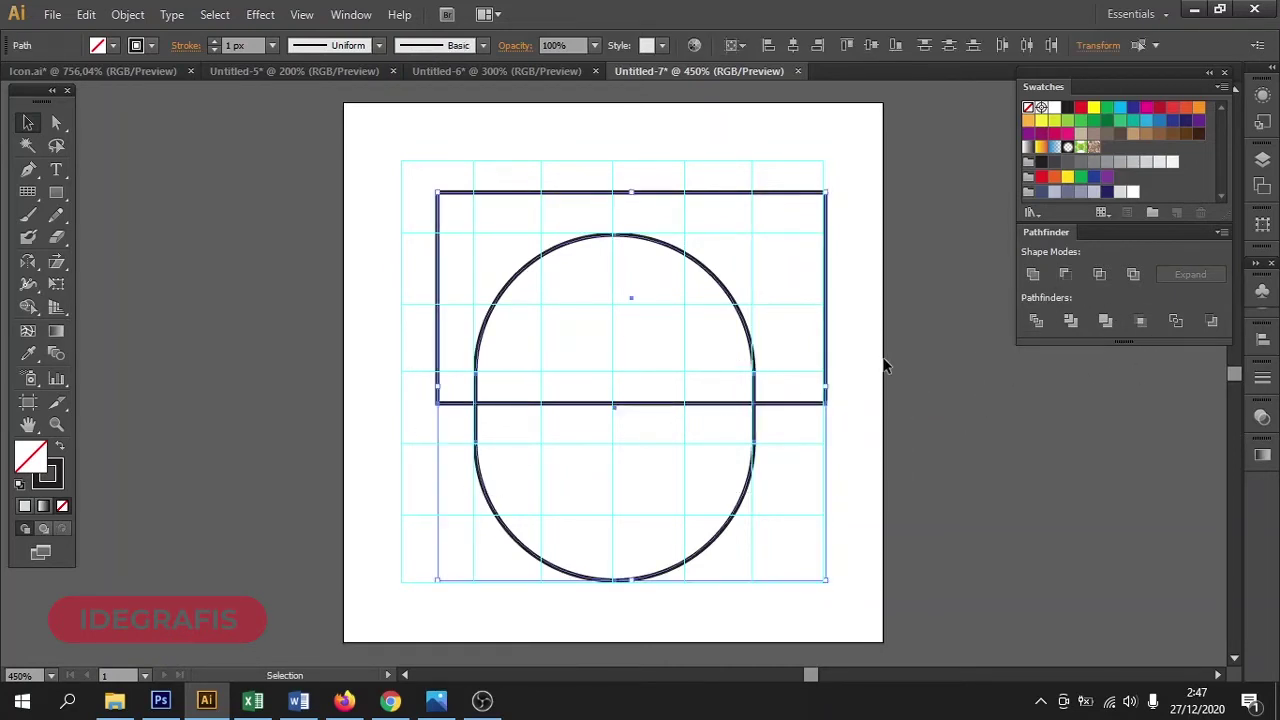
click(1062, 273)
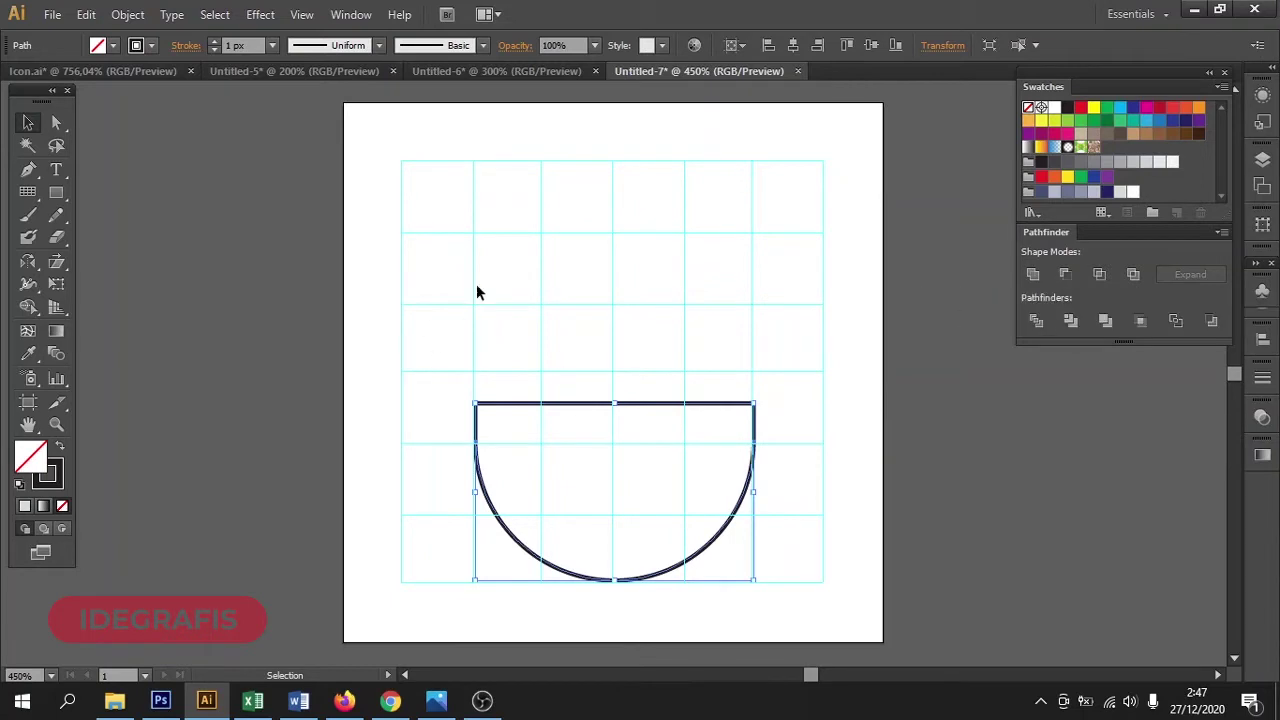
Raise the bowl's flat top edge to the grid's horizontal centre line
click(57, 123)
click(675, 324)
drag(462, 371, 757, 372)
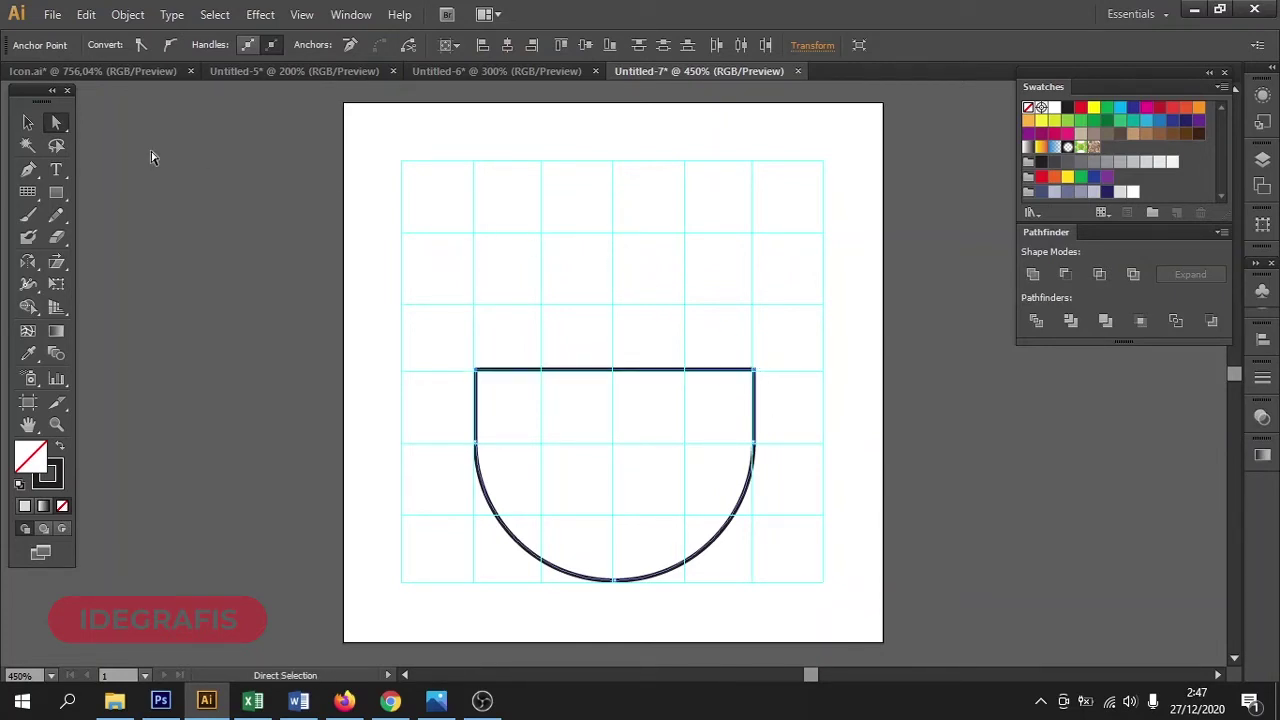
click(28, 123)
click(275, 190)
Draw a circle centred on the bowl's right edge, with its top touching the bowl's upper rim
drag(545, 397, 649, 381)
drag(615, 340, 571, 311)
click(766, 374)
key(z)
drag(555, 255, 922, 514)
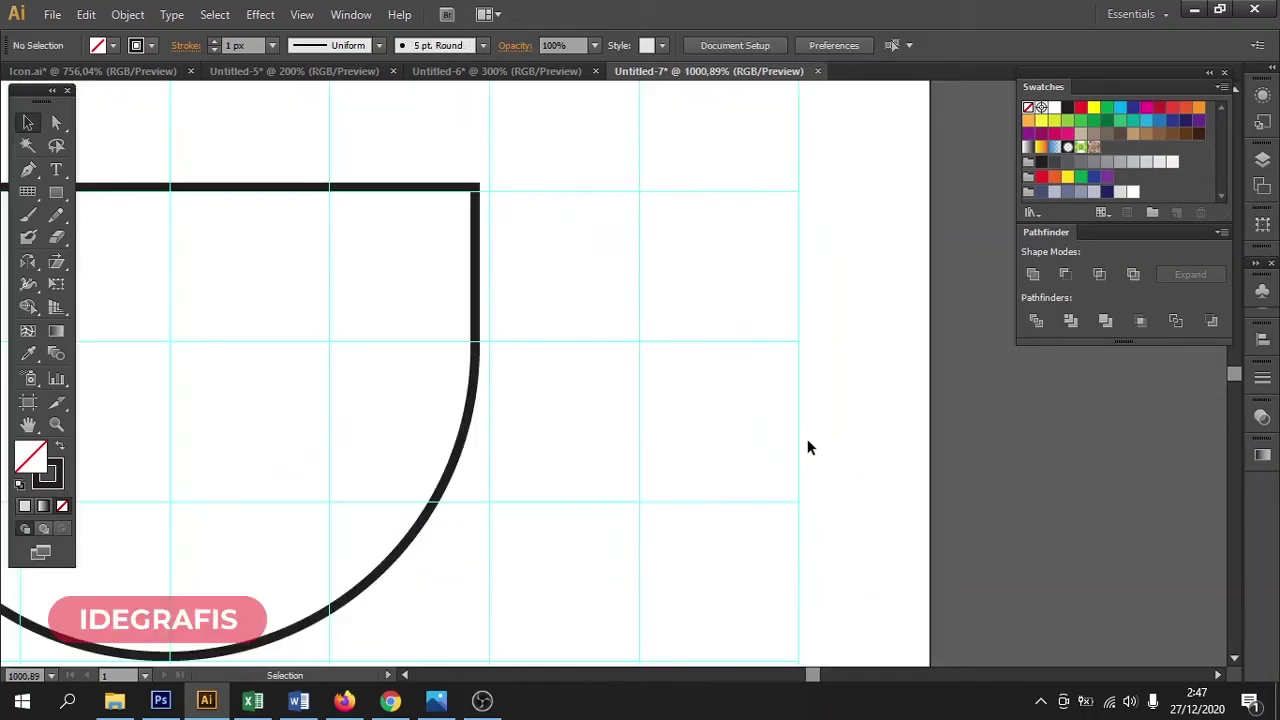
drag(62, 203, 100, 234)
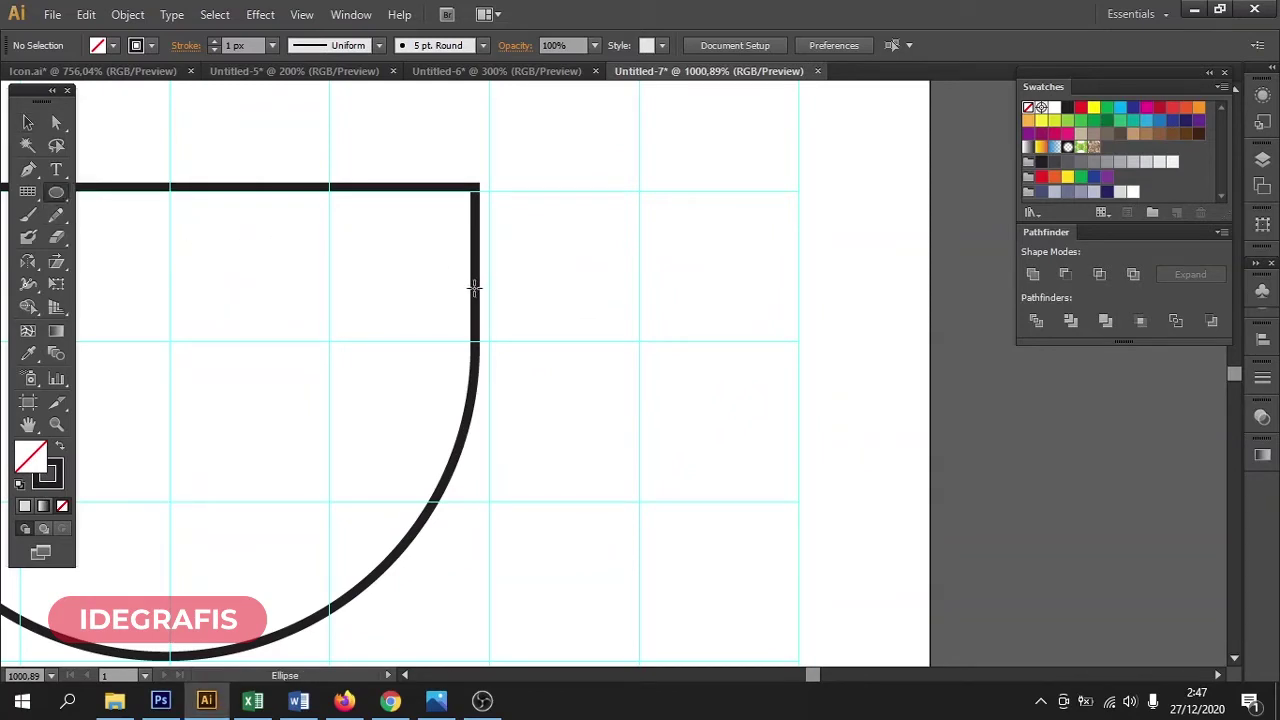
drag(474, 287, 554, 388)
click(28, 122)
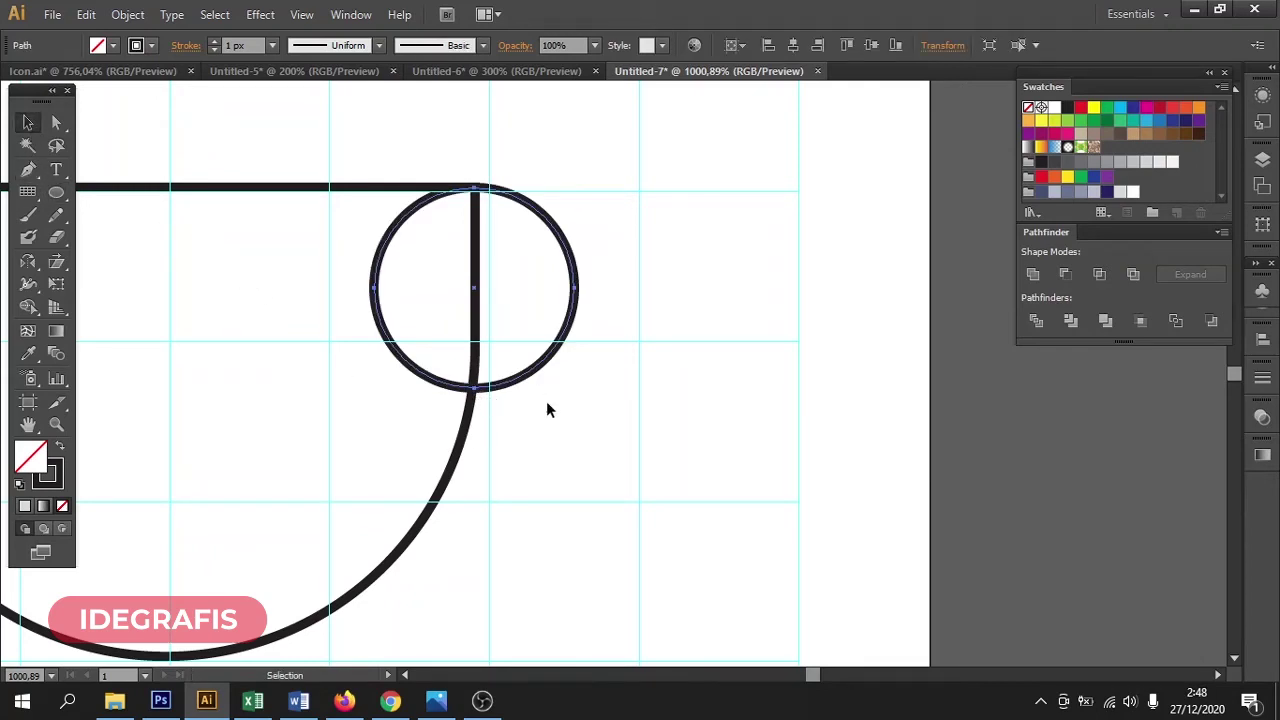
Enlarge the circle downward in proportion to about two grid cells across, keeping its top on the rim
click(474, 396)
drag(474, 390, 477, 504)
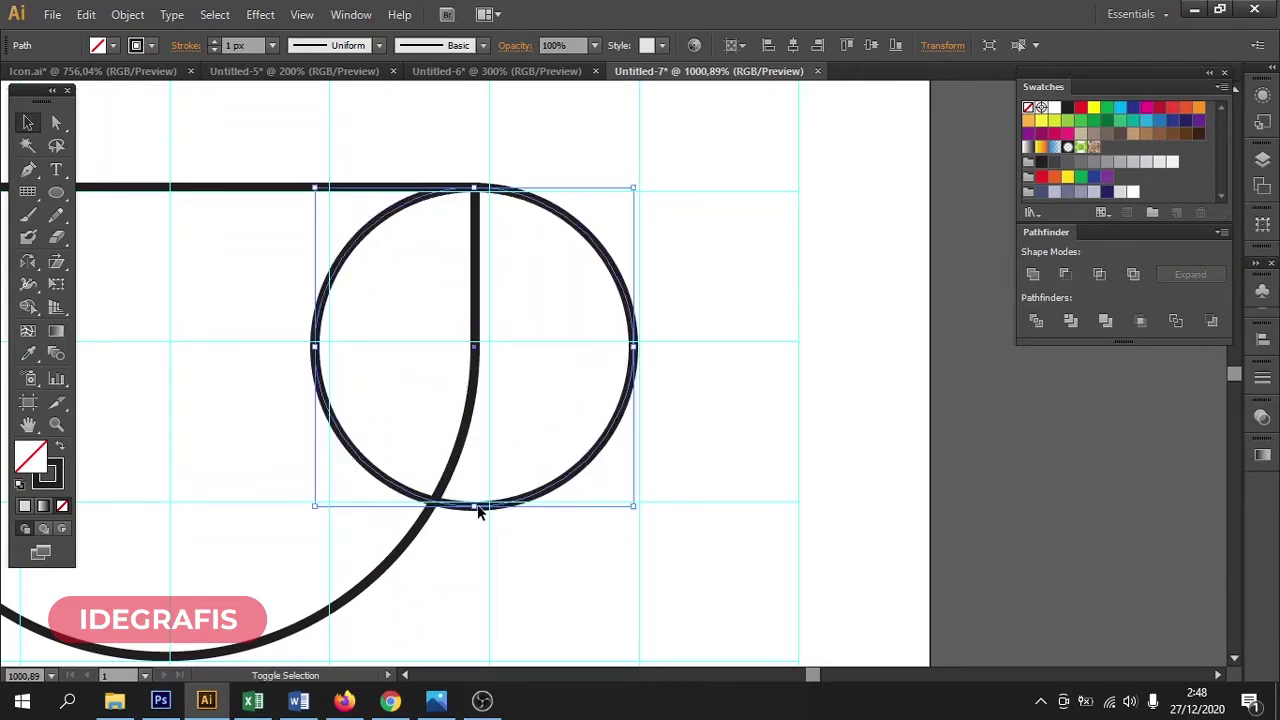
click(705, 488)
Duplicate the circle in place and scale the copy concentrically to roughly two-thirds of its size
drag(579, 473, 804, 458)
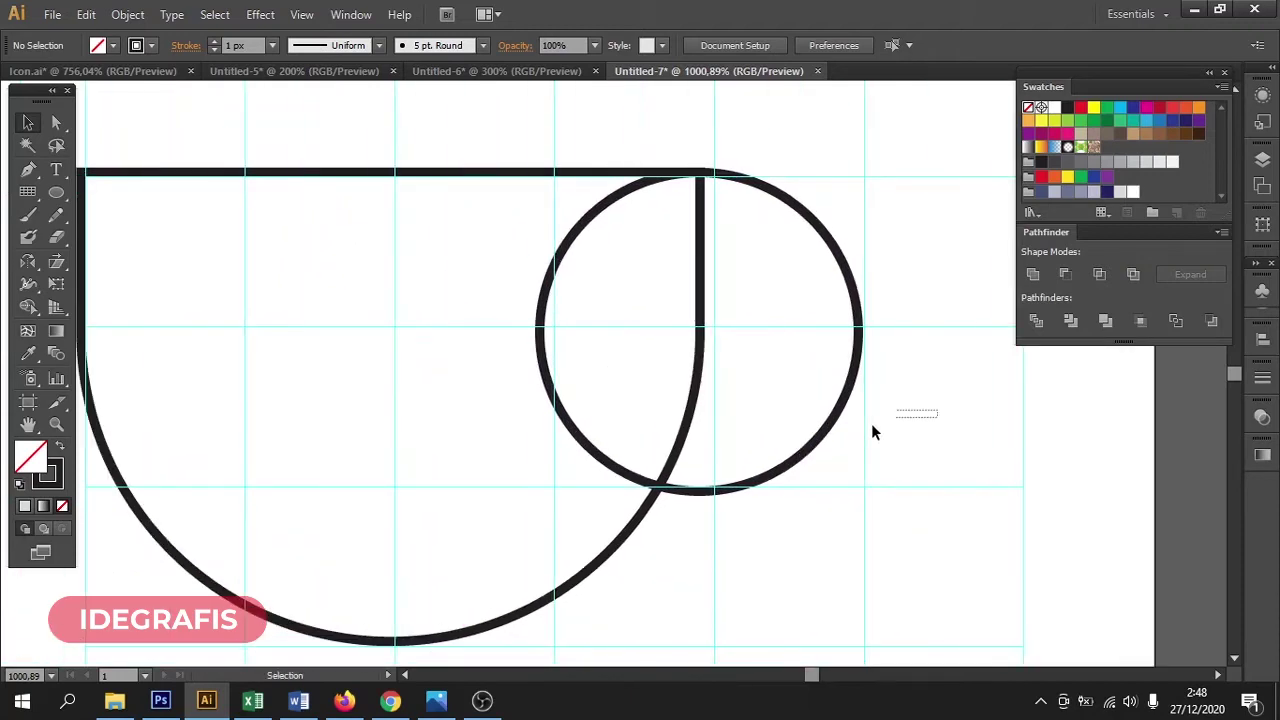
click(771, 469)
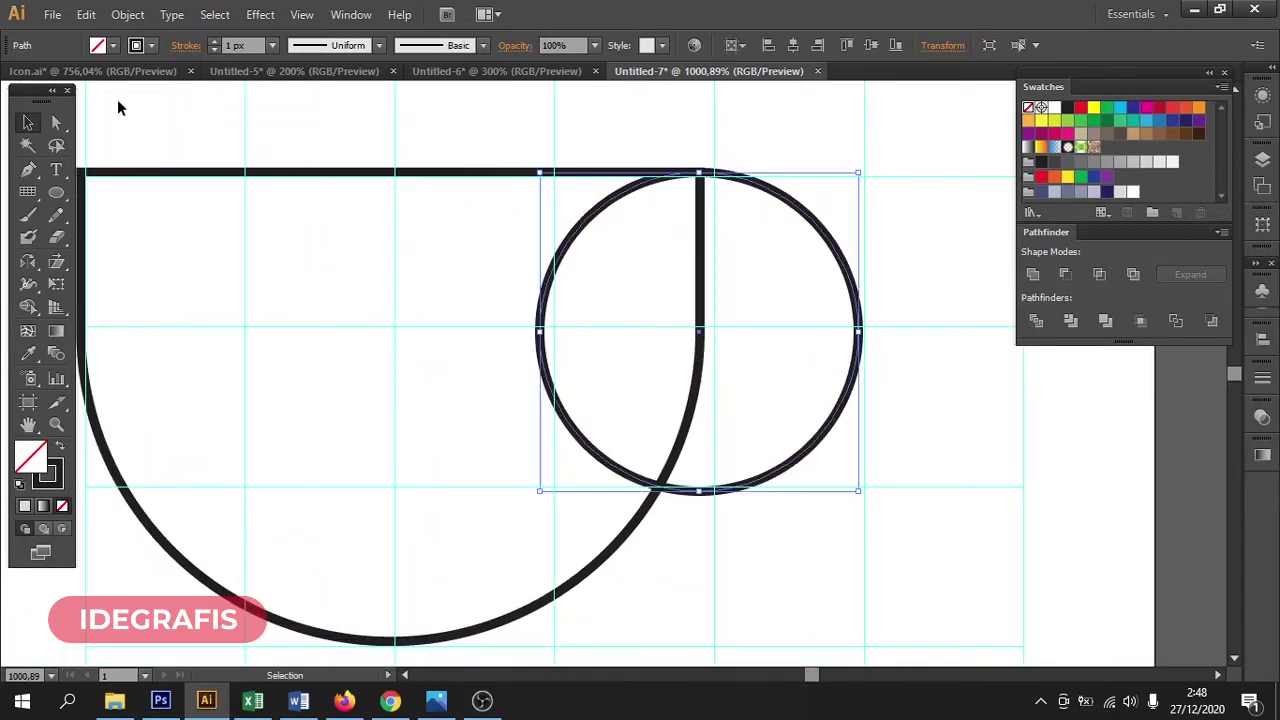
click(86, 14)
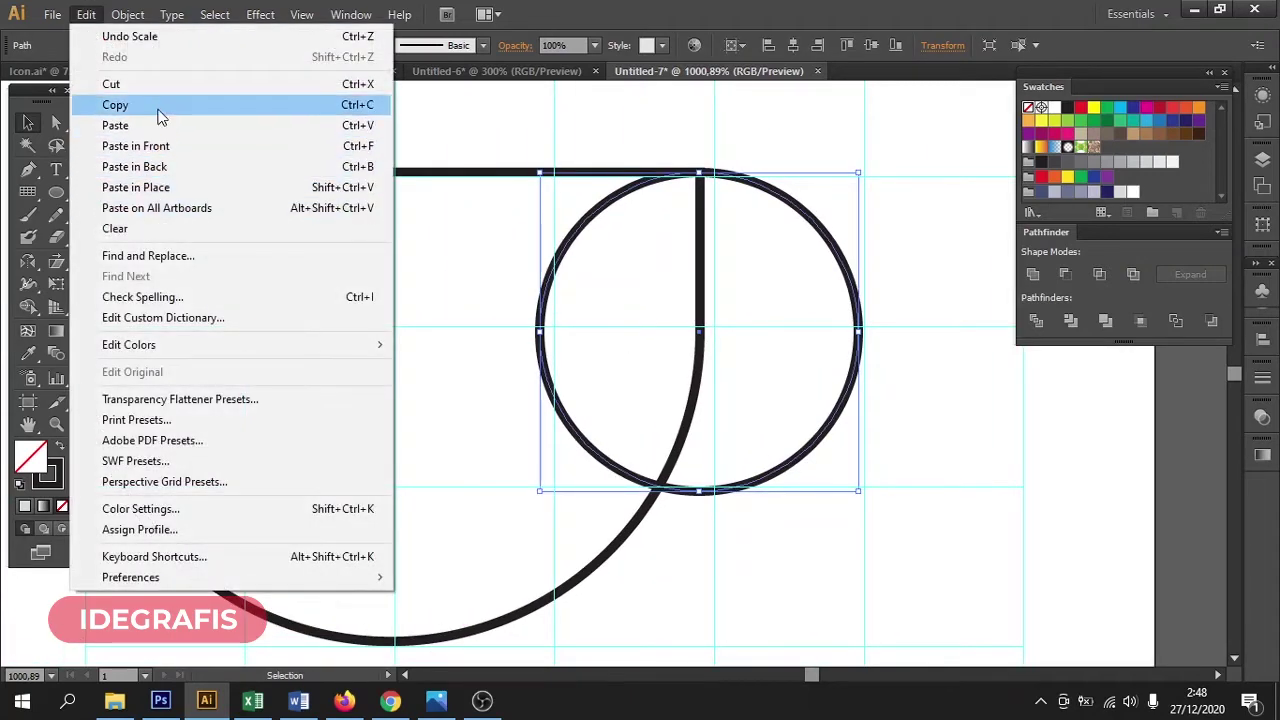
click(157, 112)
click(86, 14)
click(135, 187)
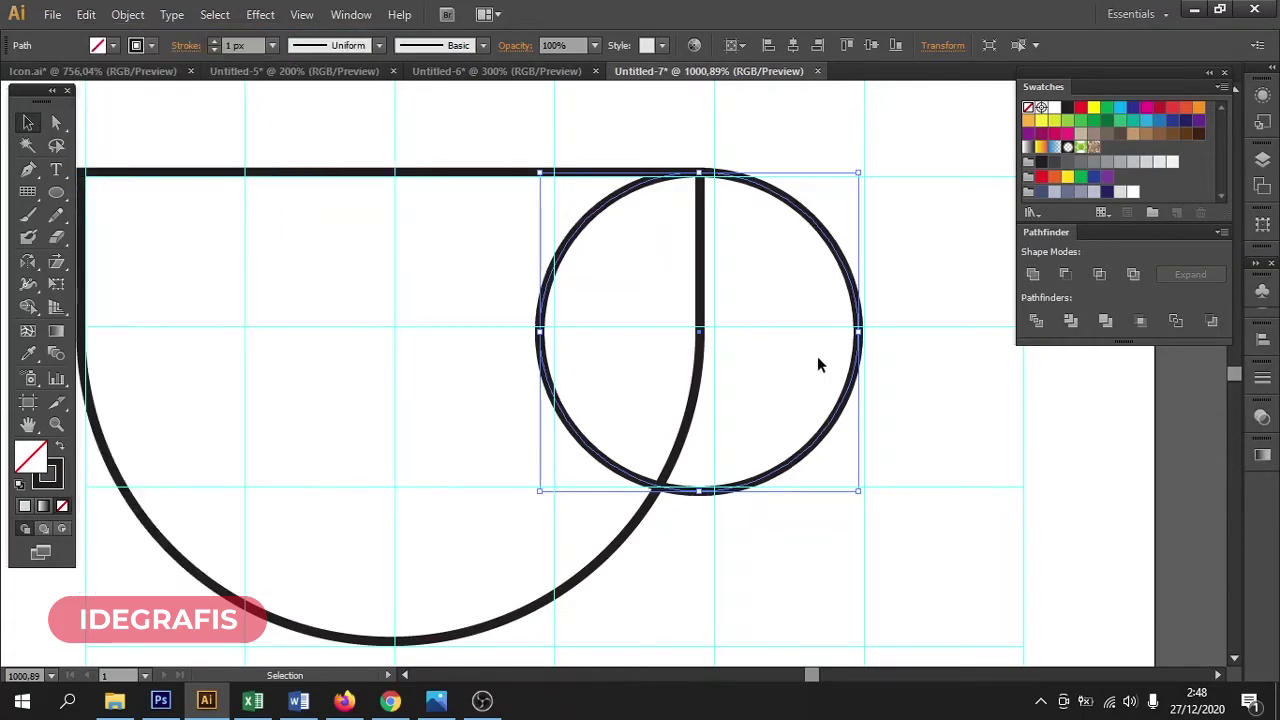
drag(858, 330, 802, 346)
click(937, 441)
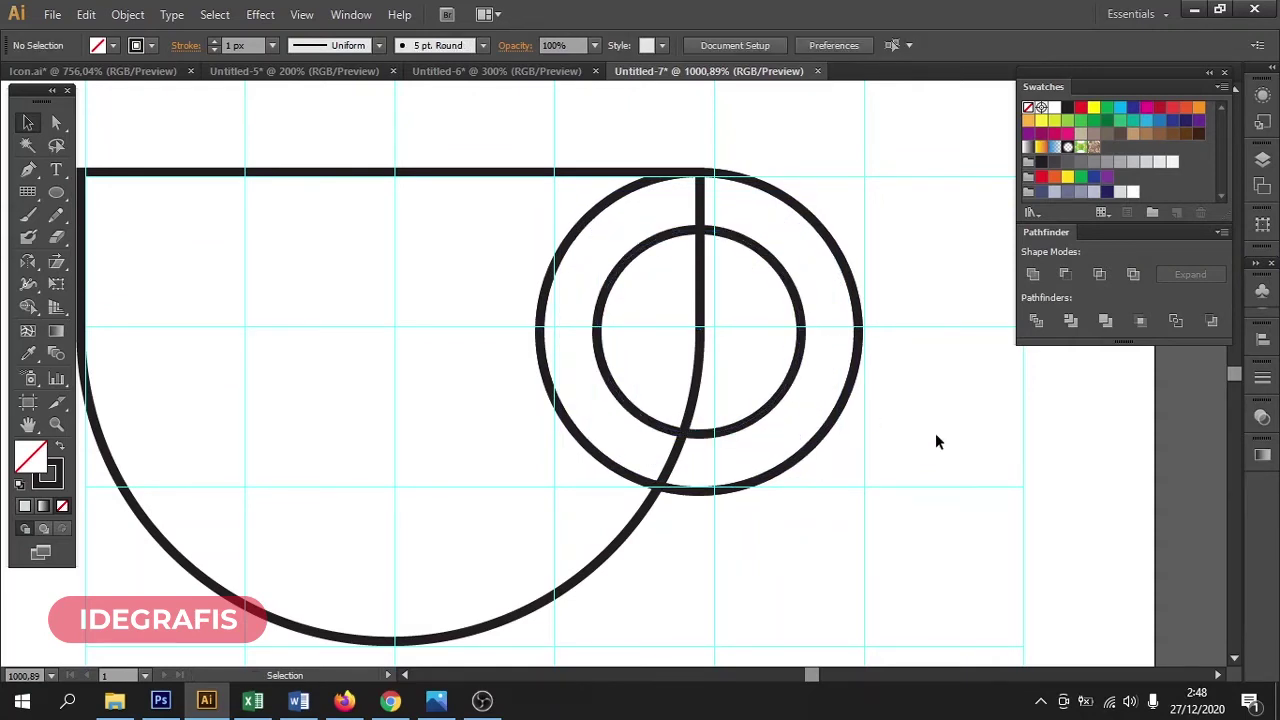
Swap fill and stroke on the bowl and both circles so they become solid black without an outline
drag(645, 457, 706, 472)
drag(897, 292, 572, 448)
key(shift)
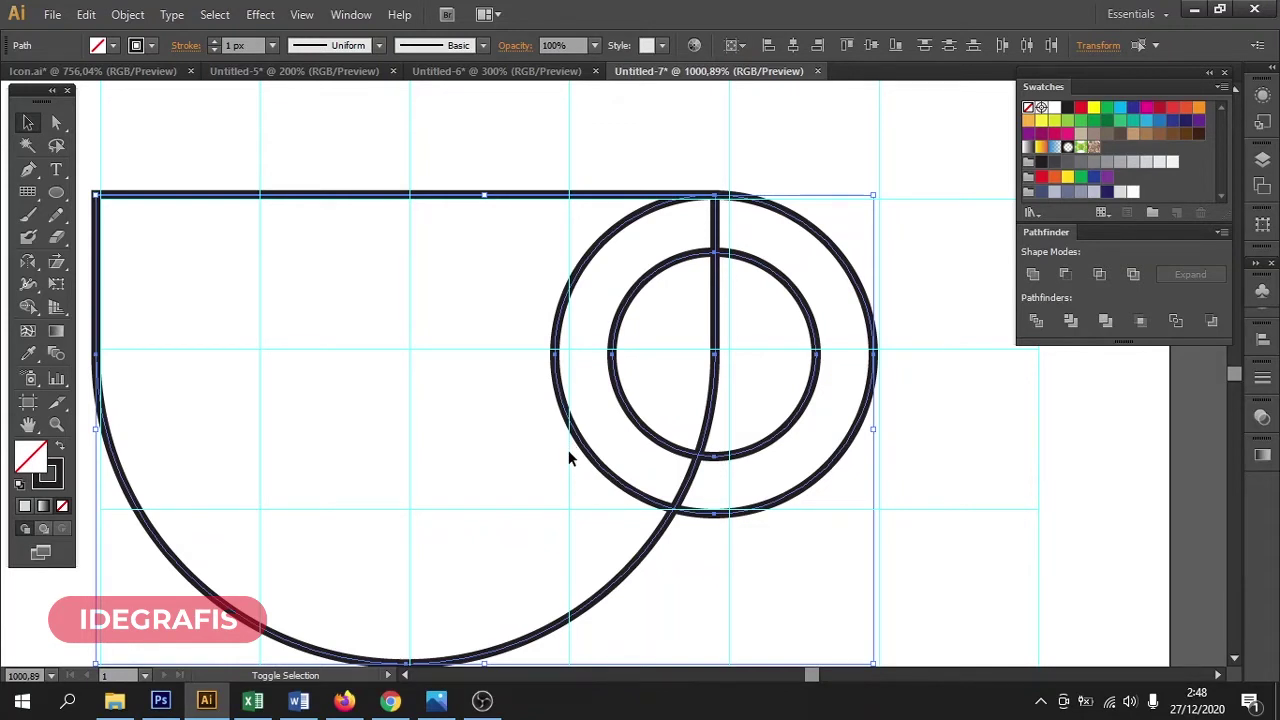
key(shift+x)
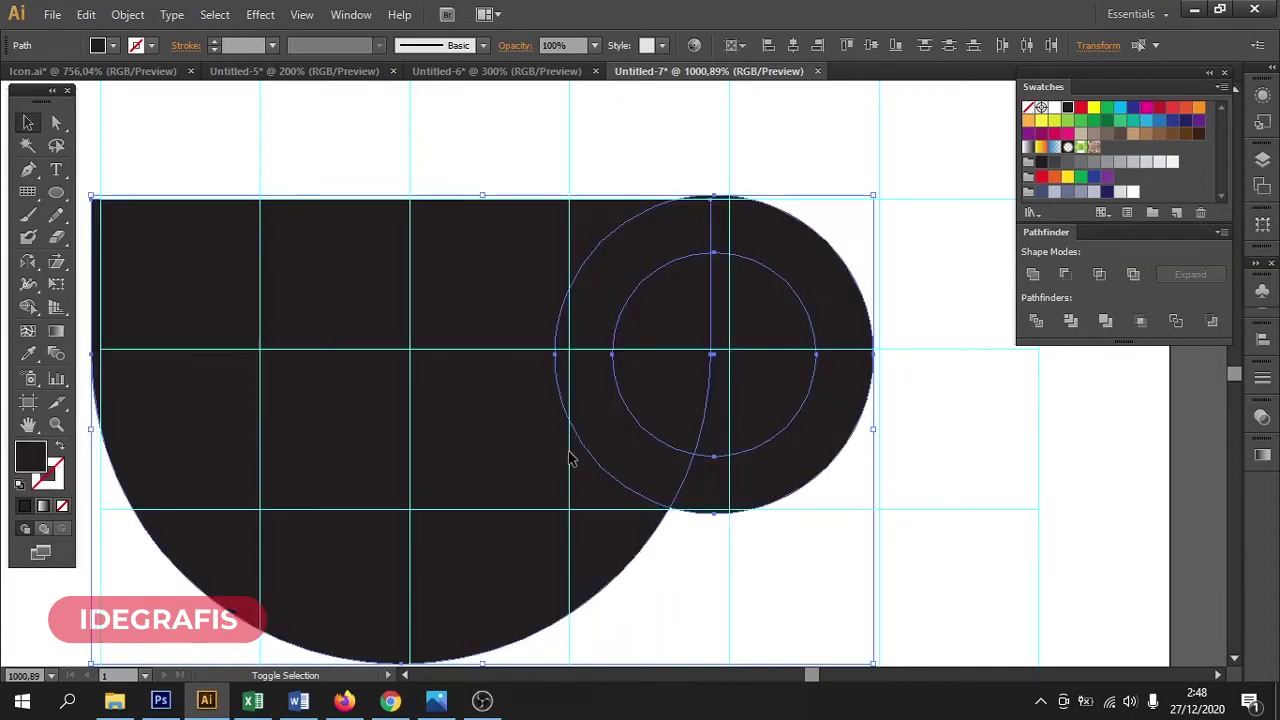
click(905, 471)
Subtract the inner circle from the outer one with Minus Front to form a ring-shaped cup handle
click(722, 427)
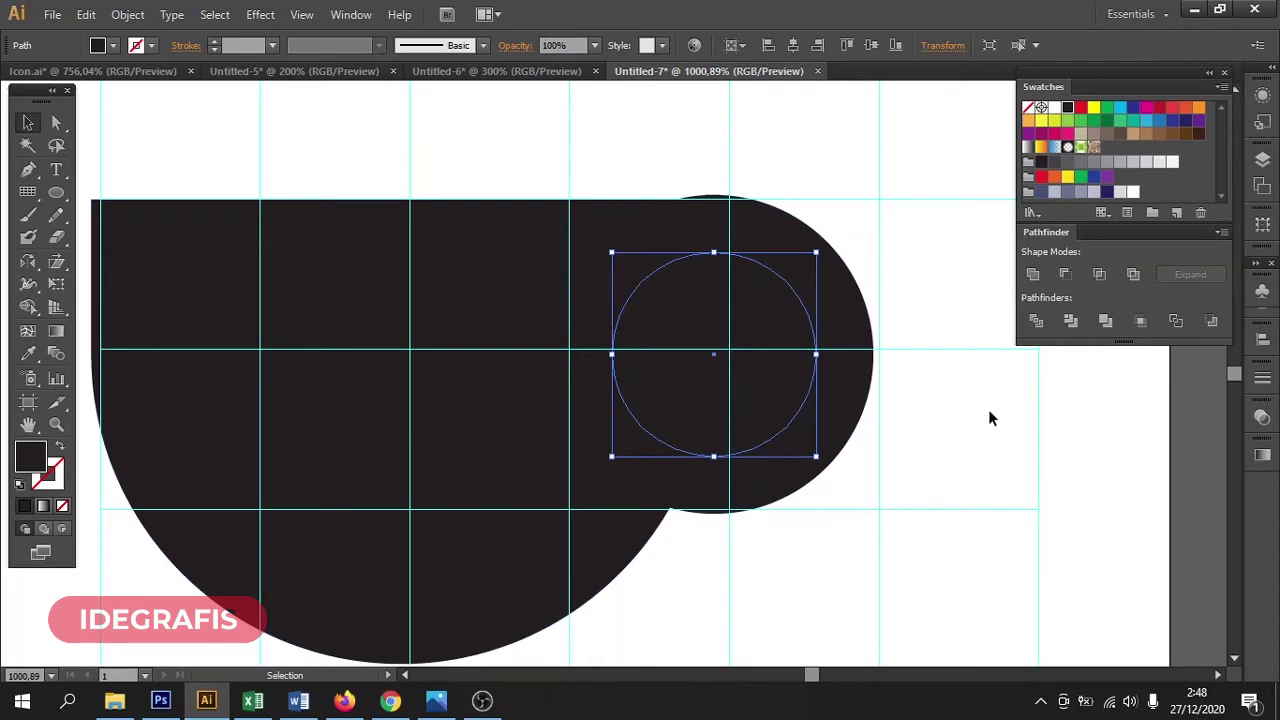
shift+click(855, 425)
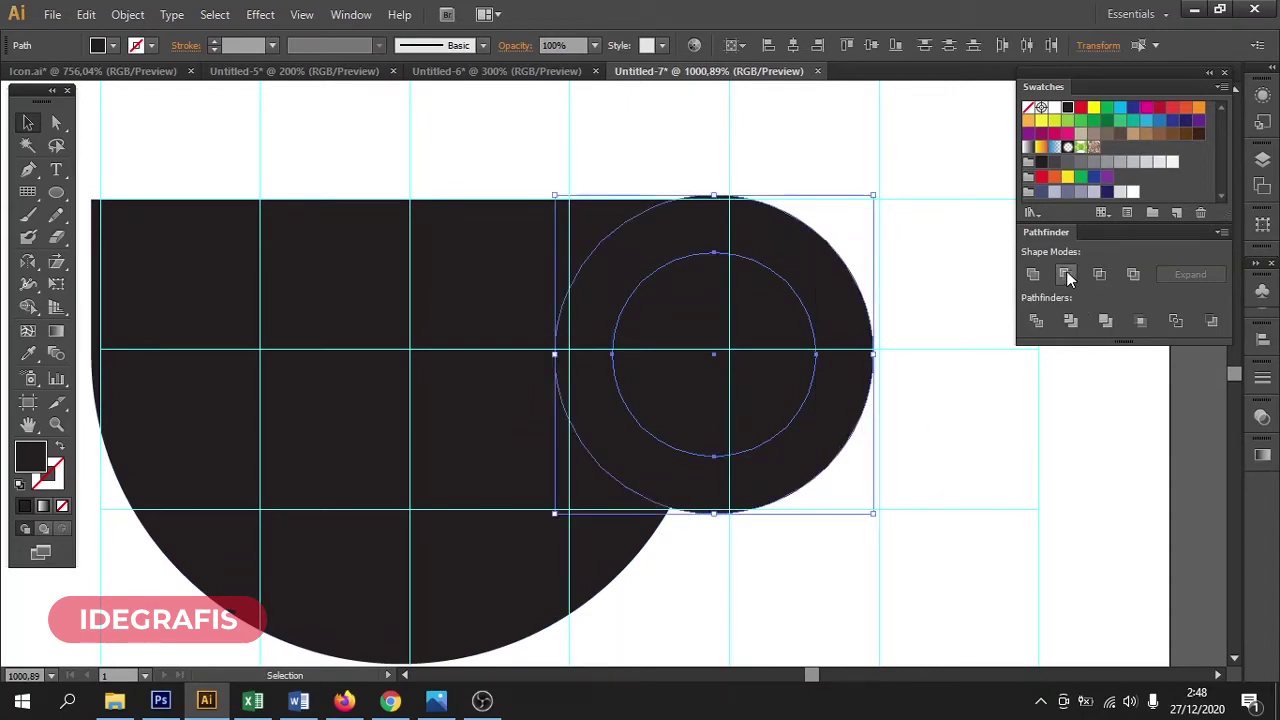
click(1066, 271)
click(980, 432)
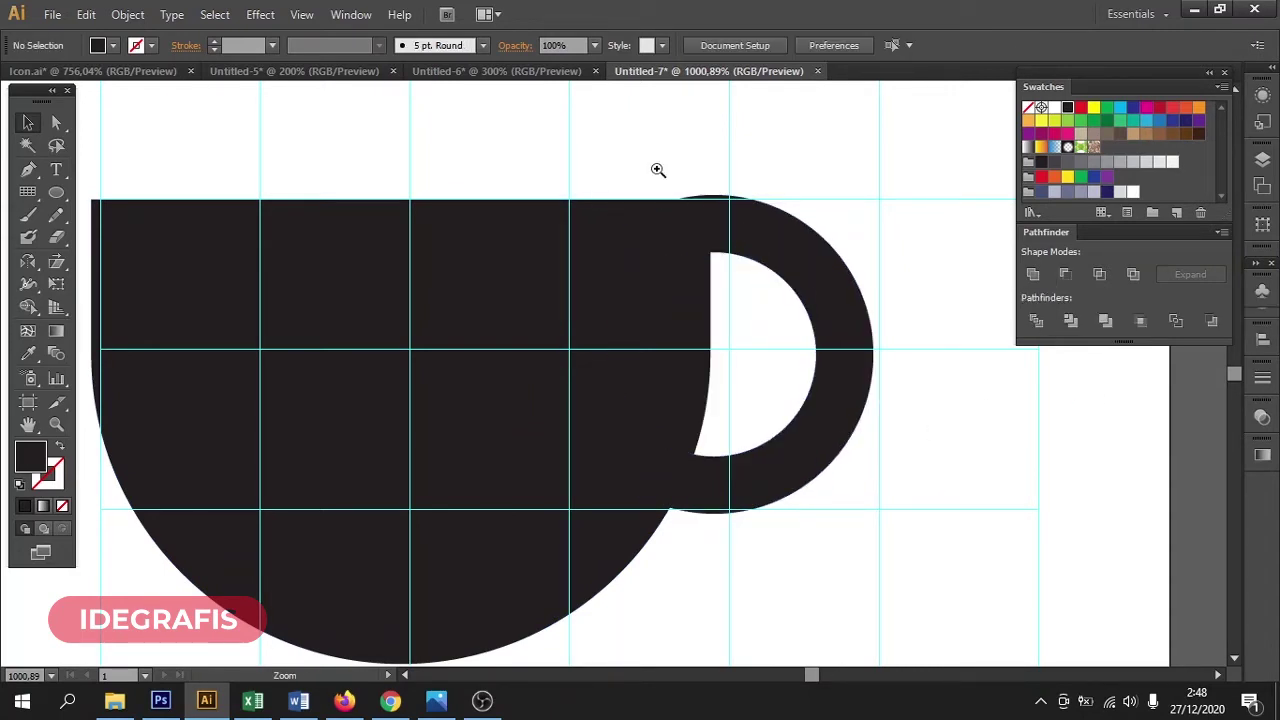
Move the handle ring slightly so that its top lines up with the cup's upper rim
scroll(756, 208, up, 6)
click(731, 314)
drag(728, 386, 725, 333)
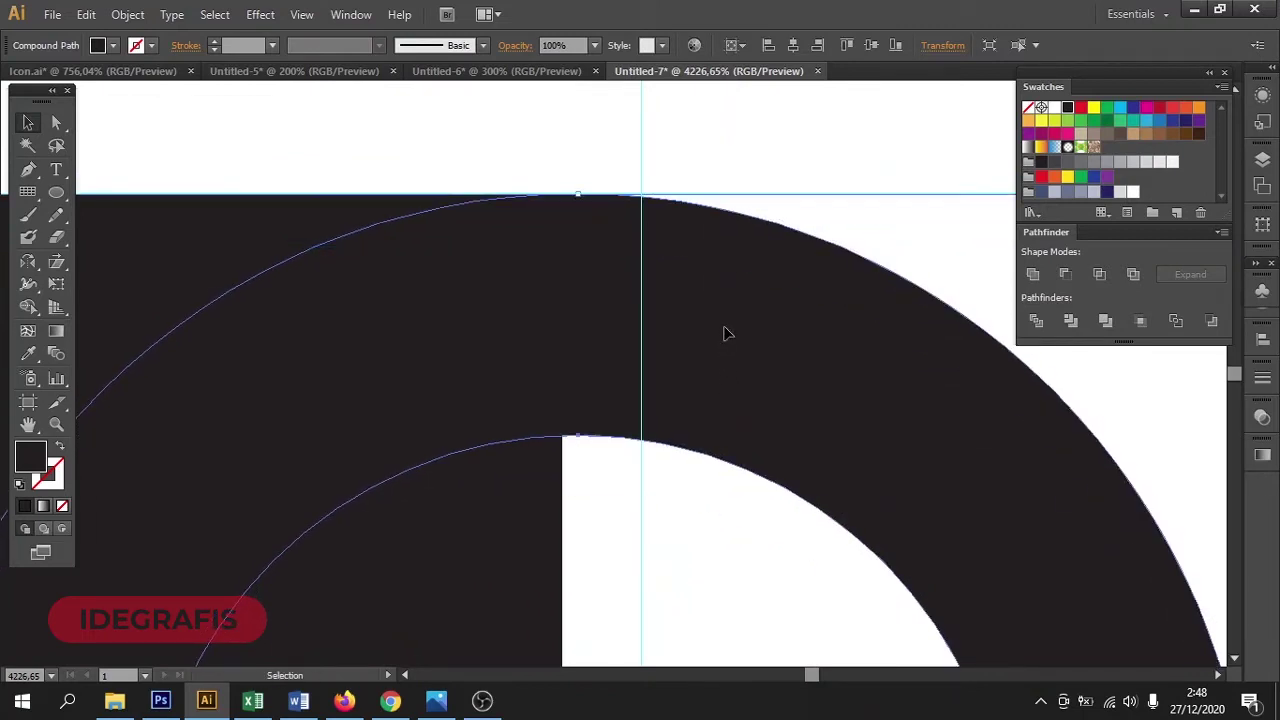
Shrink the handle ring slightly from its bottom edge, keeping its top level with the cup's rim
key(ctrl+minus)
key(ctrl+minus)
key(ctrl+minus)
key(ctrl+minus)
key(ctrl+minus)
key(ctrl+minus)
key(ctrl+minus)
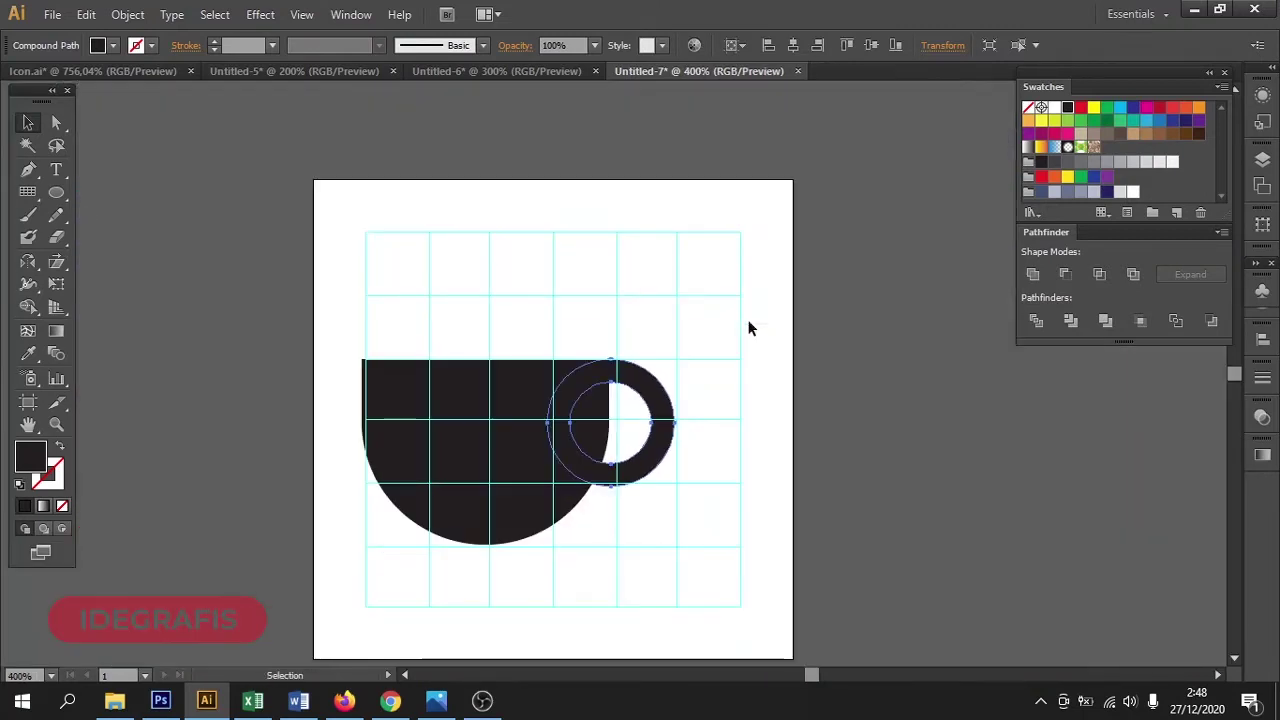
click(752, 332)
drag(763, 346, 810, 340)
drag(460, 322, 842, 540)
drag(640, 430, 795, 433)
click(786, 445)
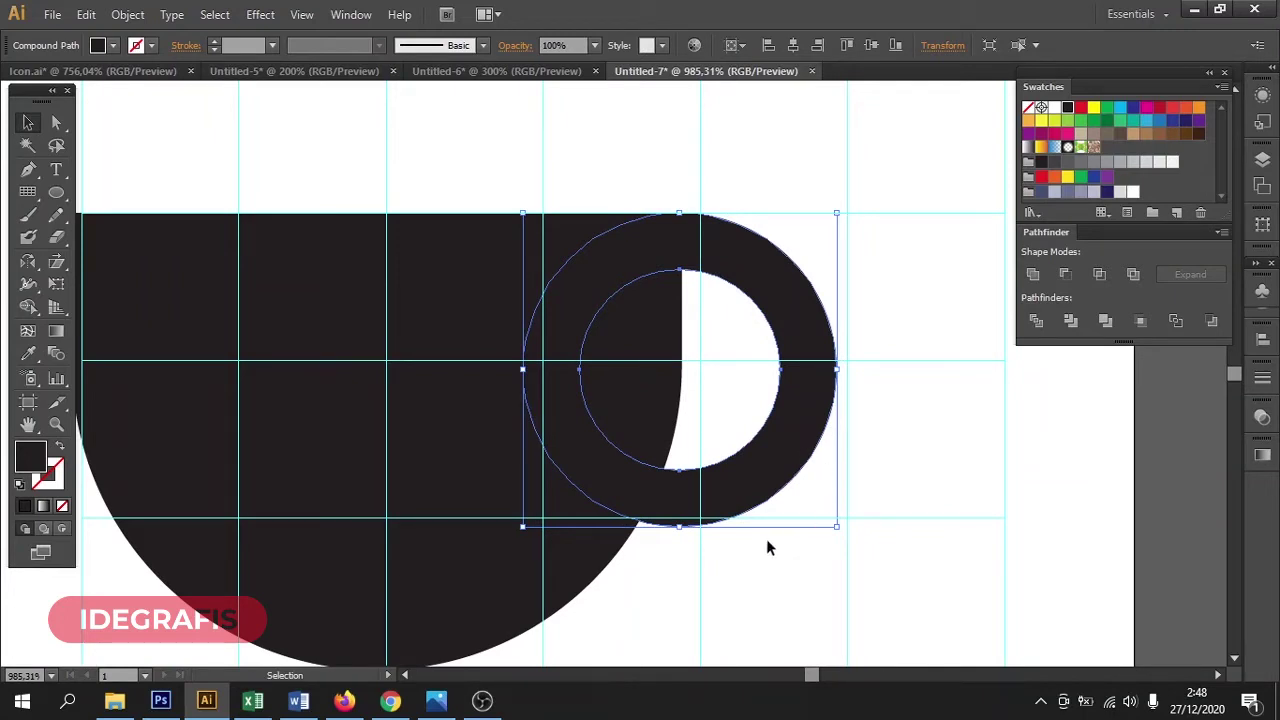
drag(678, 527, 674, 498)
click(811, 532)
Hide the guides over the cup artwork
key(ctrl+semicolon)
key(ctrl+apostrophe)
key(ctrl+apostrophe)
key(ctrl+minus)
key(ctrl+minus)
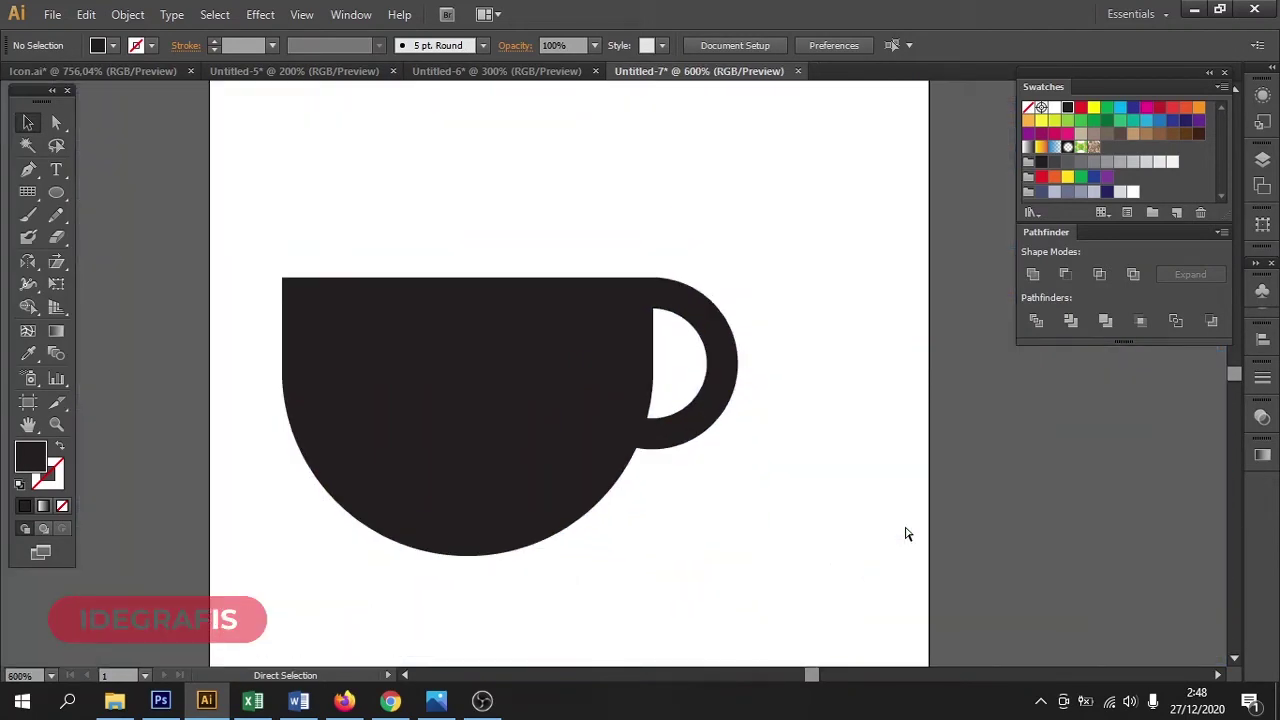
key(ctrl+minus)
key(ctrl+minus)
drag(381, 273, 770, 526)
key(ctrl+apostrophe)
key(ctrl+semicolon)
key(ctrl+apostrophe)
key(ctrl+semicolon)
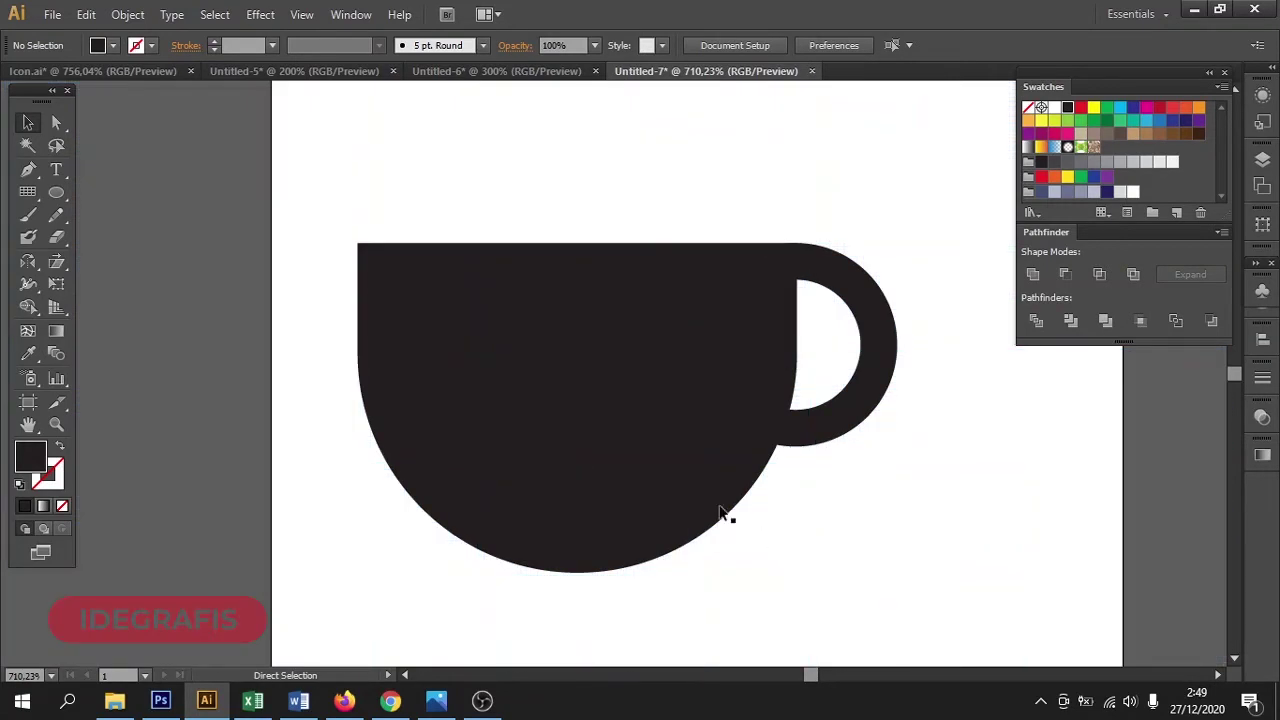
Enlarge the handle ring slightly from its lower-left corner, keeping its top level with the cup's rim
click(607, 456)
click(913, 483)
click(834, 428)
drag(693, 450, 672, 496)
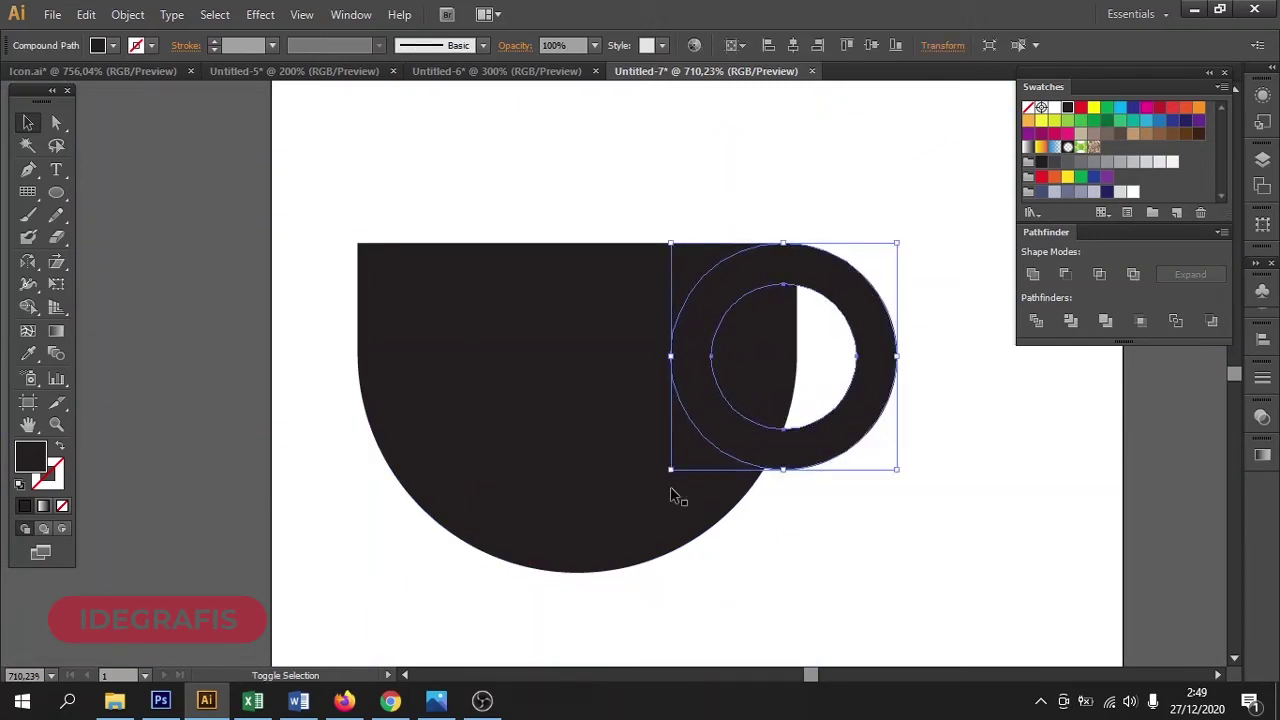
click(887, 546)
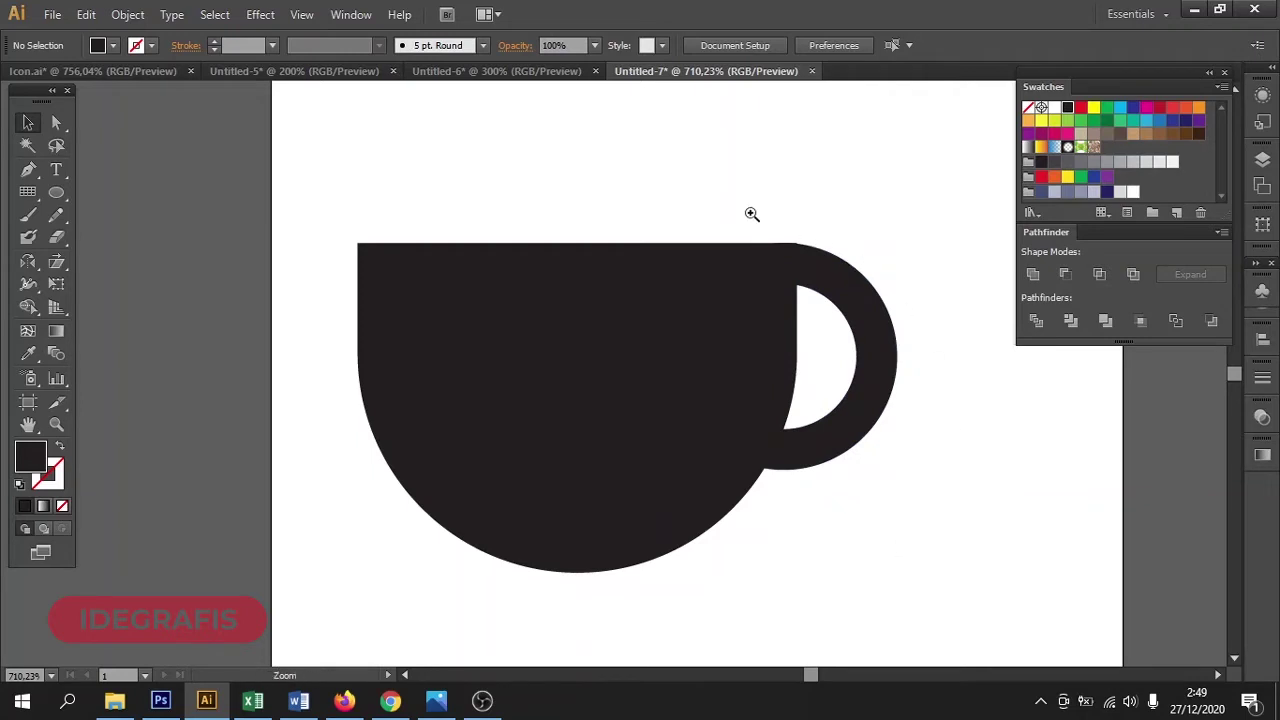
Shift the handle ring slightly to the right so its top joins the cup's upper-right corner smoothly
drag(752, 214, 868, 324)
click(731, 417)
drag(731, 417, 760, 414)
click(678, 263)
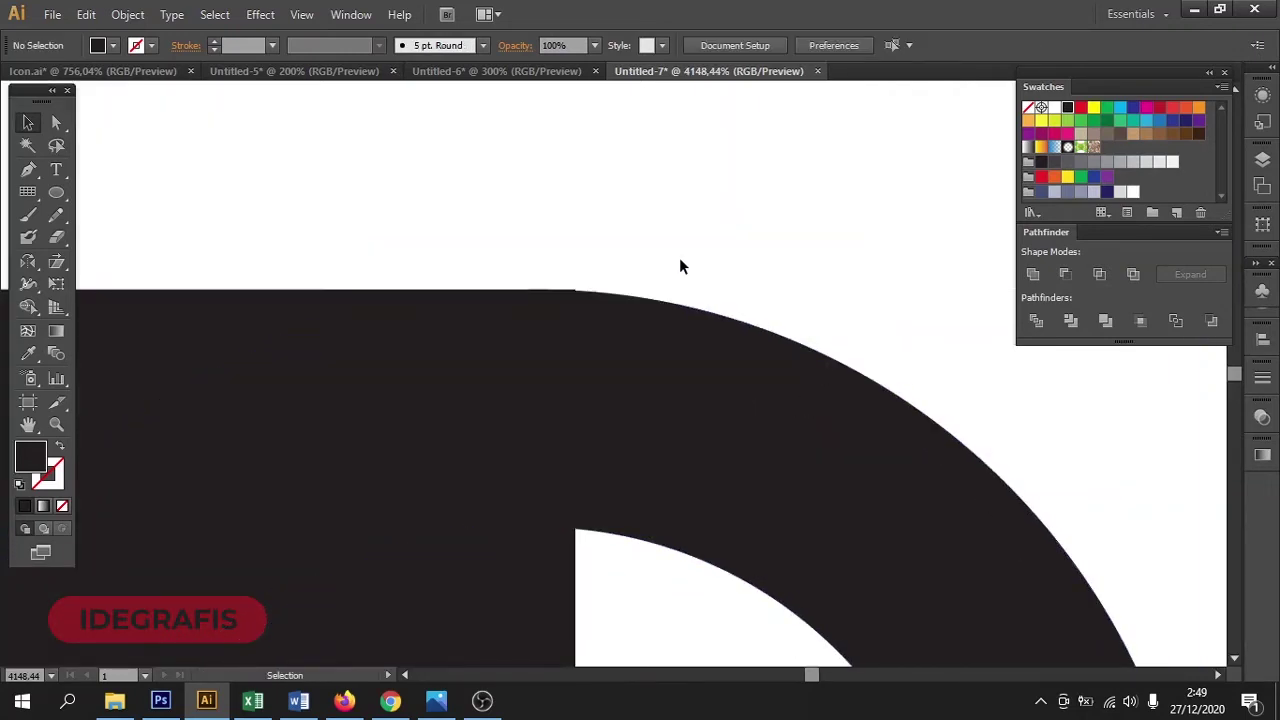
Fill the cup body and its handle with the dark slate-blue swatch
key(ctrl+minus)
key(ctrl+minus)
key(ctrl+minus)
key(ctrl+minus)
key(ctrl+minus)
key(ctrl+minus)
key(ctrl+minus)
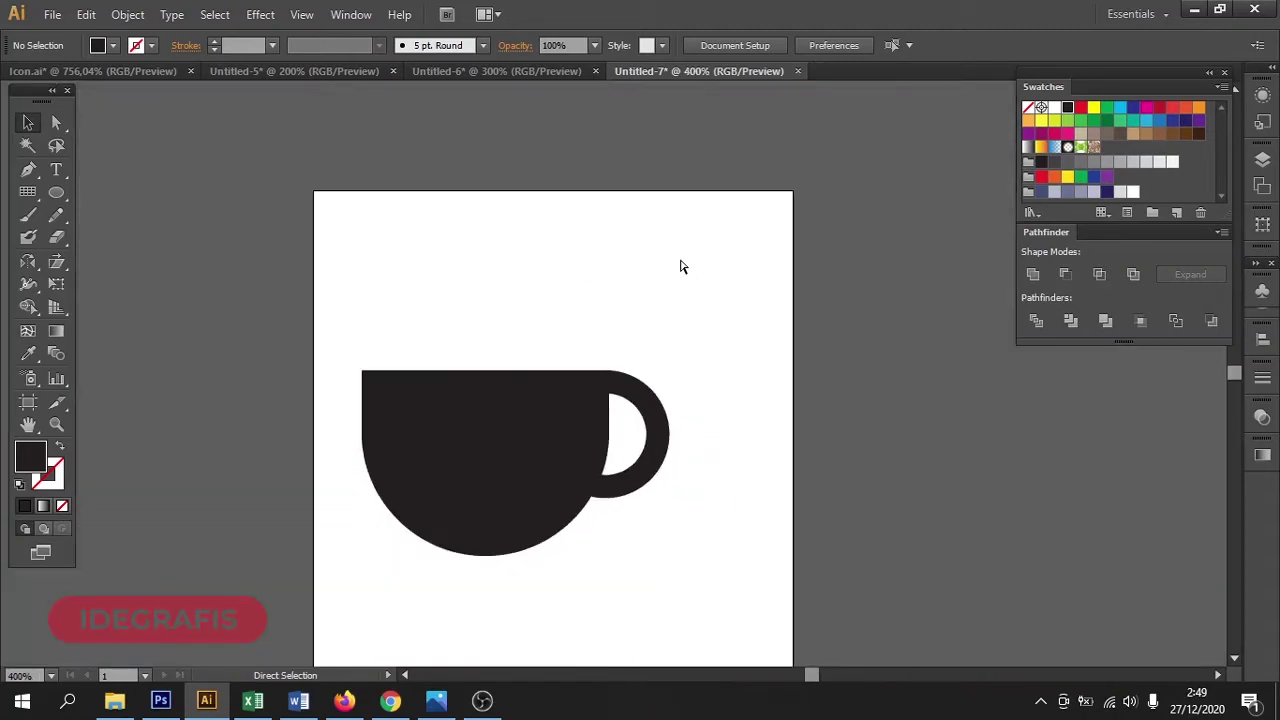
drag(680, 263, 826, 317)
drag(488, 356, 987, 660)
drag(898, 495, 888, 554)
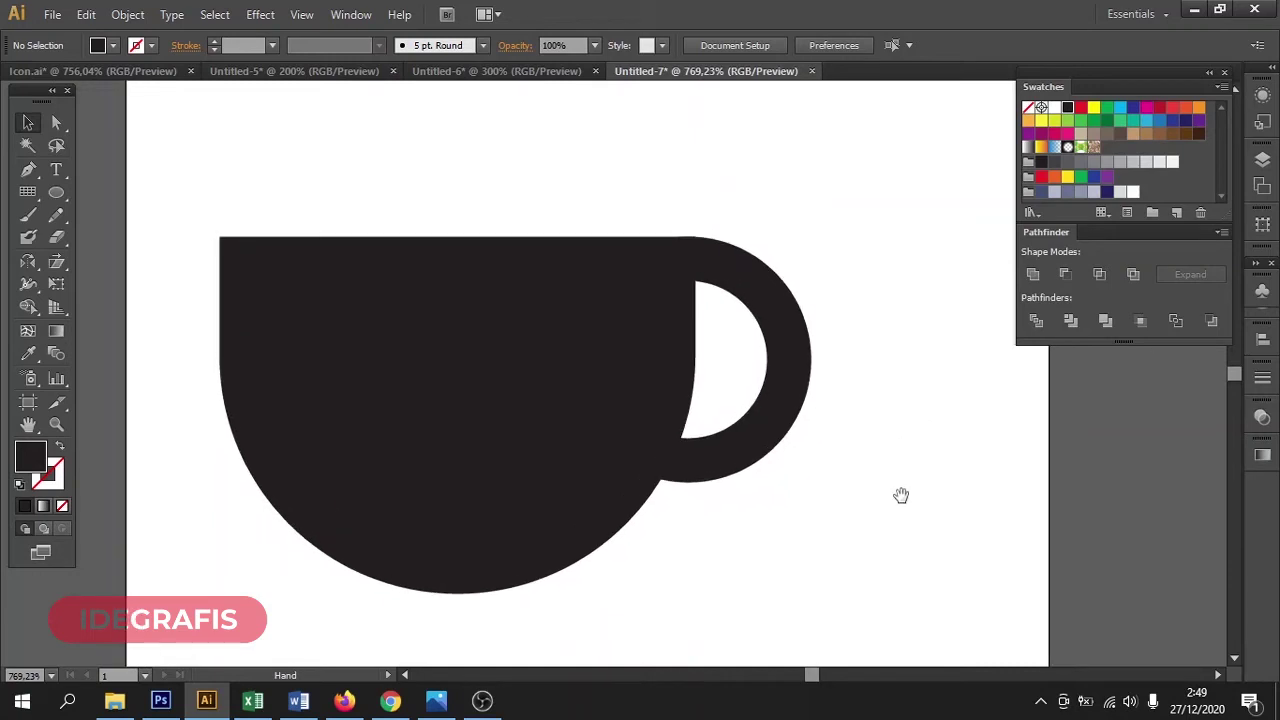
drag(842, 218, 612, 440)
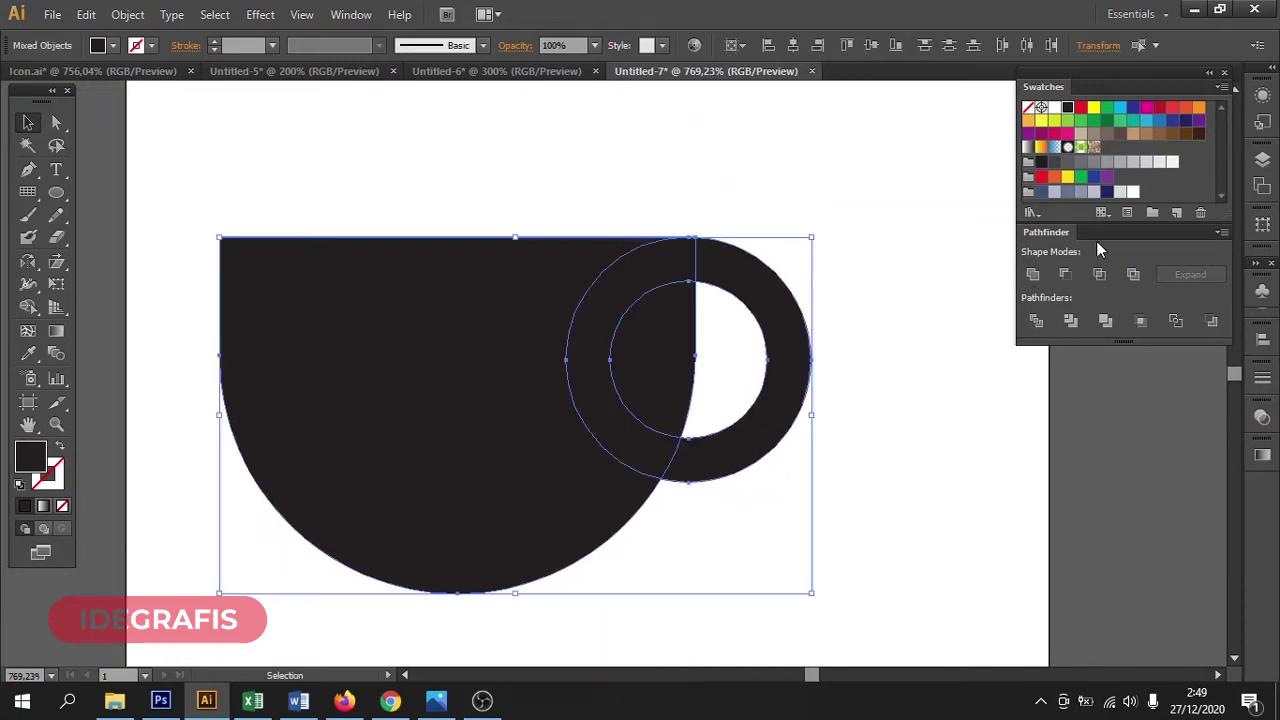
click(1043, 196)
click(908, 348)
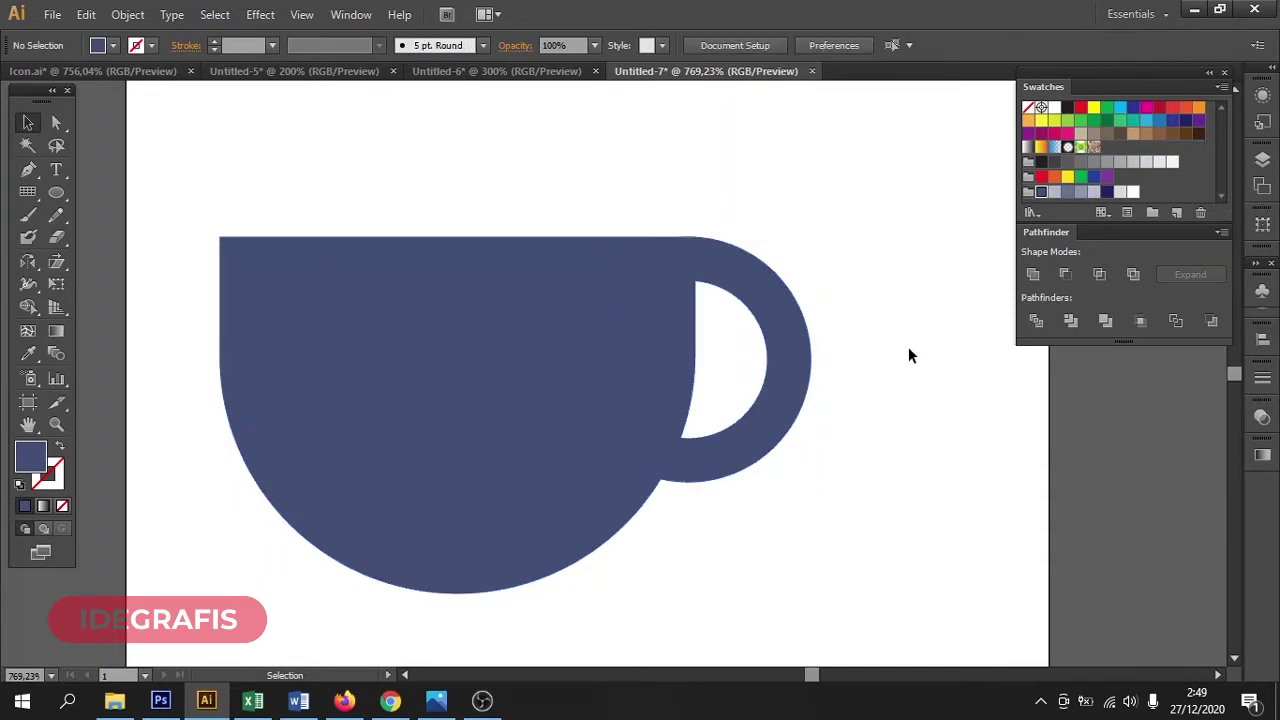
Duplicate the cup body in place and shift the copy slightly left, keeping its top level with the rim
click(560, 374)
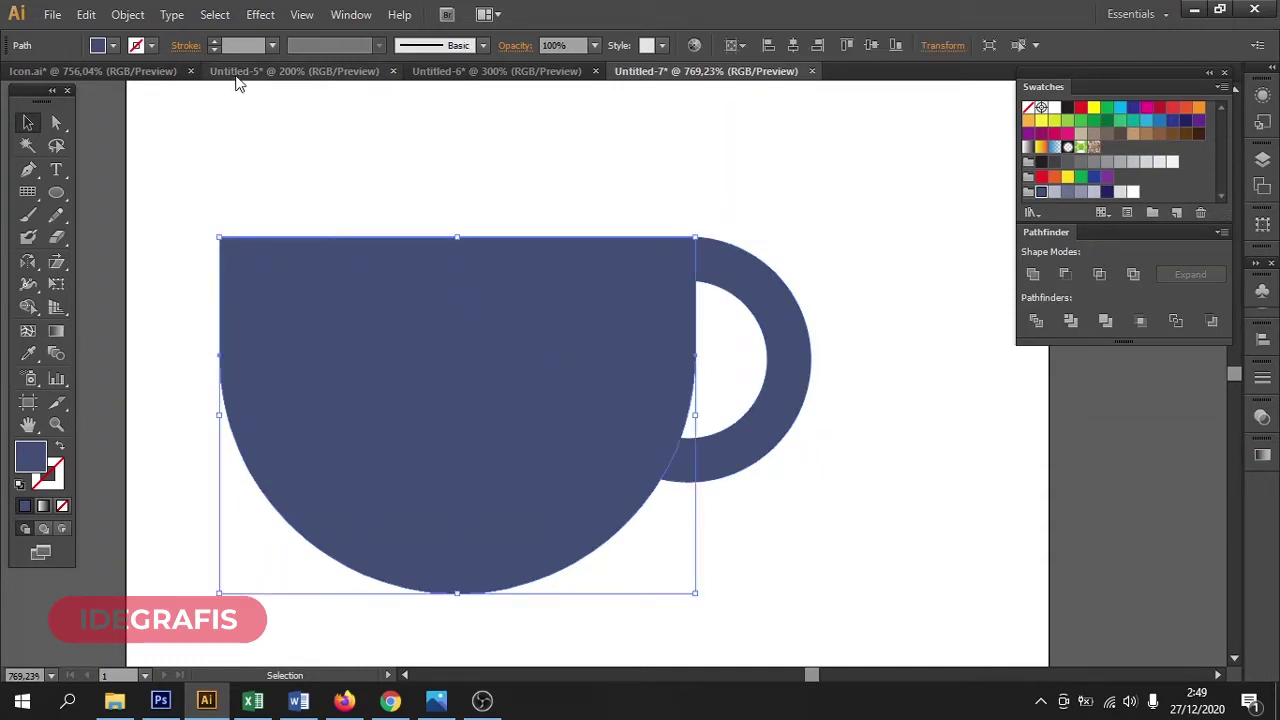
click(86, 15)
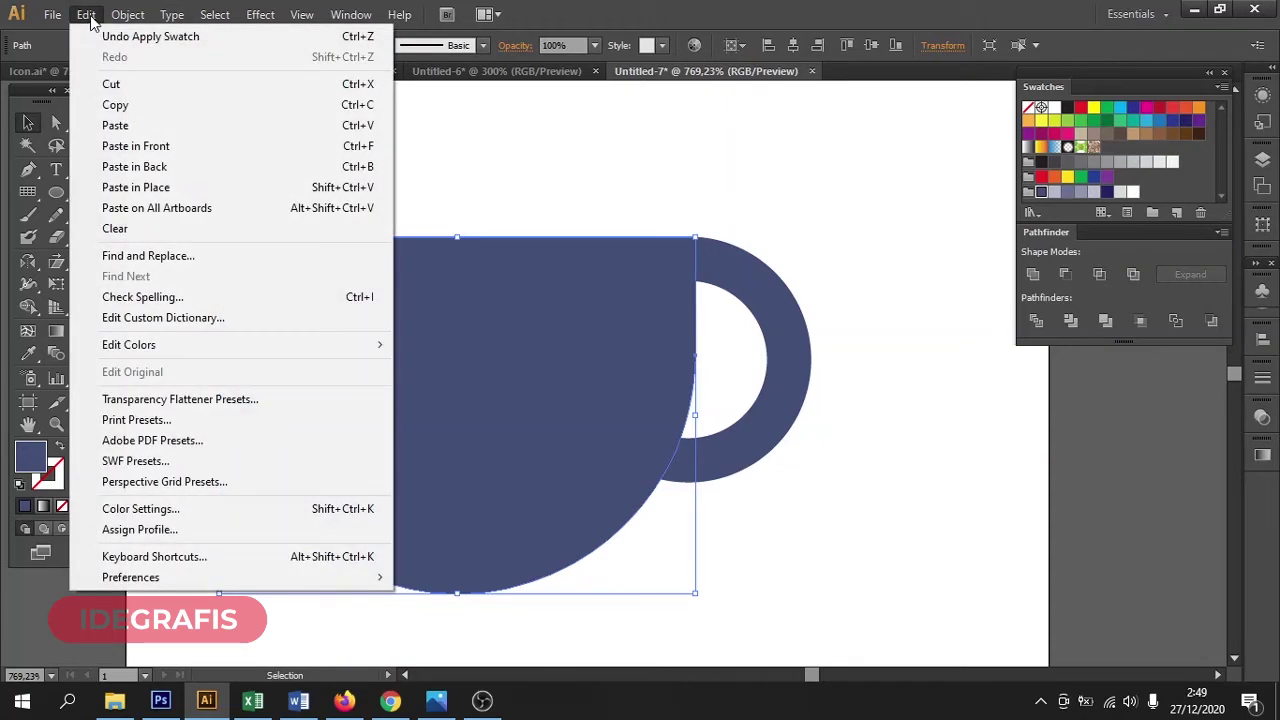
click(100, 104)
click(86, 15)
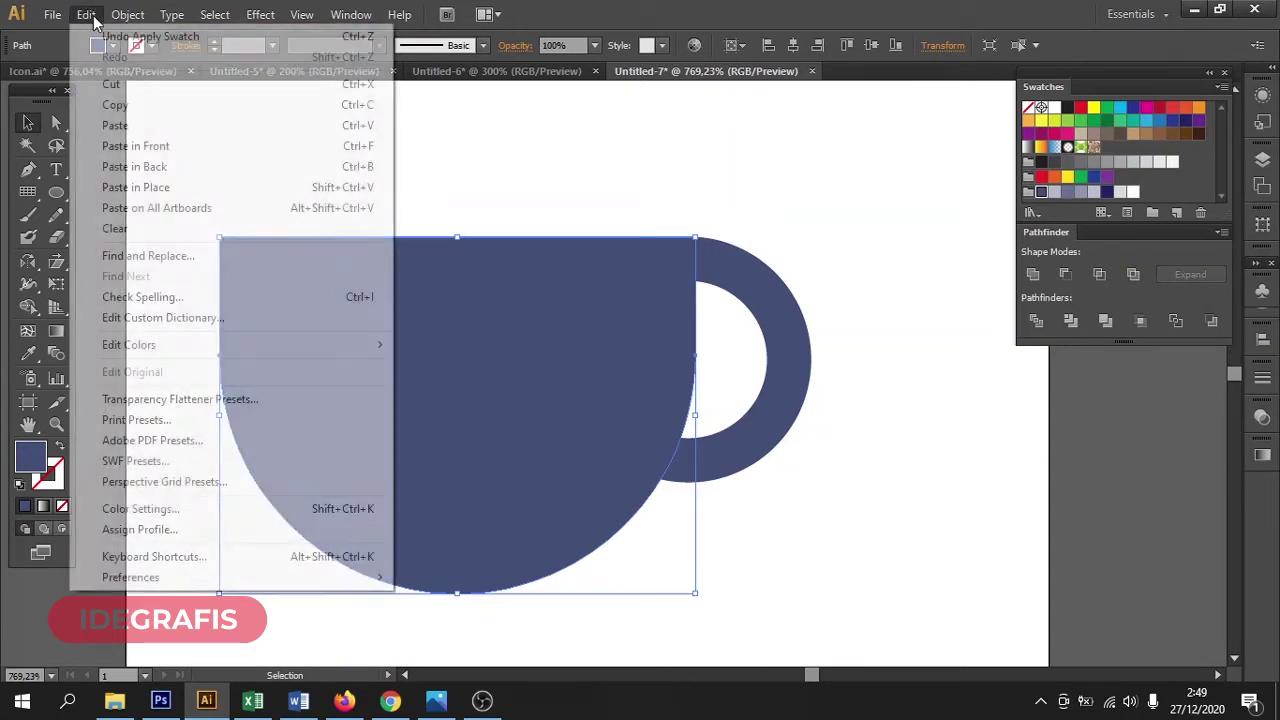
click(110, 187)
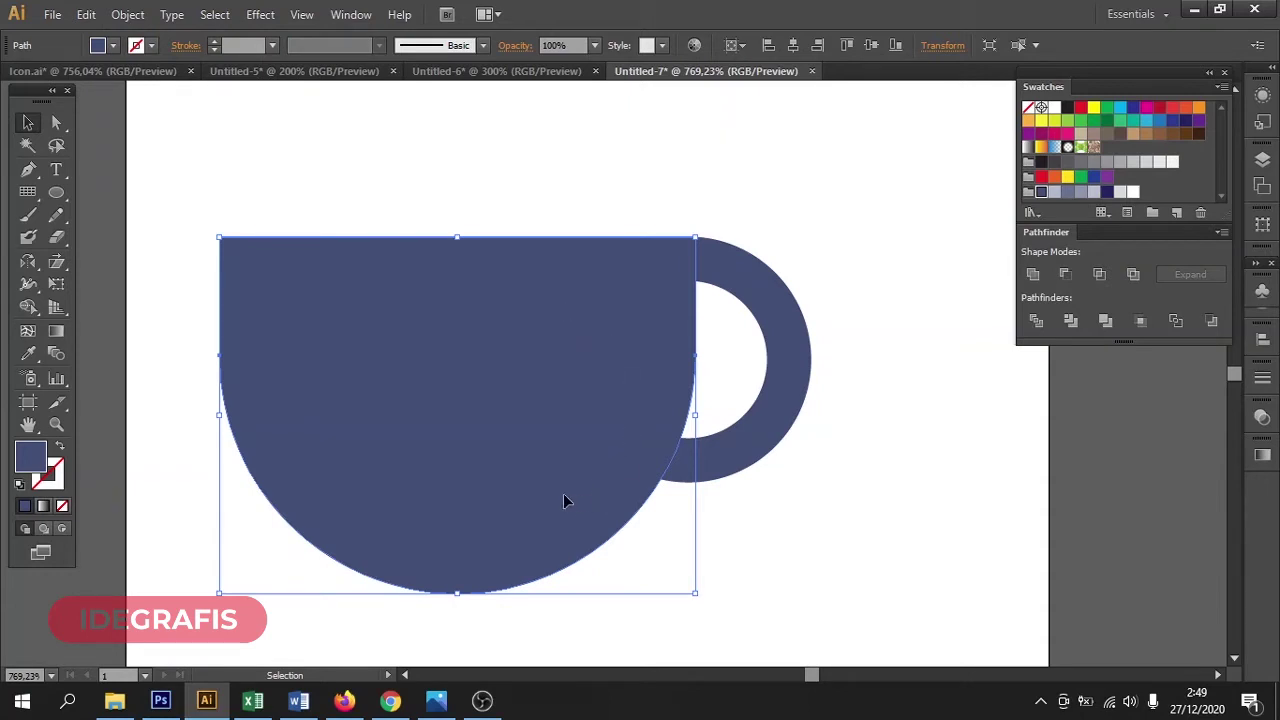
drag(560, 496, 520, 490)
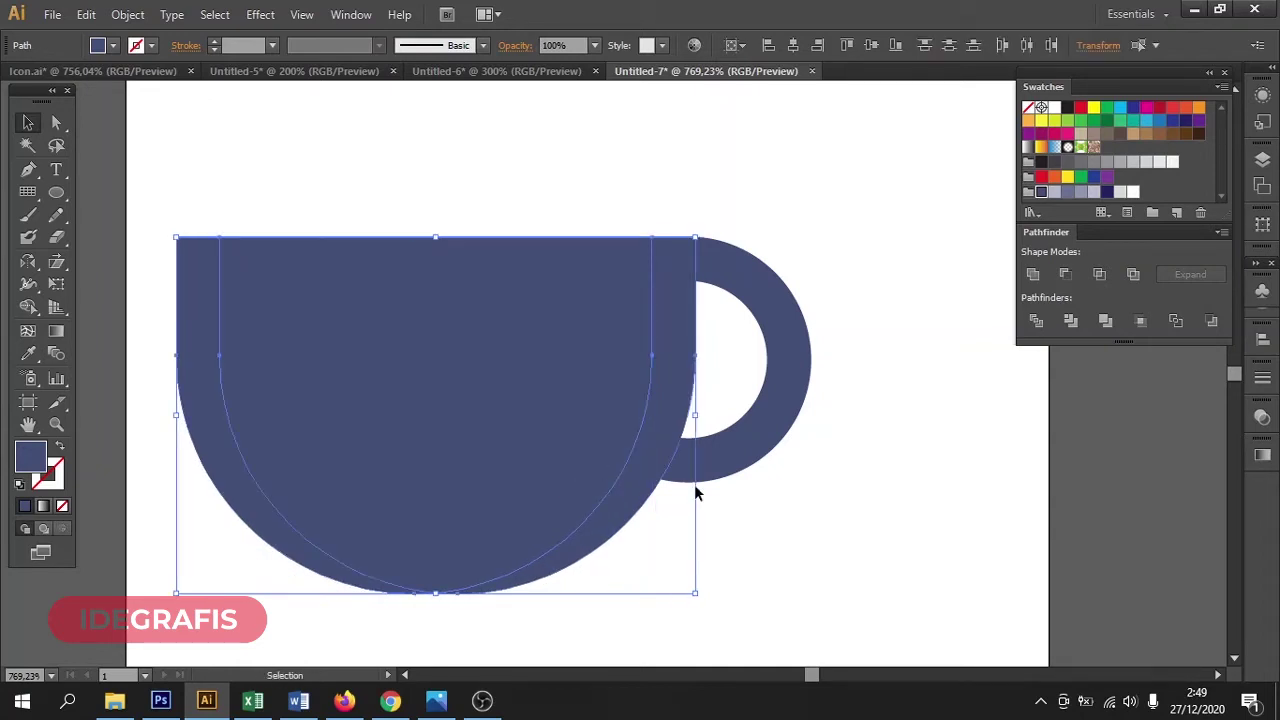
Remove the part of the copy that overhangs the cup's left side with Shape Builder
click(31, 312)
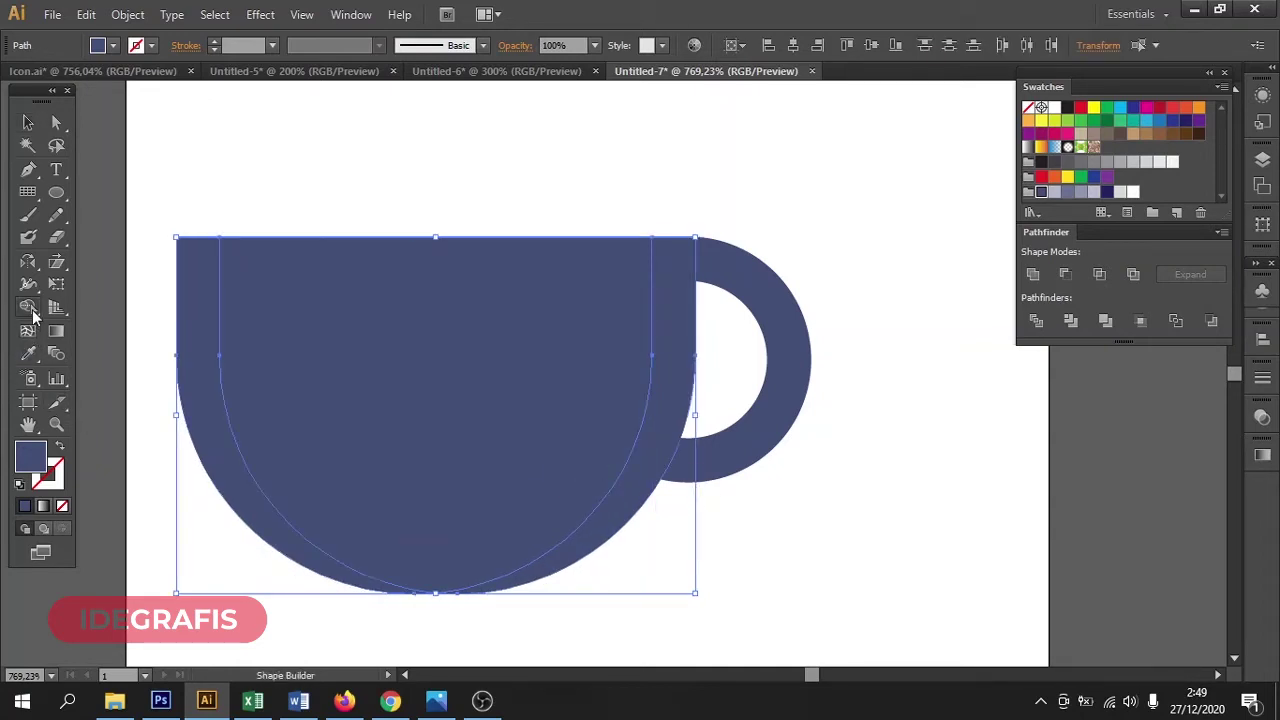
alt+click(184, 390)
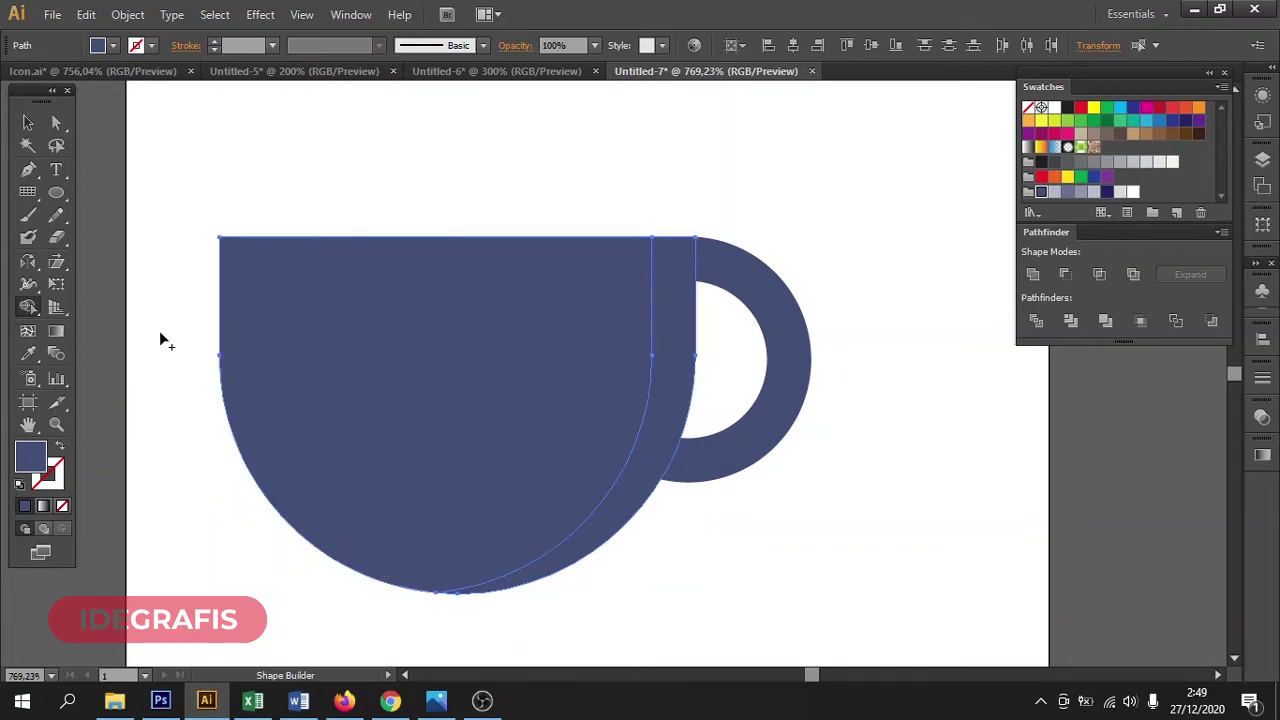
click(28, 122)
click(258, 169)
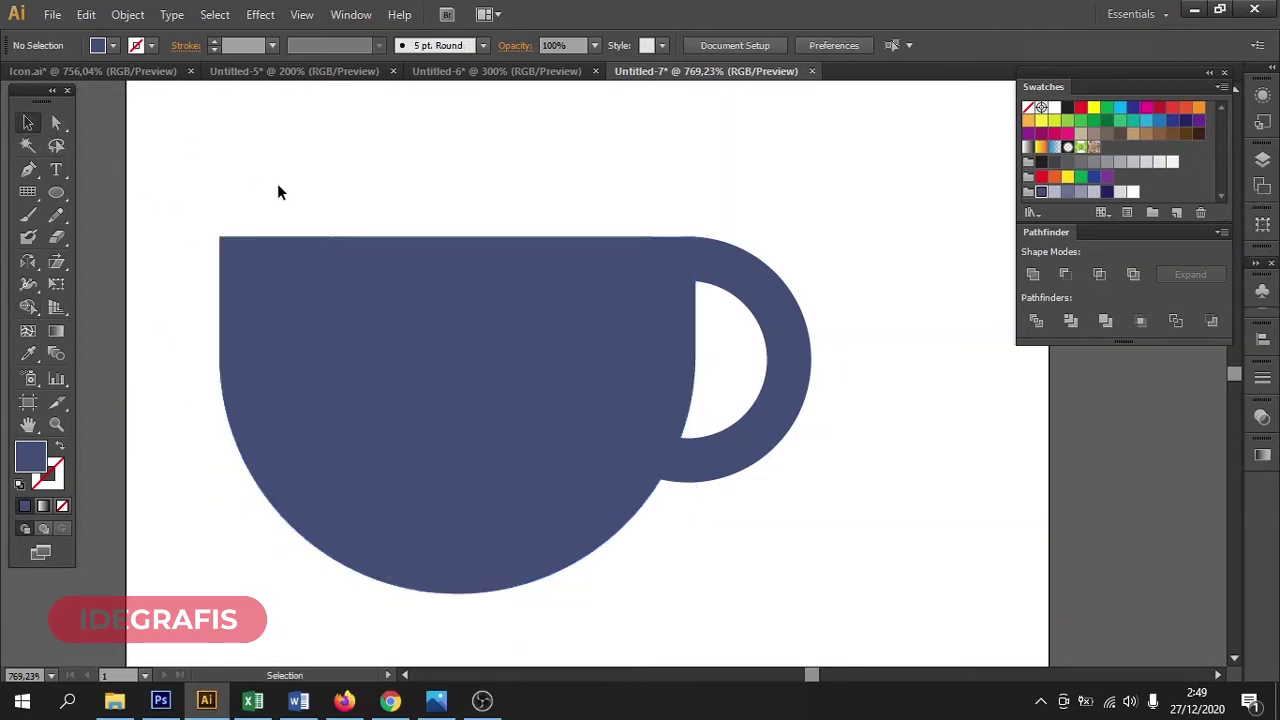
Fill the trimmed front shape of the cup with the medium slate-blue swatch, leaving a dark shadow along the handle side
click(418, 320)
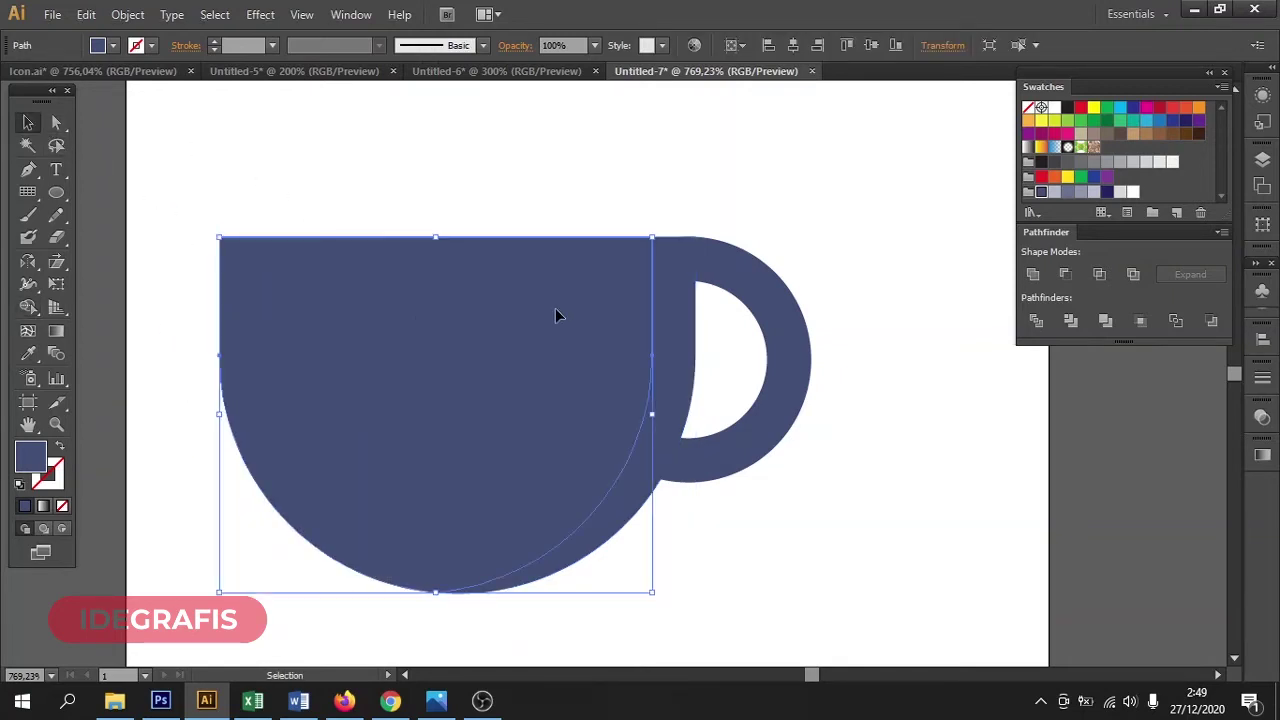
click(1069, 193)
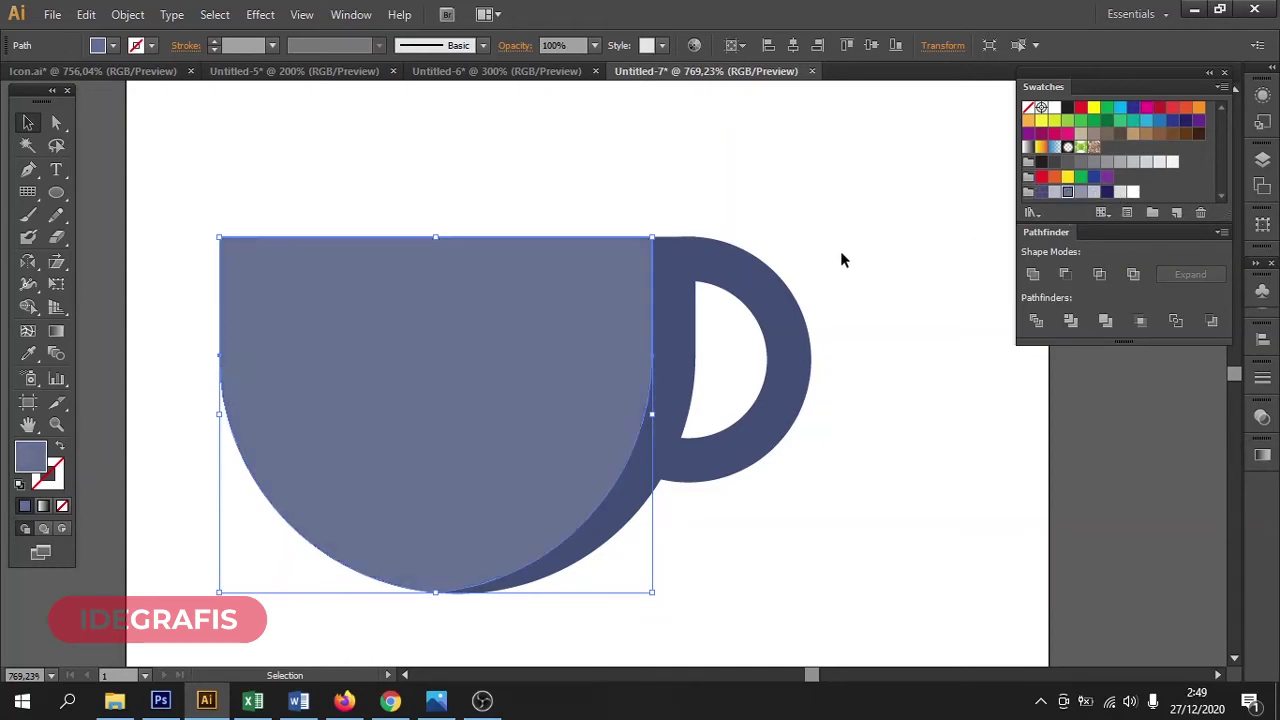
click(839, 250)
drag(824, 251, 874, 243)
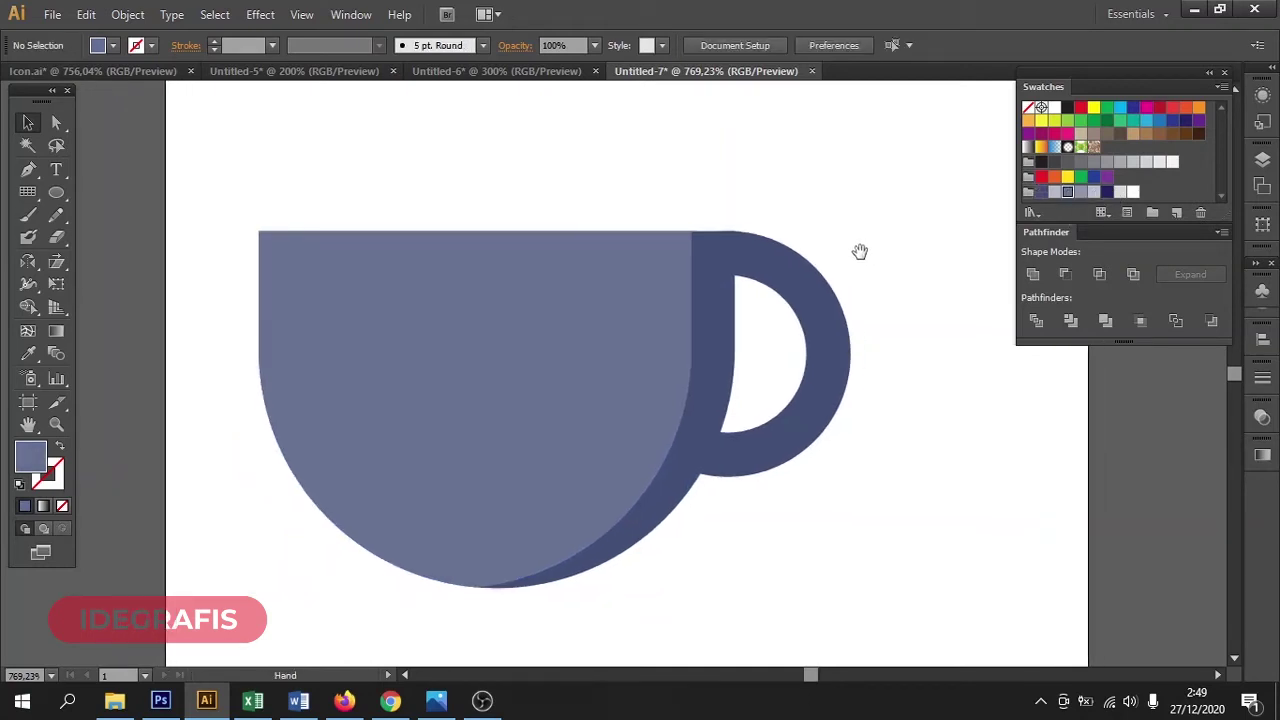
Duplicate the medium slate-blue shape in place and scale the copy down slightly from its lower-left corner
click(378, 427)
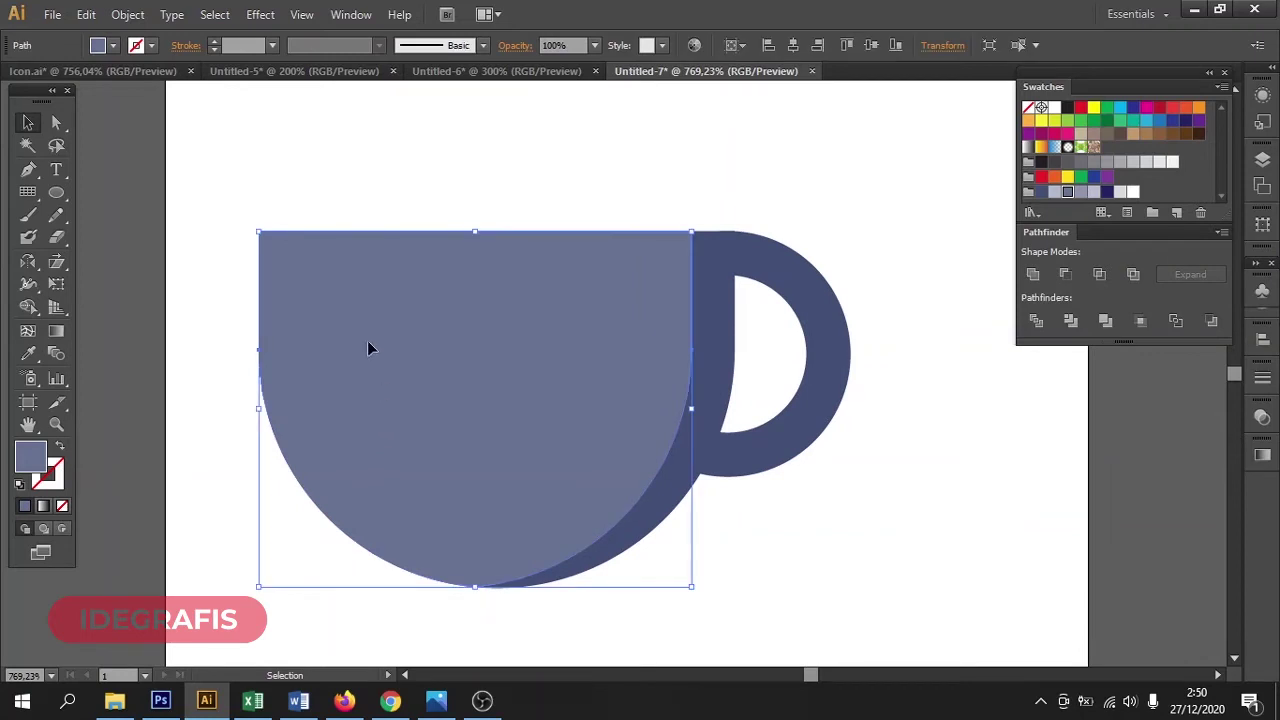
click(86, 15)
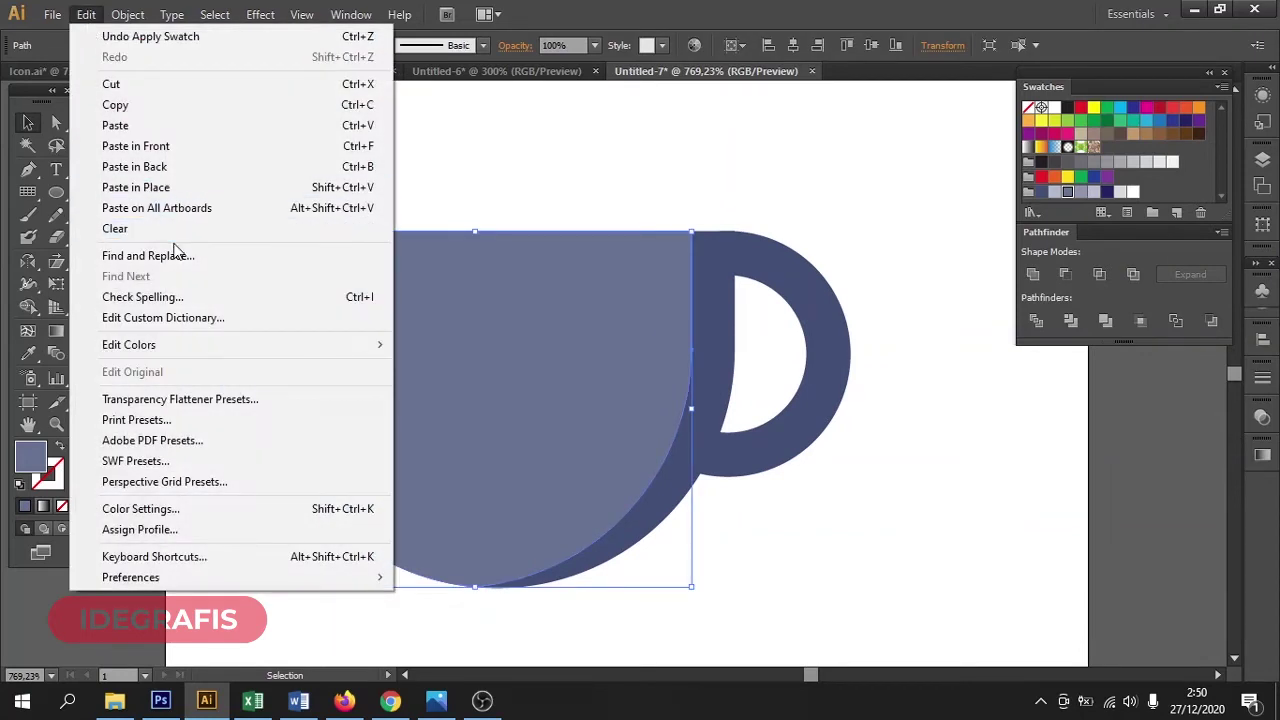
click(186, 108)
click(86, 15)
click(135, 187)
click(455, 173)
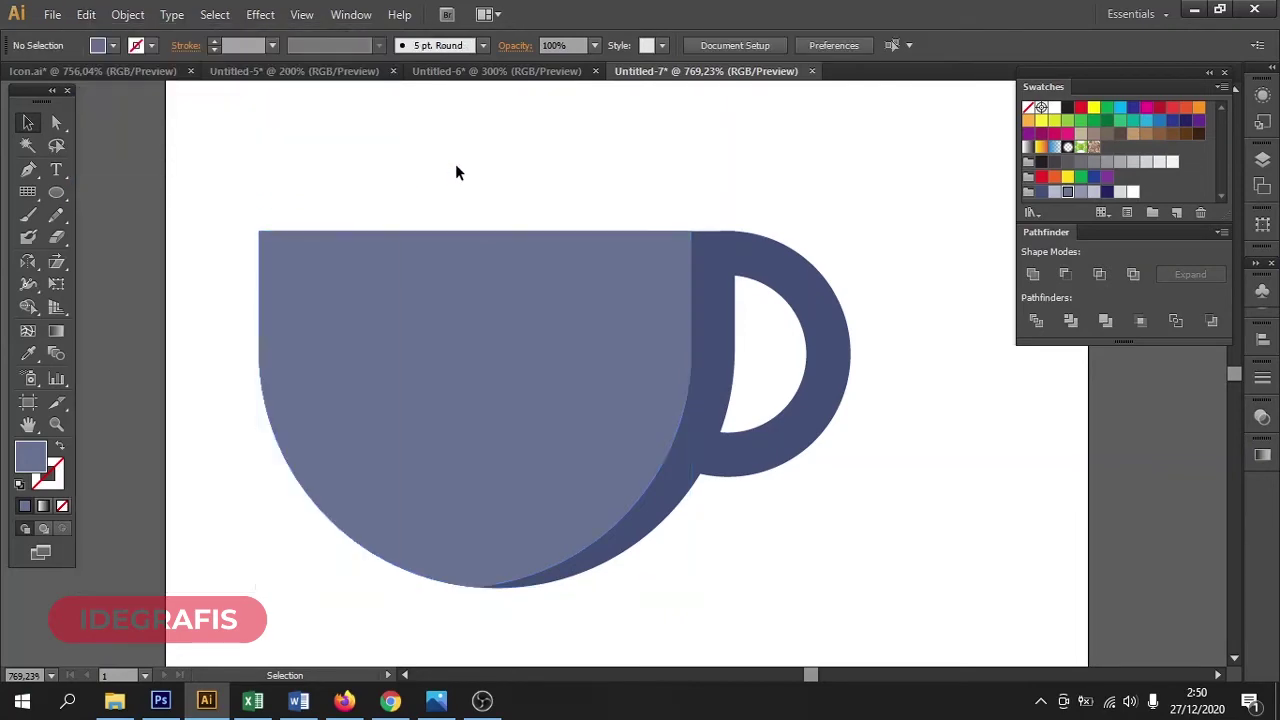
click(400, 362)
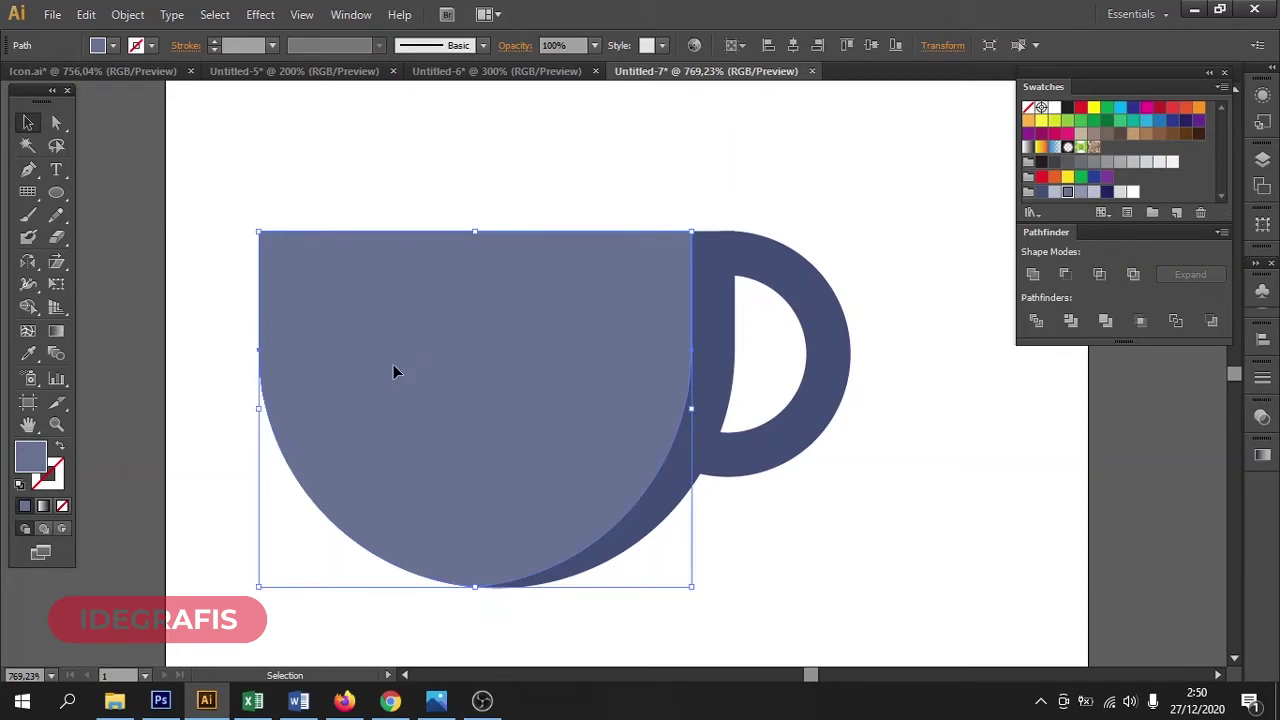
drag(258, 586, 274, 563)
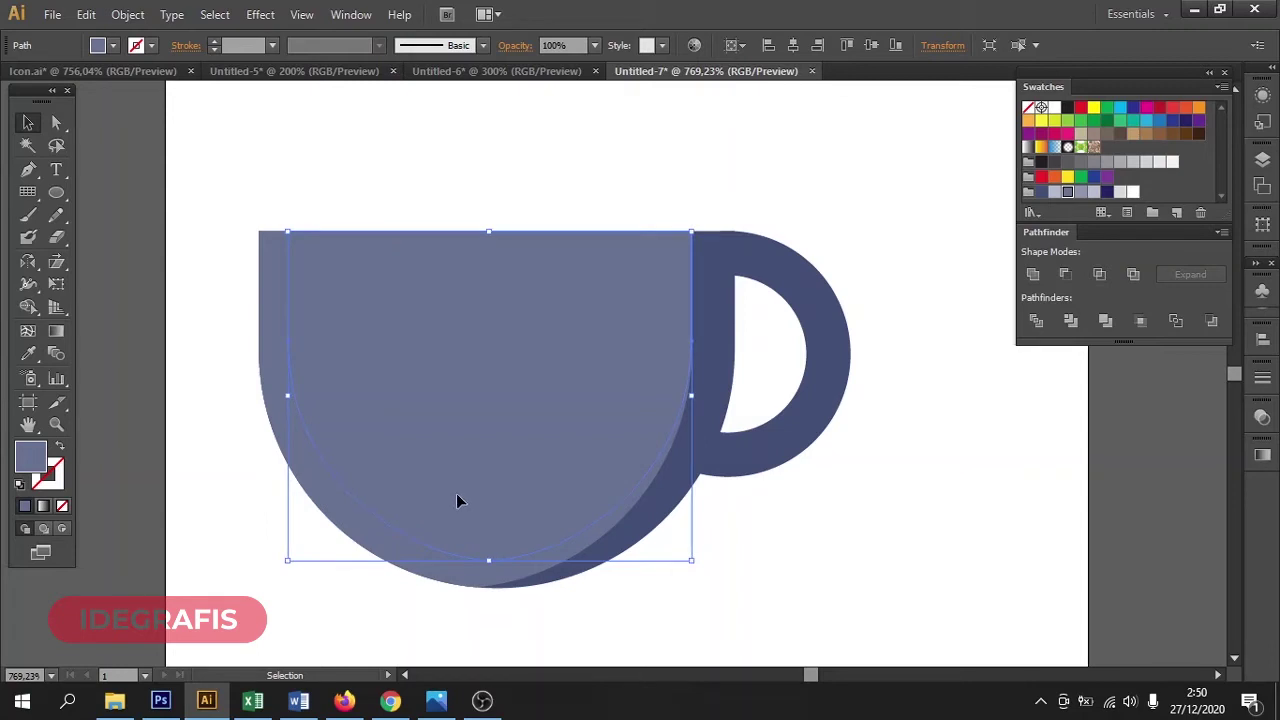
Duplicate the scaled-down shape in place and shift the new copy slightly right along the rim
click(86, 14)
click(107, 108)
click(86, 16)
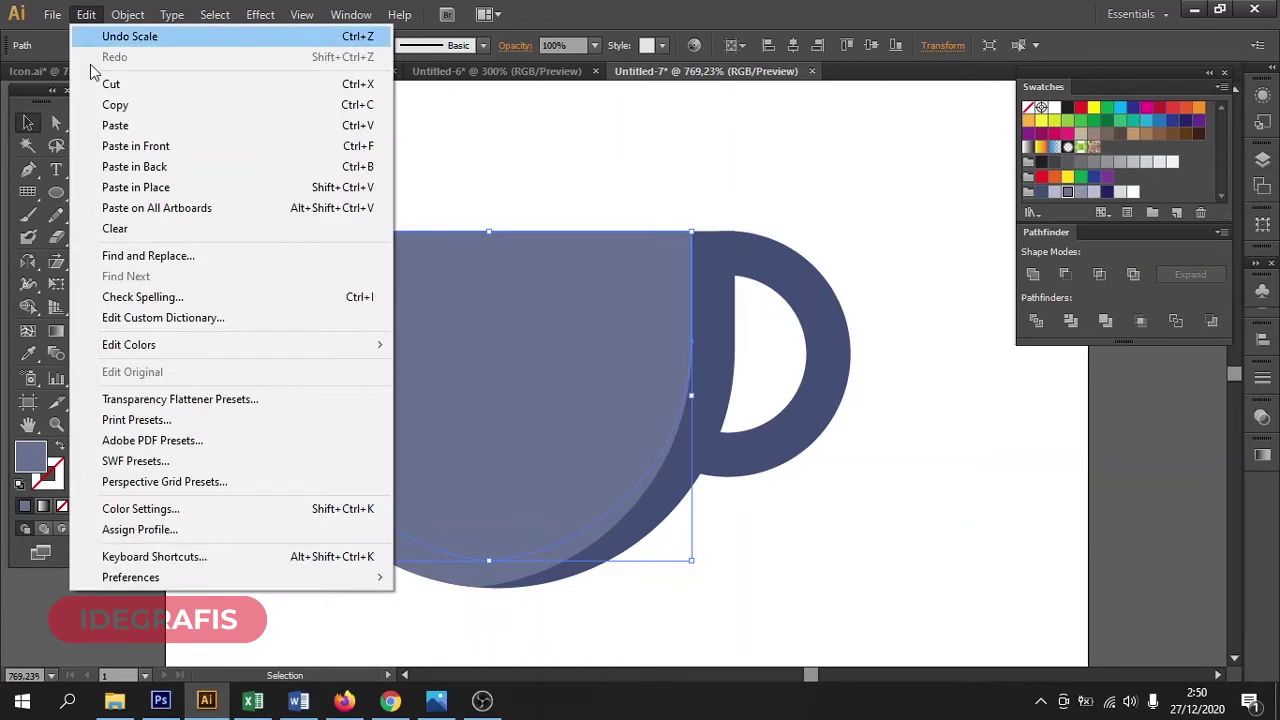
click(110, 190)
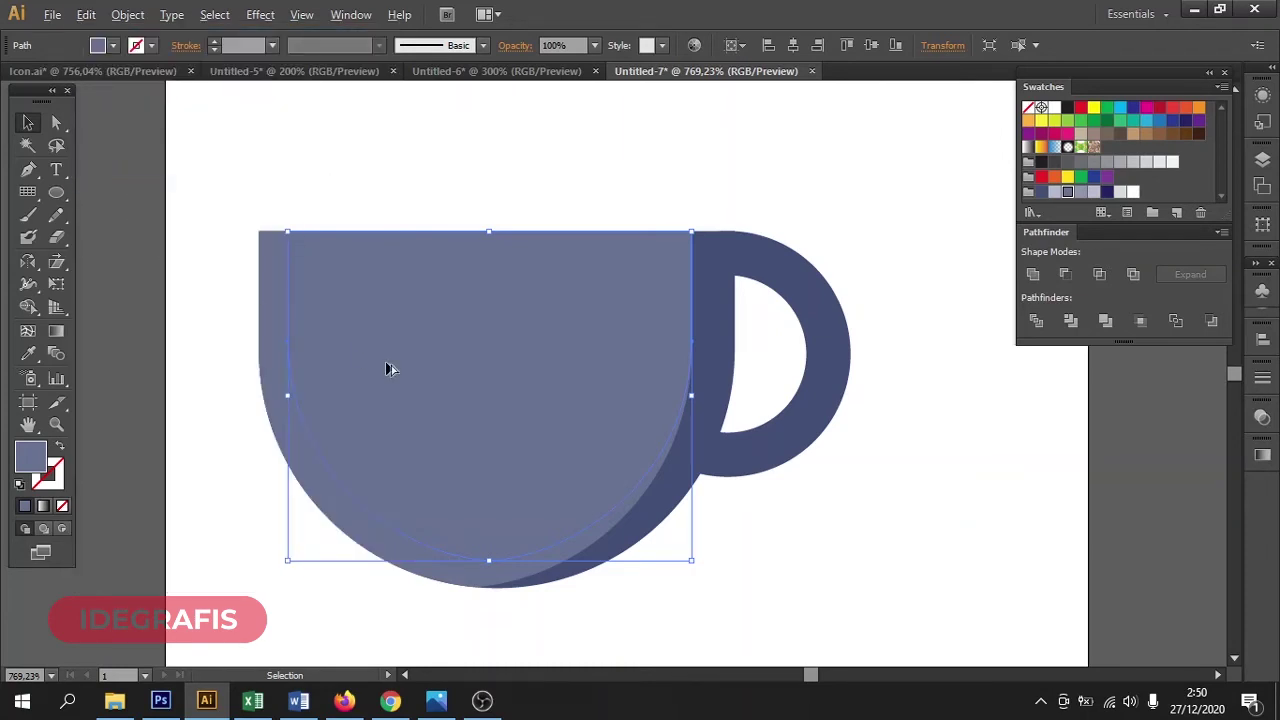
drag(386, 366, 417, 375)
Enlarge the shifted copy slightly from its lower-right corner, keeping its top level with the cup's rim
shift+click(303, 377)
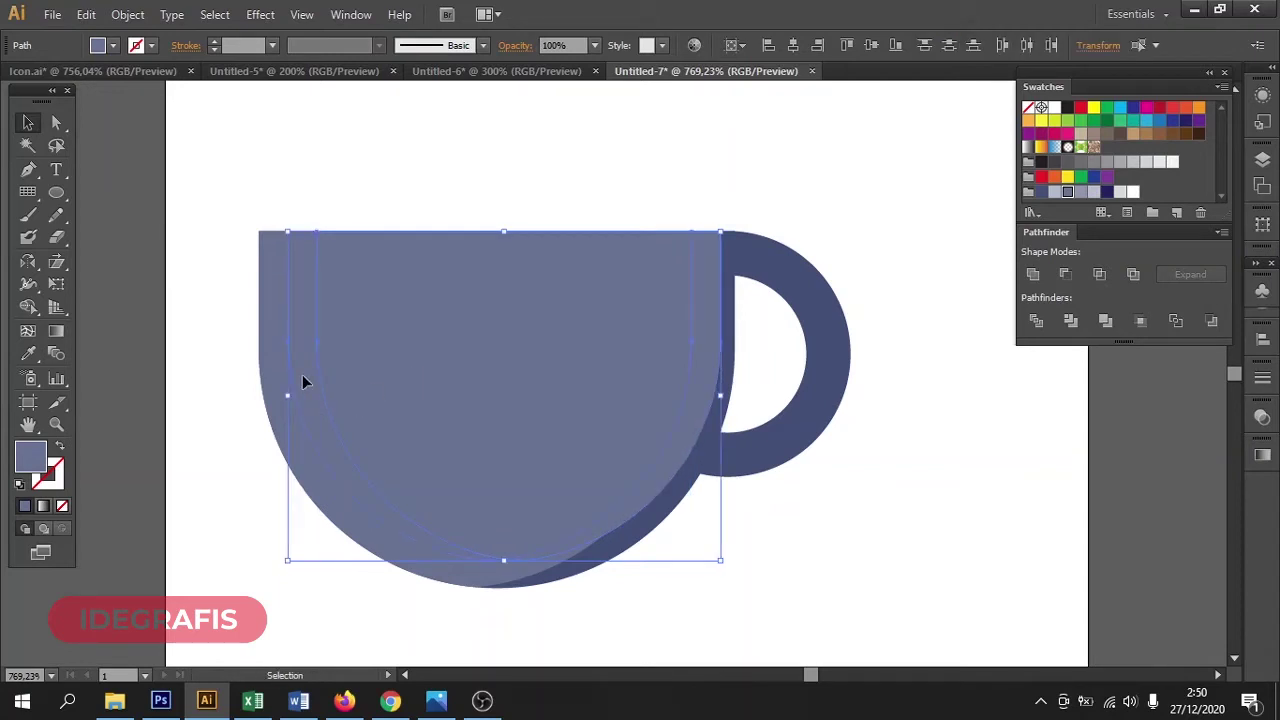
click(490, 157)
click(450, 327)
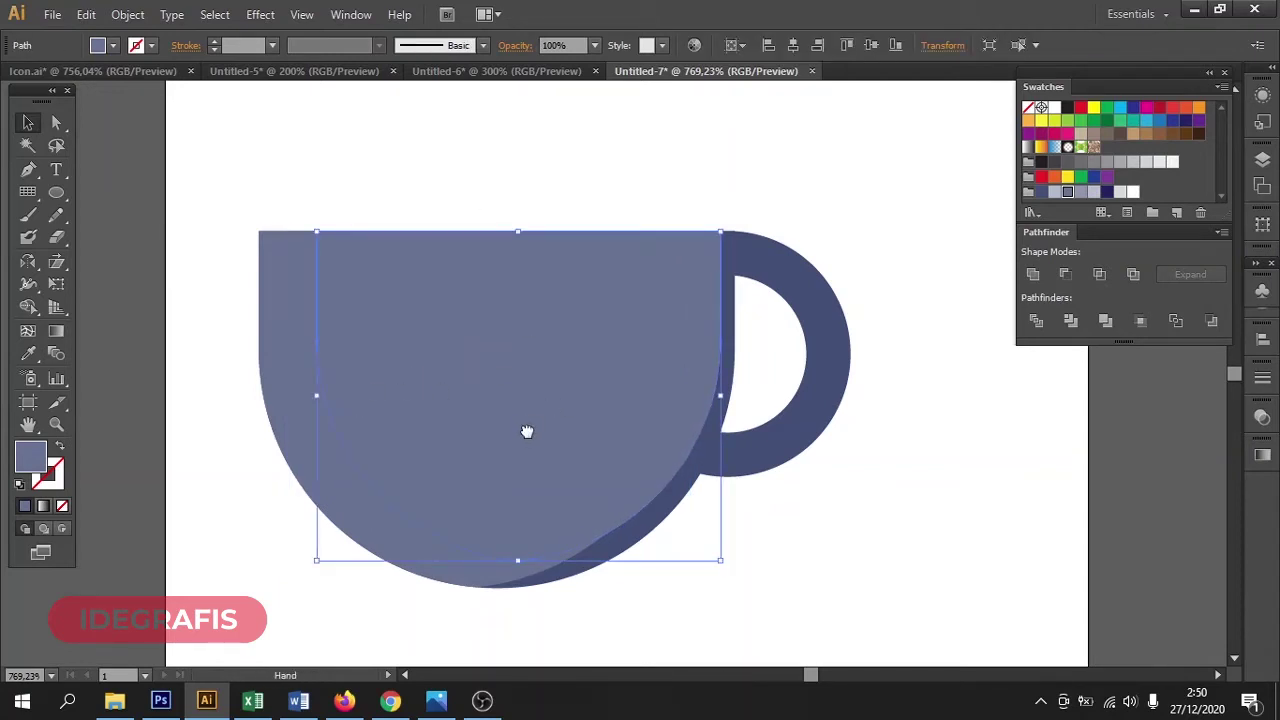
drag(527, 430, 504, 367)
click(716, 518)
click(598, 459)
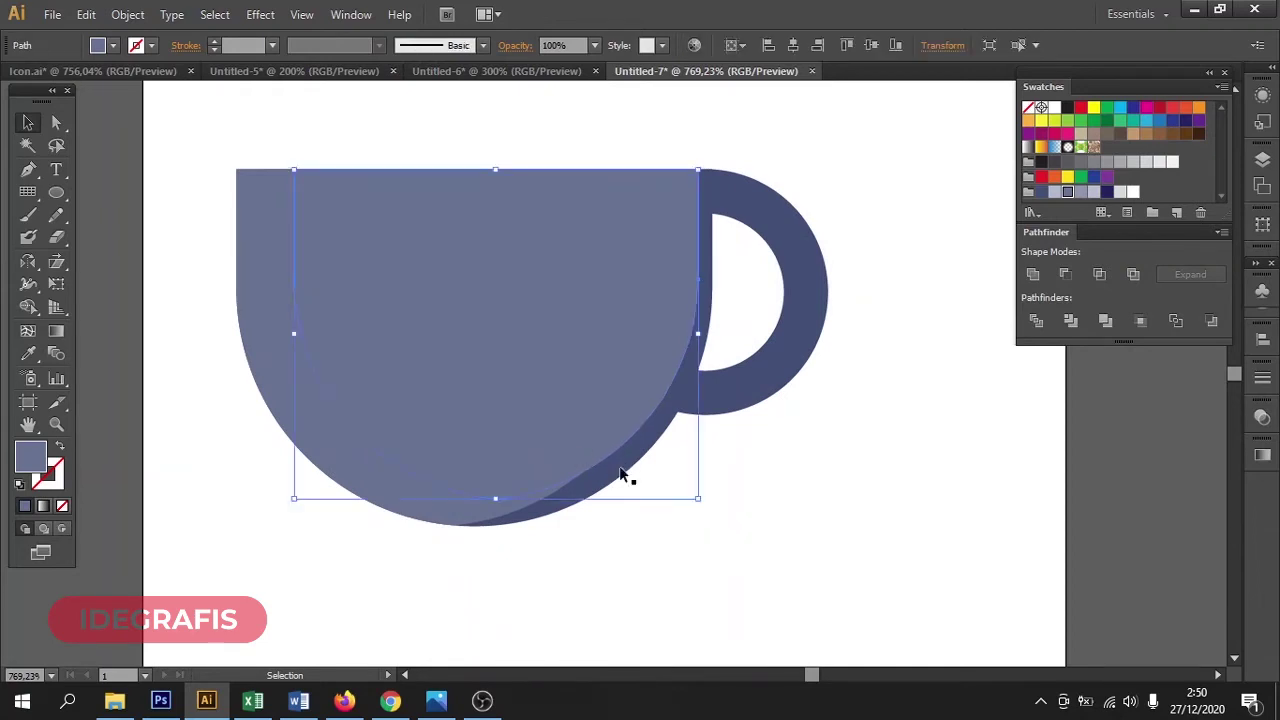
drag(697, 500, 720, 515)
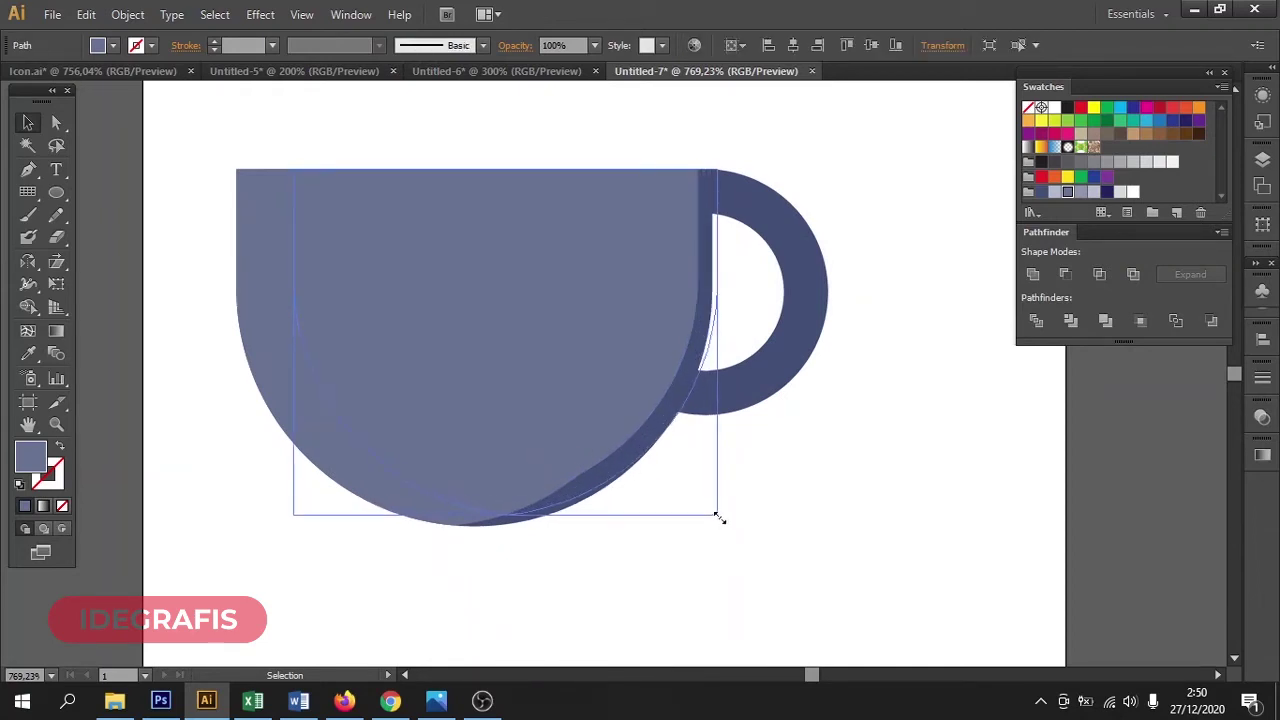
Subtract the enlarged copy from the scaled-down shape beneath it with Minus Front to form a narrow curved strip
shift+click(284, 304)
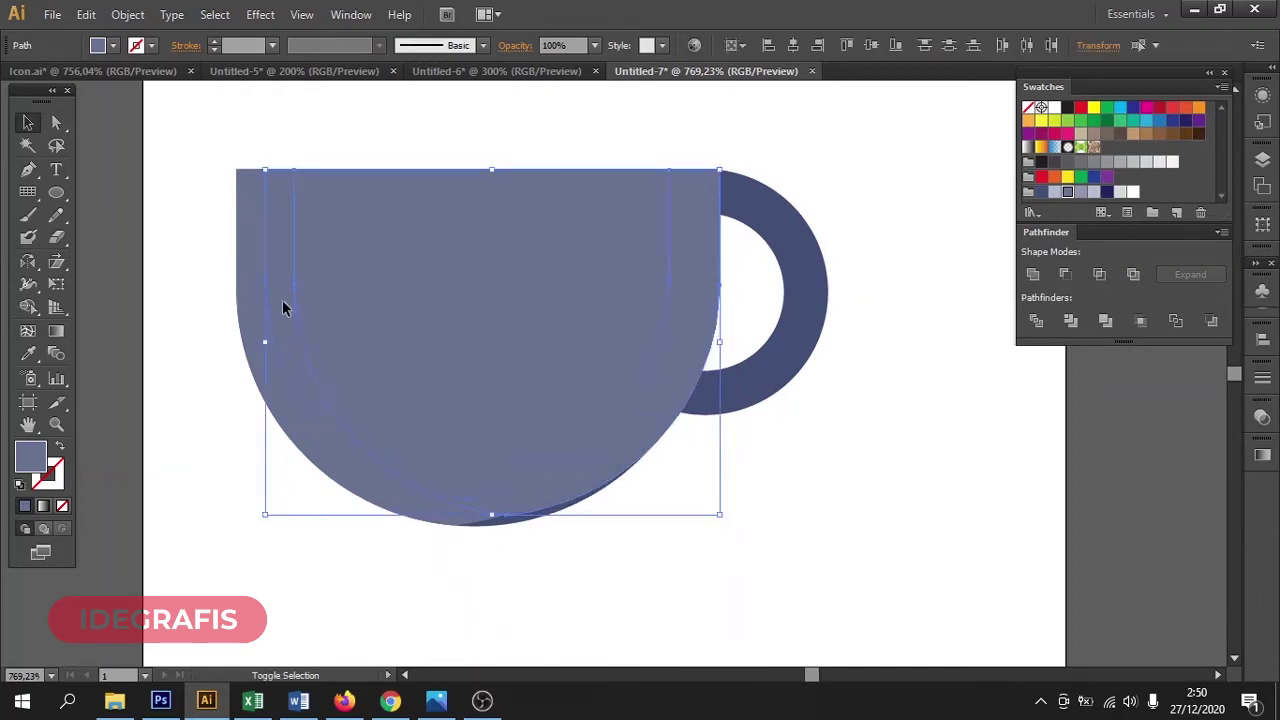
click(1065, 274)
click(783, 427)
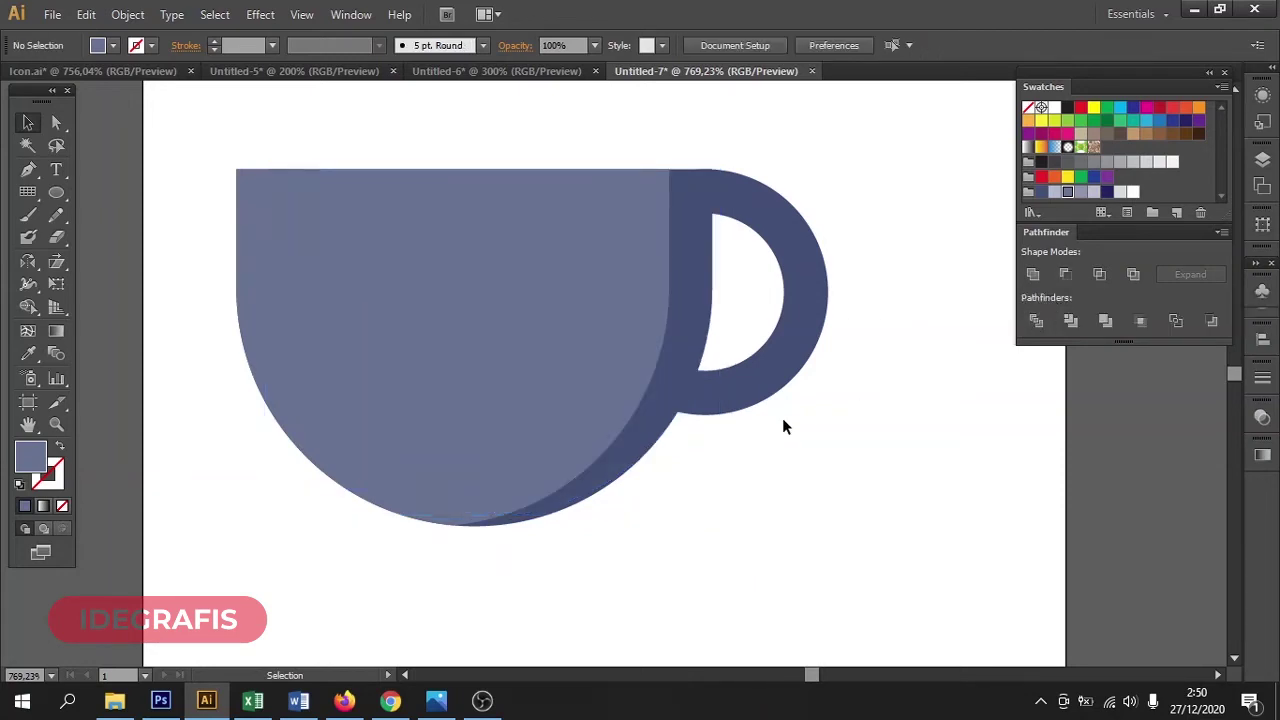
click(634, 437)
click(825, 479)
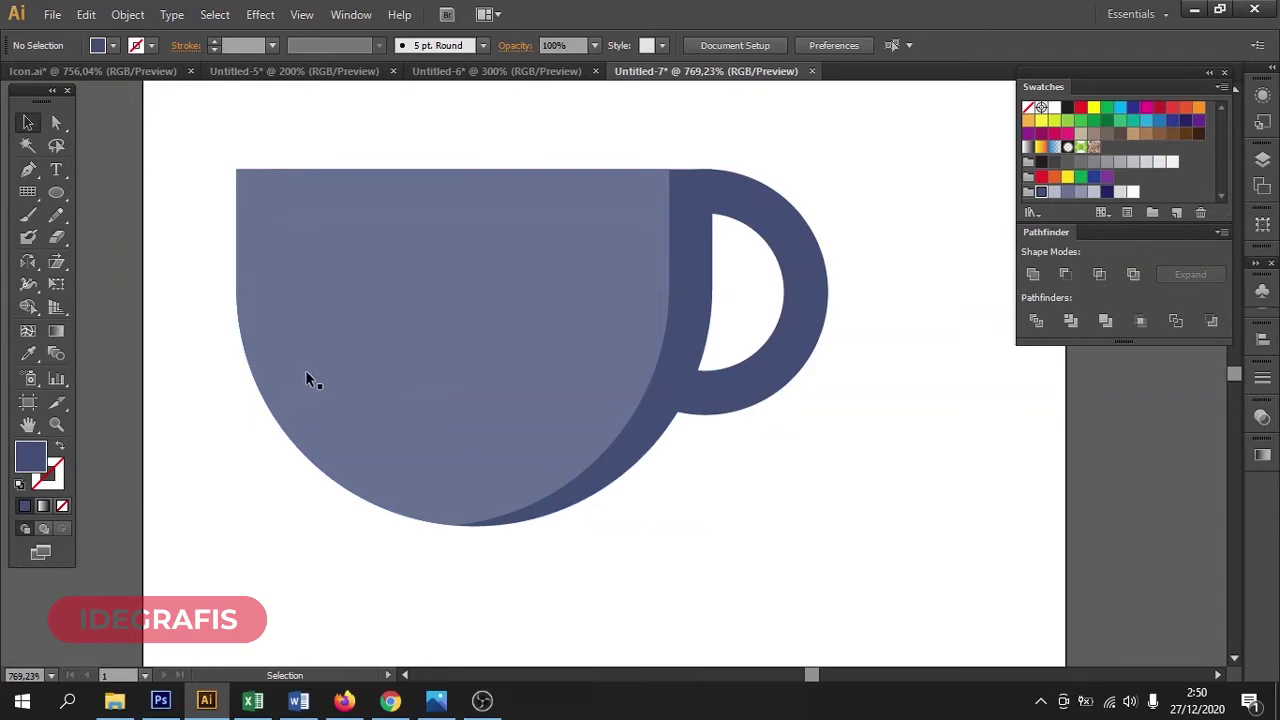
Fill the curved strip on the cup's left side with the lighter gray-blue swatch as a highlight
click(308, 380)
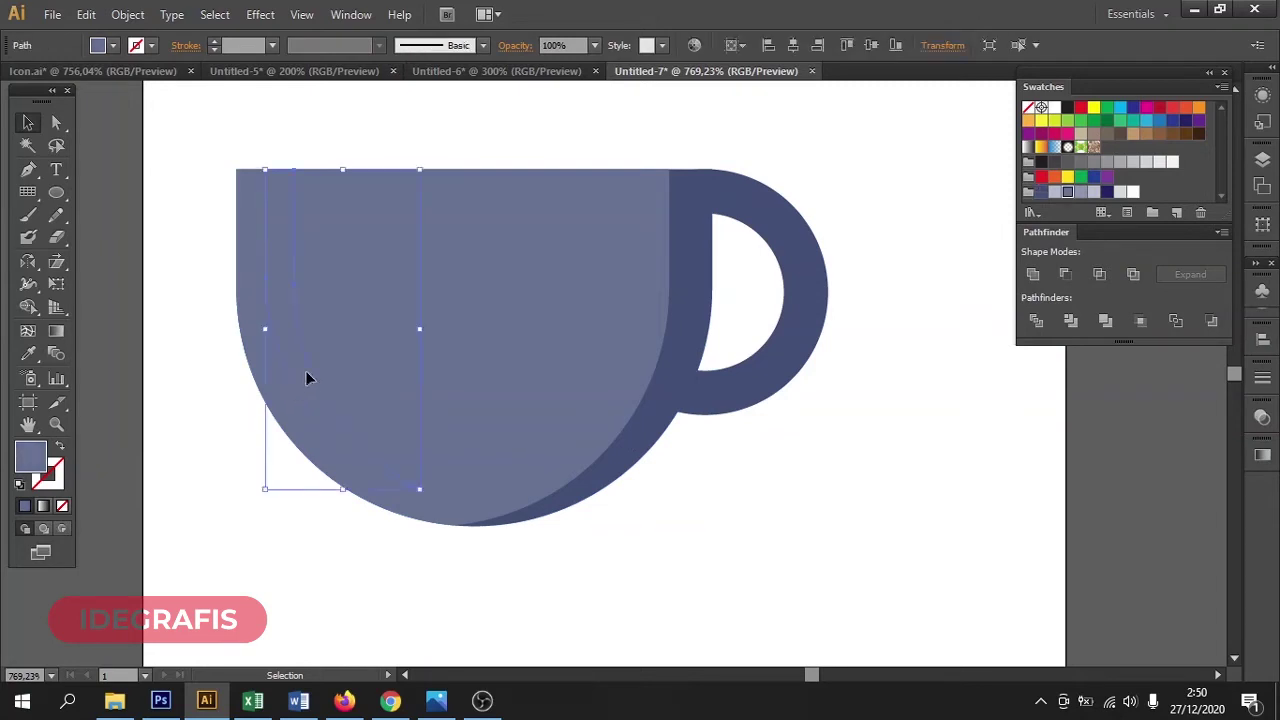
click(1081, 192)
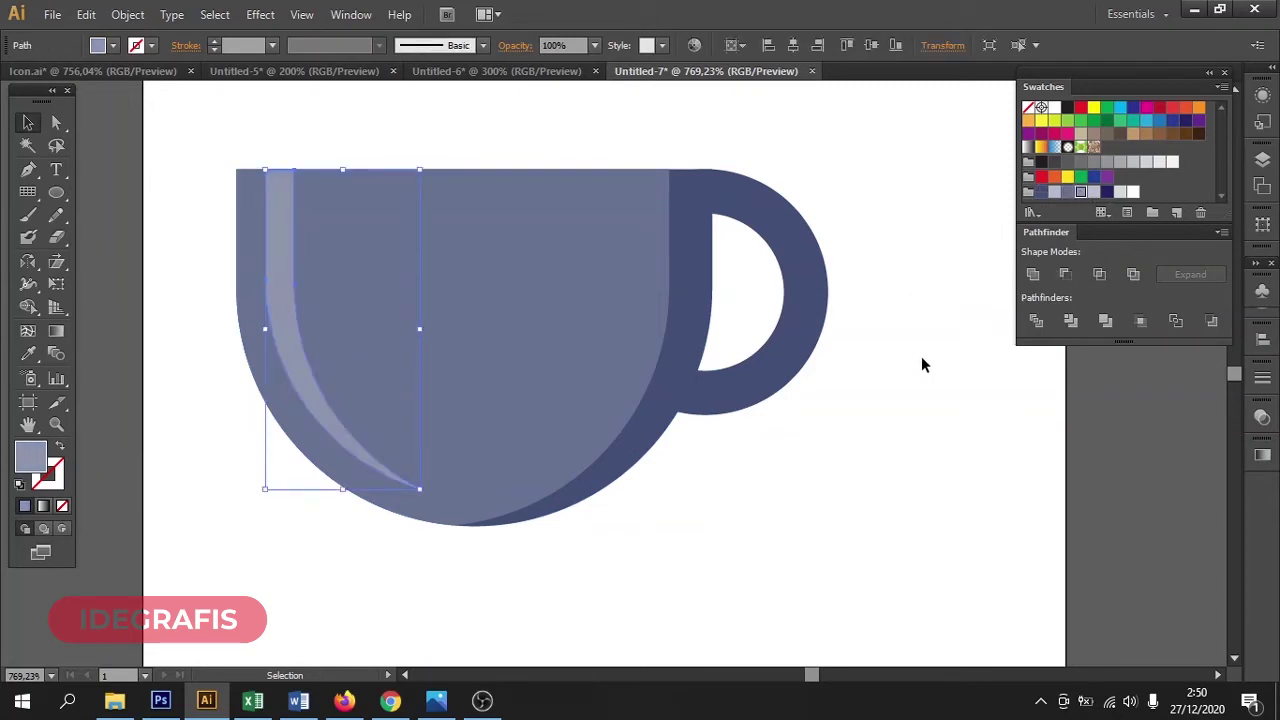
click(921, 357)
Unite the dark cup body and the handle ring into one shape
drag(860, 363, 871, 397)
drag(849, 154, 240, 590)
click(714, 519)
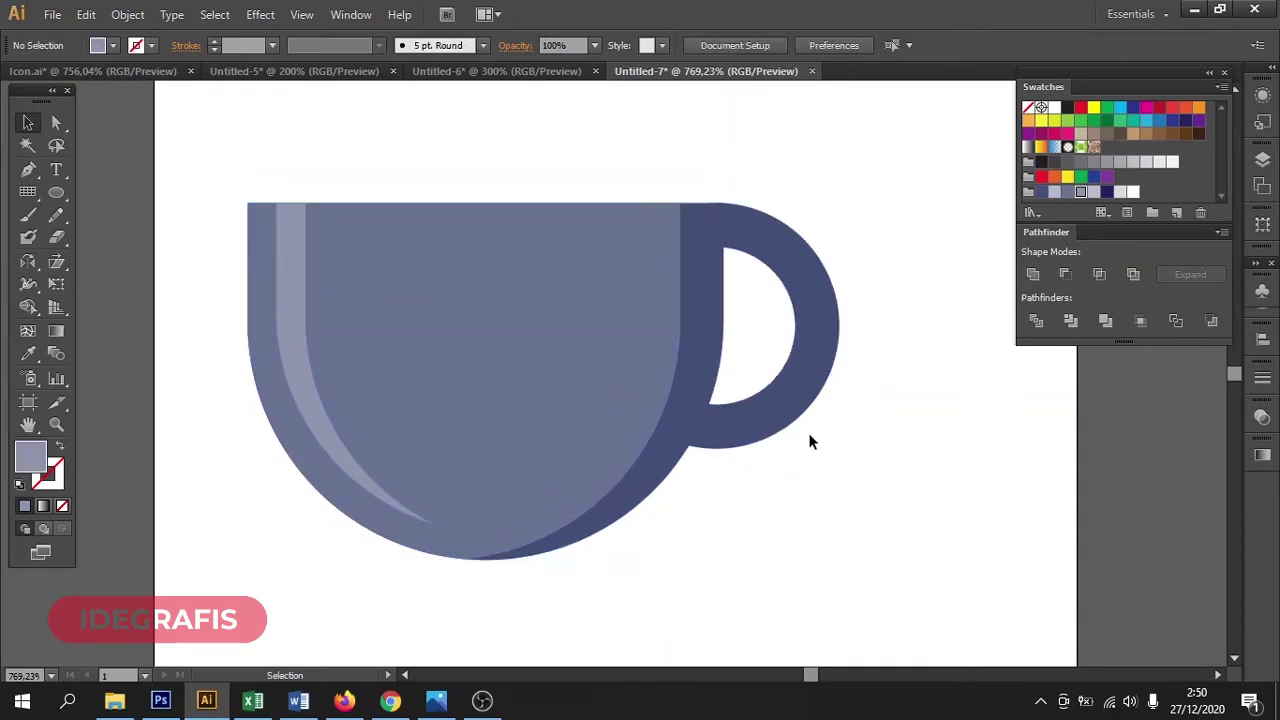
drag(863, 195, 711, 404)
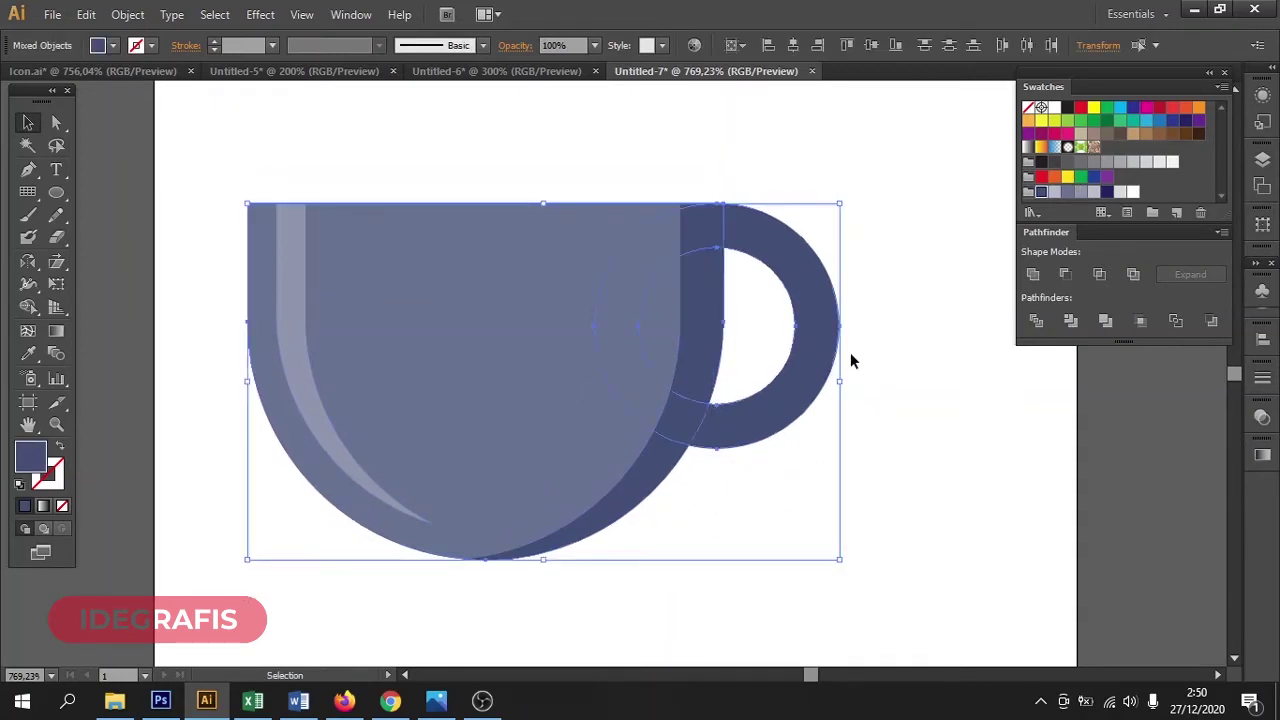
click(1033, 274)
click(923, 373)
Draw a rectangle covering the left half of the cup's front and fill it with white
drag(839, 460, 940, 437)
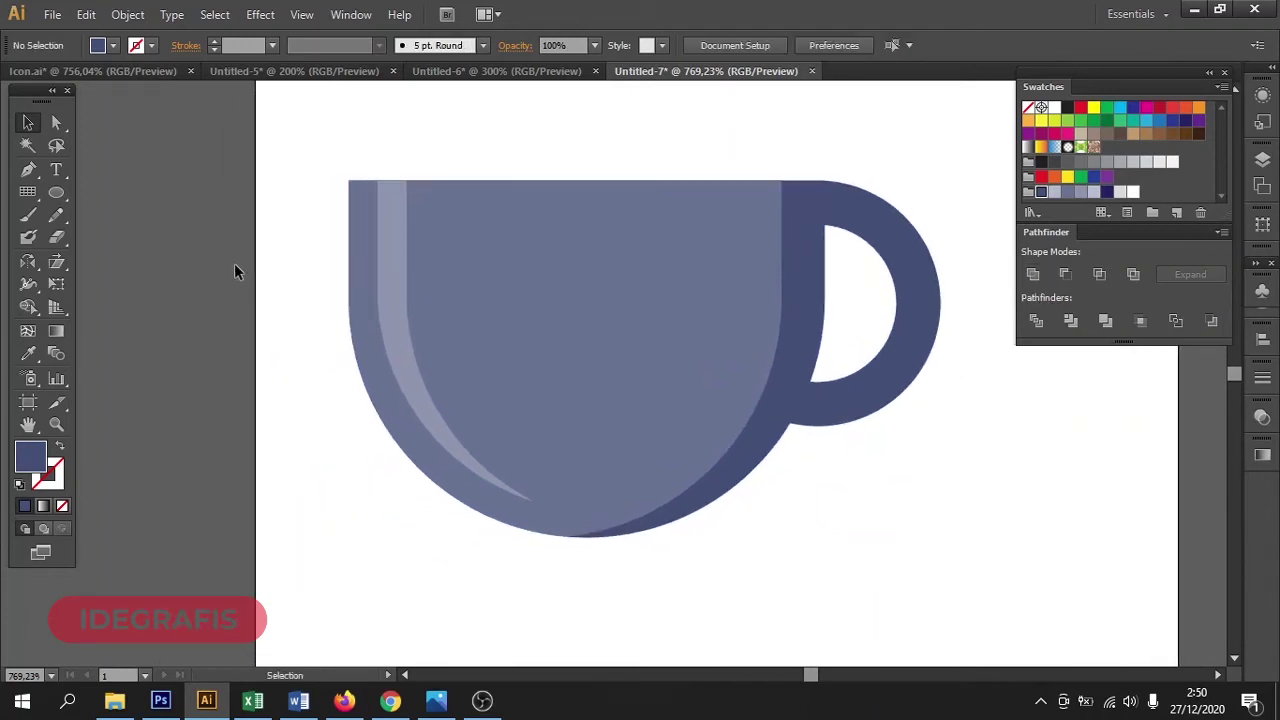
drag(58, 200, 150, 193)
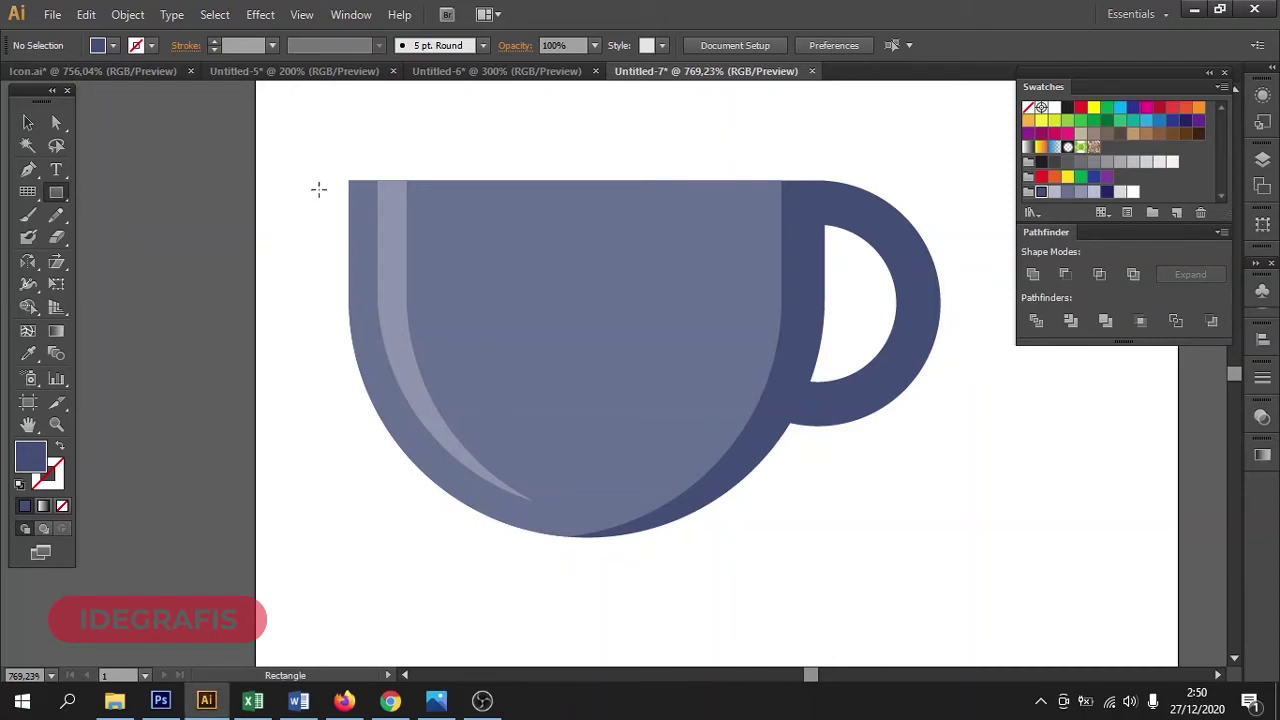
drag(335, 168, 565, 569)
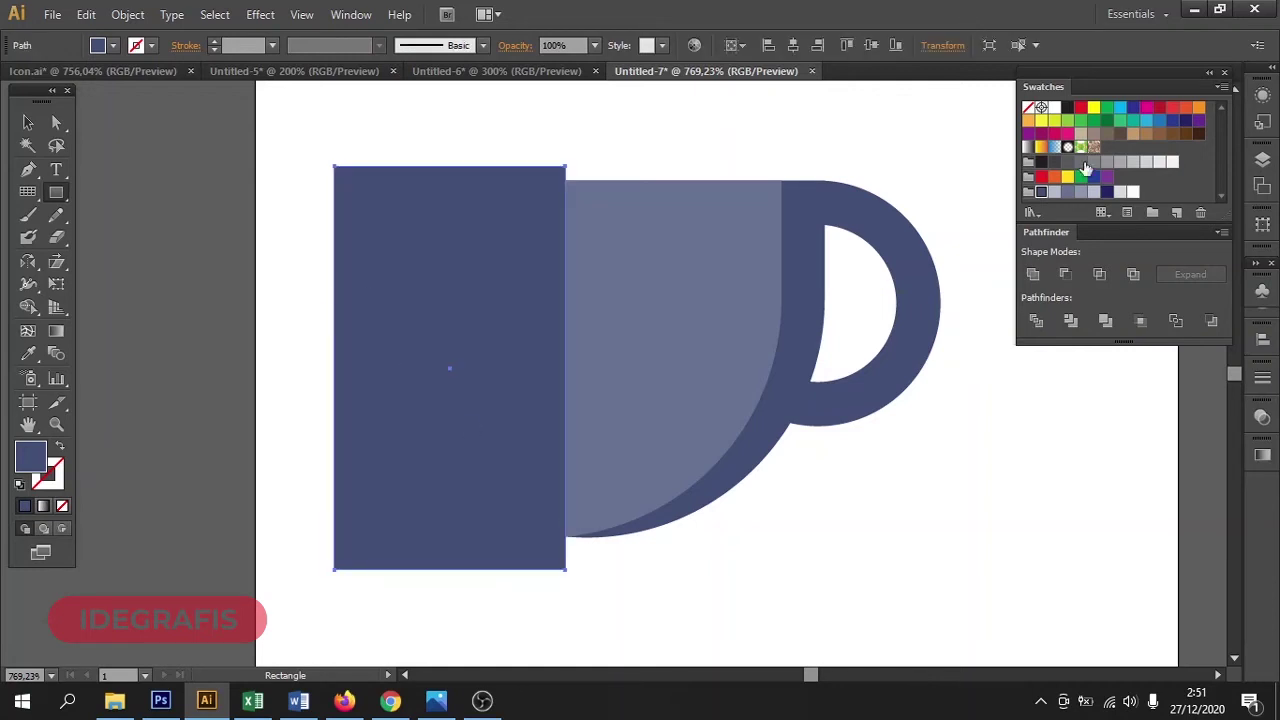
click(1133, 192)
Trim the white rectangle to the left half of the cup's outline with Shape Builder, removing the area outside the cup
click(28, 122)
shift+click(603, 214)
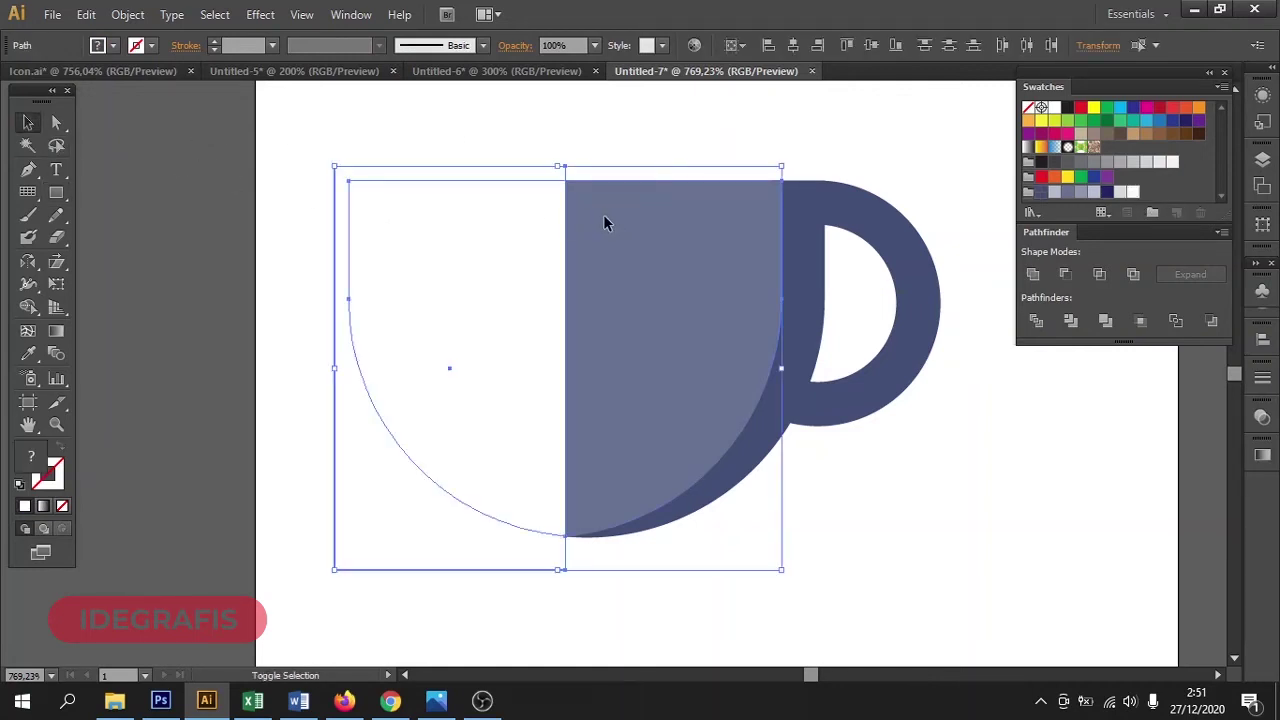
click(30, 309)
click(355, 440)
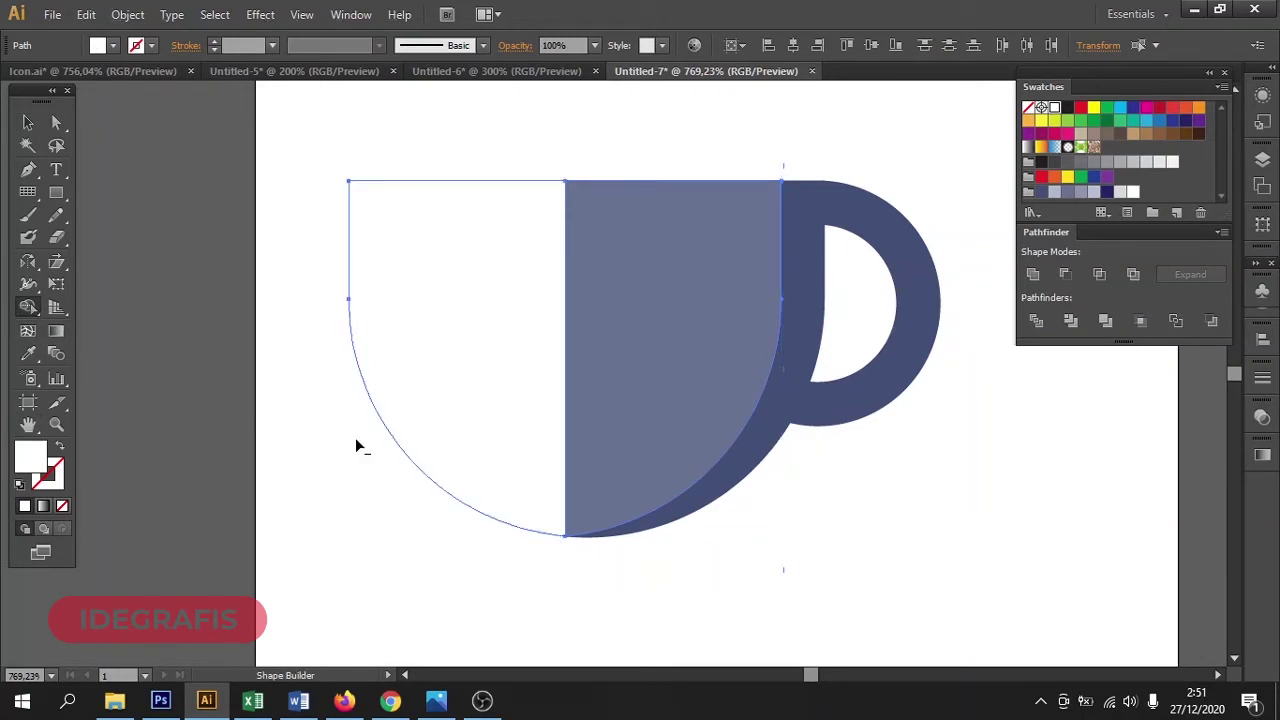
click(28, 122)
click(220, 119)
Reduce the opacity of the white half-cup shape to 10%
click(428, 238)
click(596, 45)
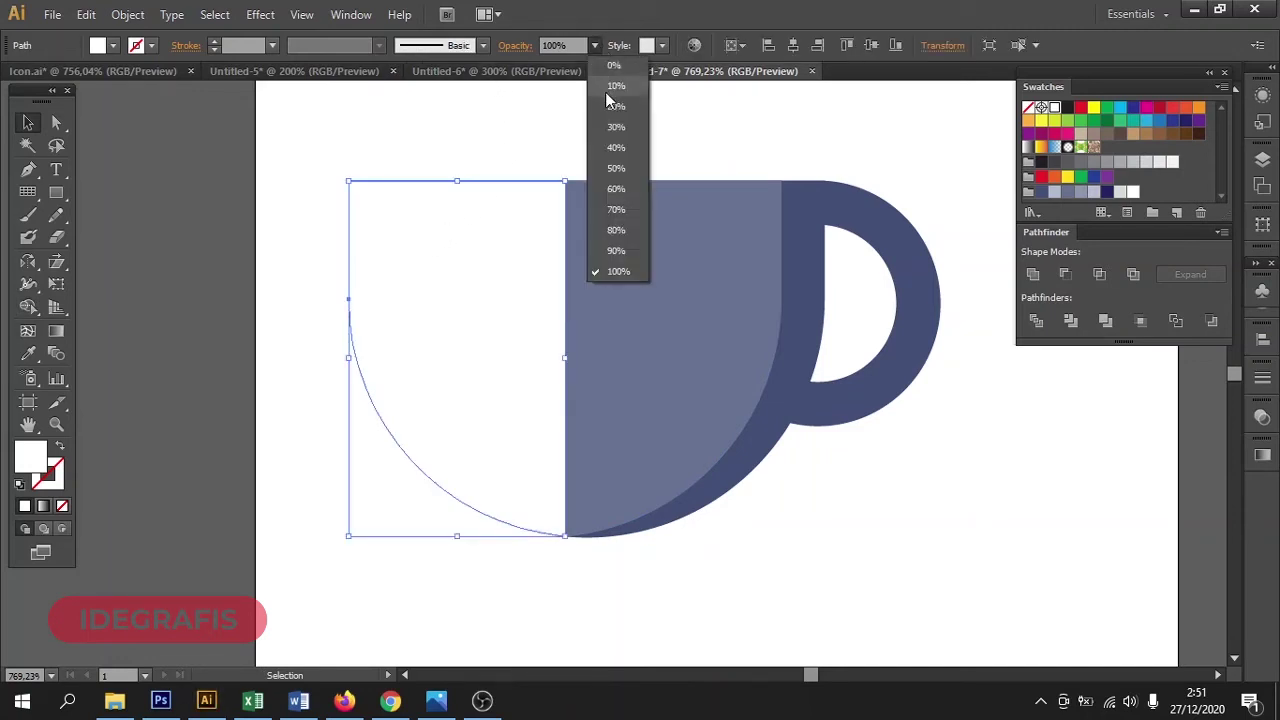
click(605, 88)
click(595, 113)
Group all the cup's parts and center the group horizontally on the artboard
drag(344, 153, 958, 570)
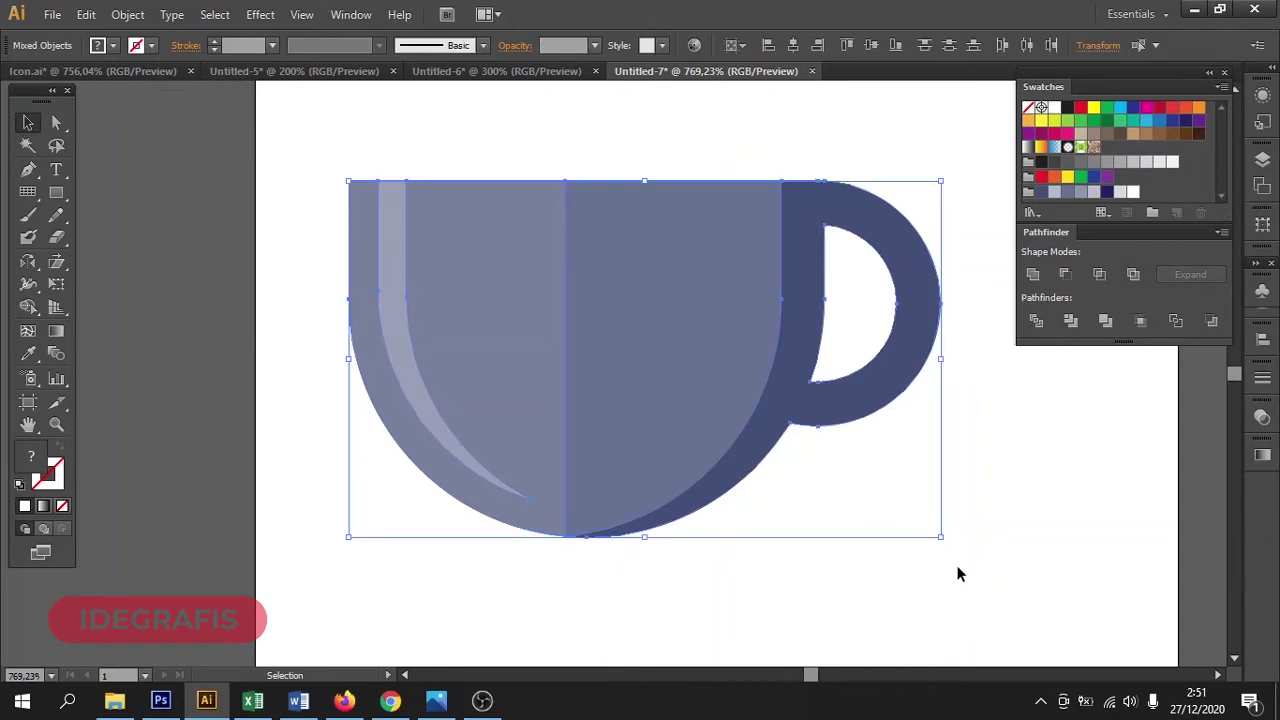
click(759, 264)
click(793, 45)
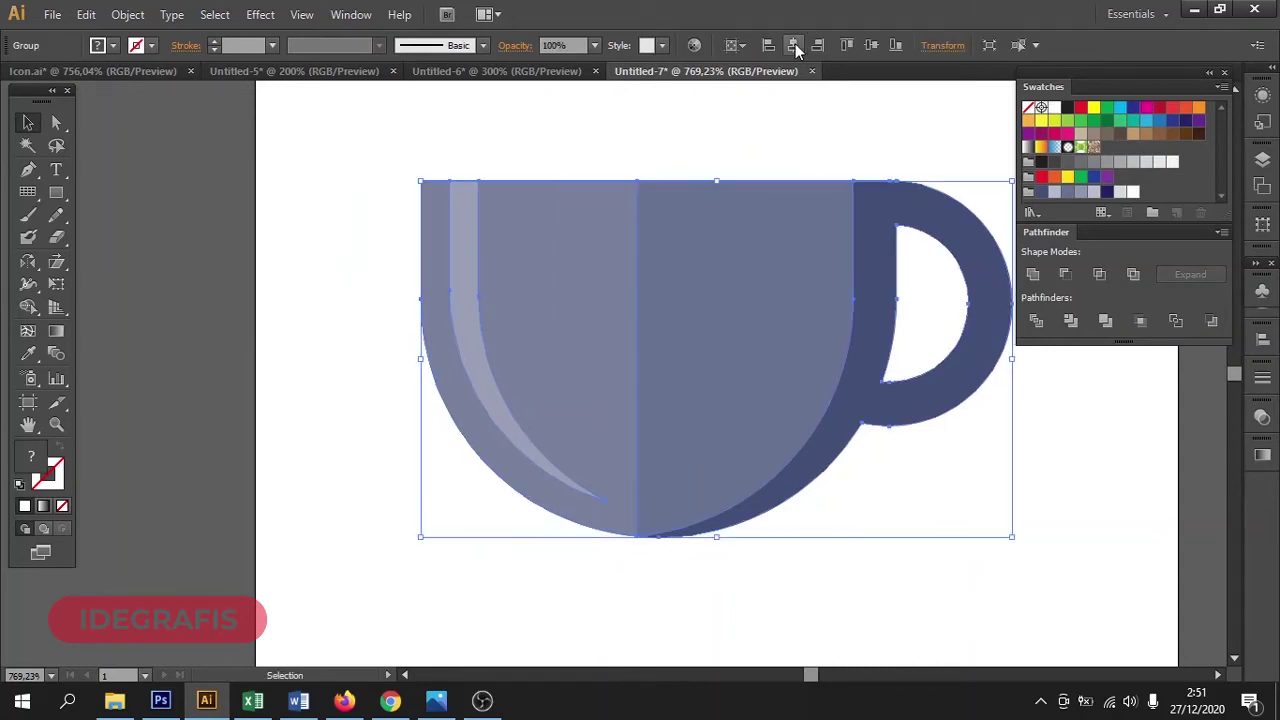
Display the guides over the artboard, leaving the fine document grid hidden
key(a)
key(ctrl+apostrophe)
key(ctrl+semicolon)
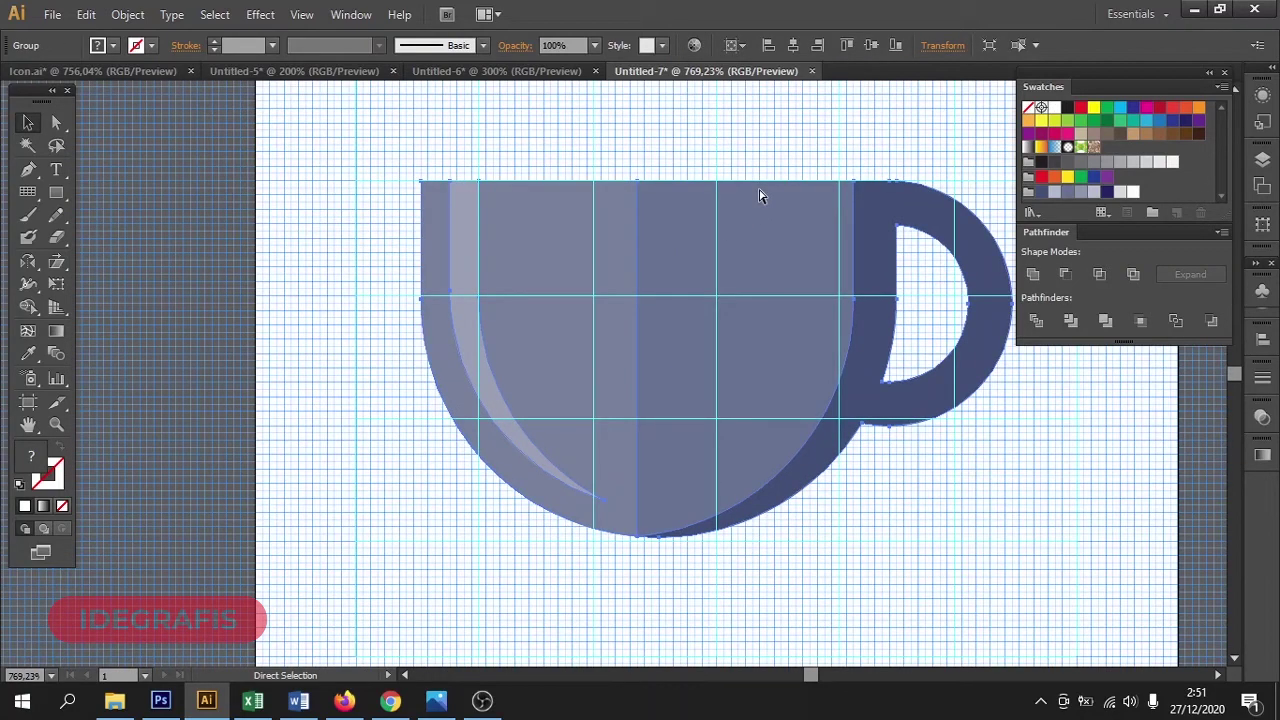
key(ctrl+apostrophe)
key(v)
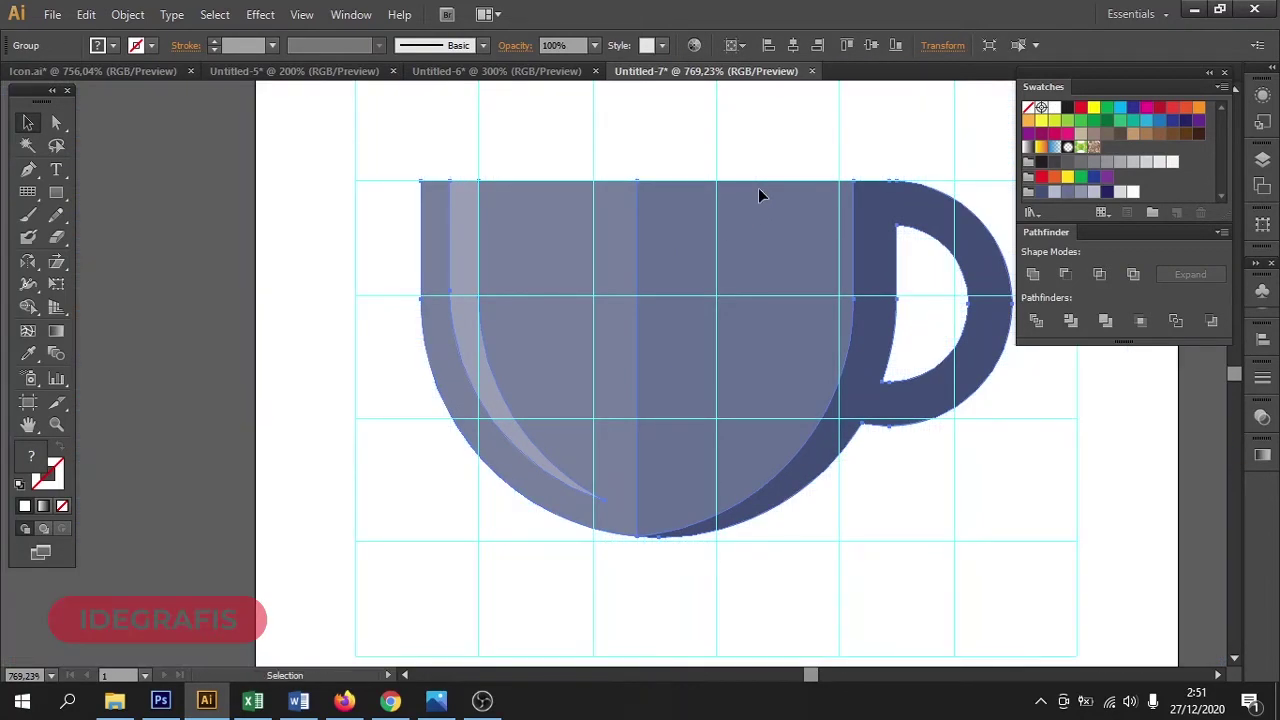
Scale the cup group down proportionally about its center so its width spans four guide columns
click(649, 560)
click(664, 536)
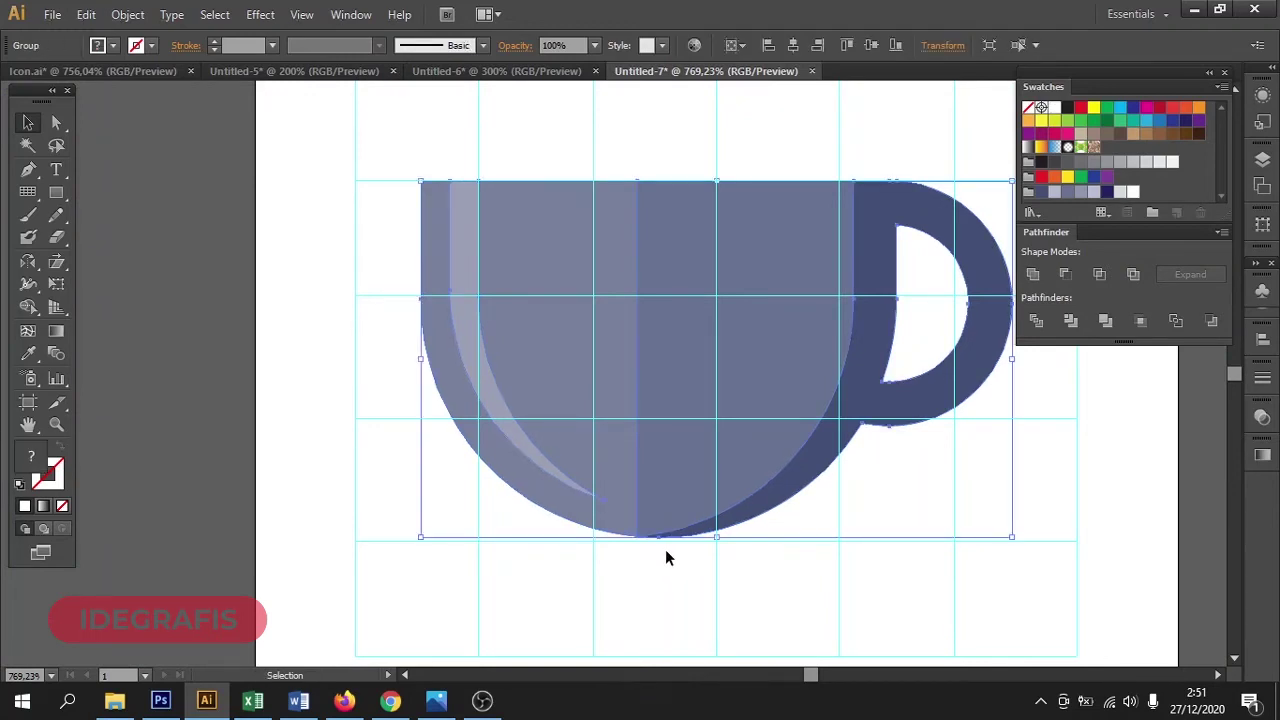
drag(716, 540, 716, 505)
click(694, 563)
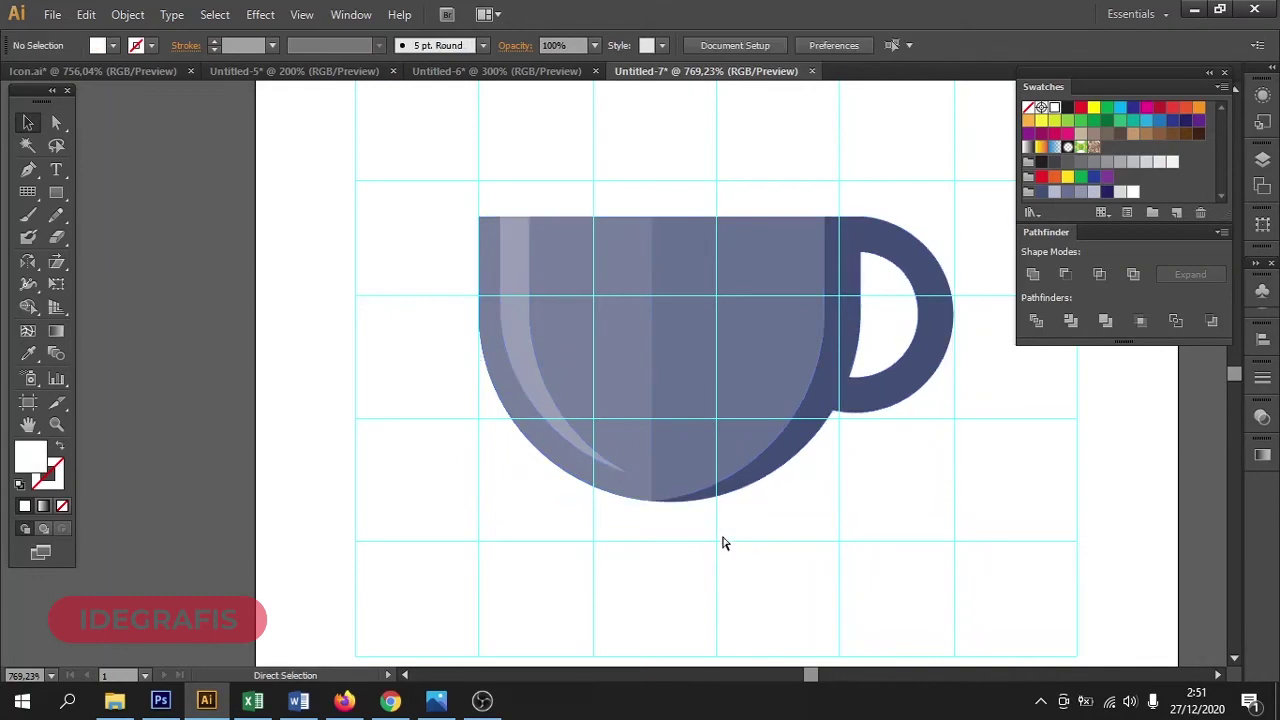
Shrink the cup group a little more about its center, keeping it centered on the middle vertical guide
key(ctrl+minus)
key(ctrl+minus)
key(ctrl+minus)
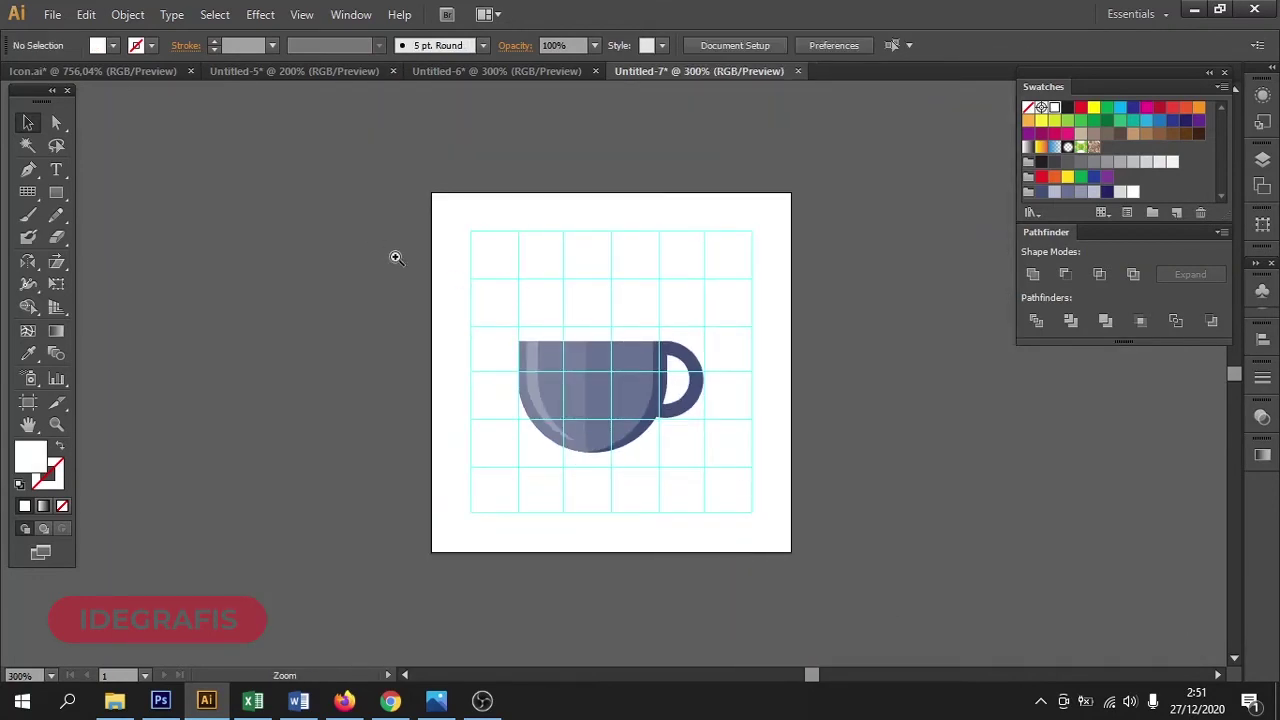
drag(374, 237, 854, 531)
click(606, 447)
drag(563, 475, 604, 456)
click(594, 513)
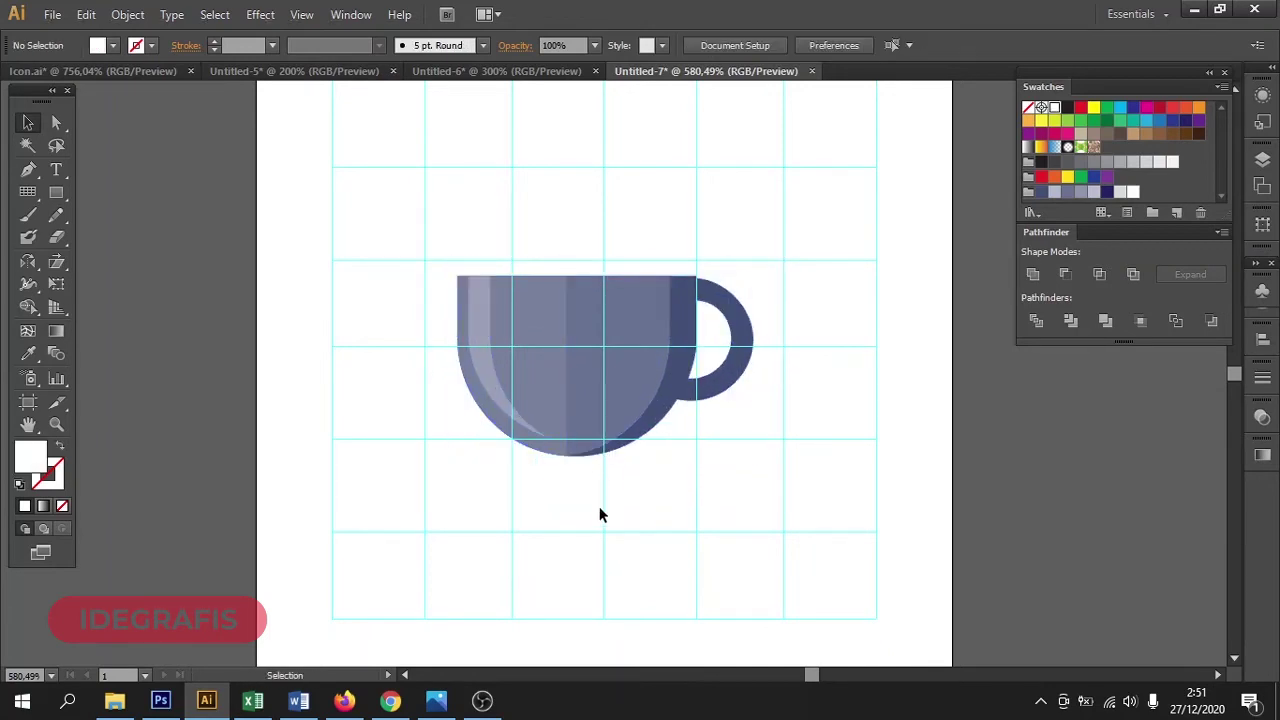
Hide the guides so only the cup artwork shows on the artboard
key(ctrl+apostrophe)
key(ctrl+semicolon)
key(ctrl+apostrophe)
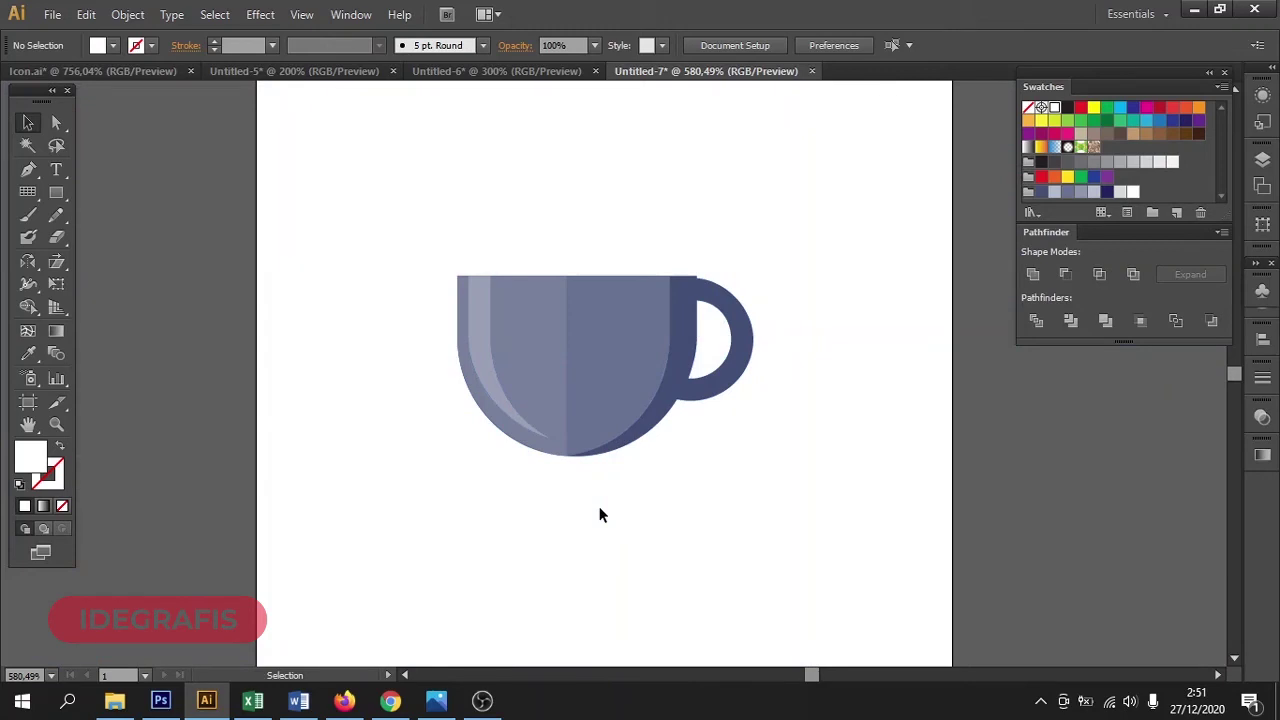
Draw a short vertical line segment in the empty space above the cup
scroll(599, 514, up, 3)
drag(370, 260, 788, 541)
click(810, 464)
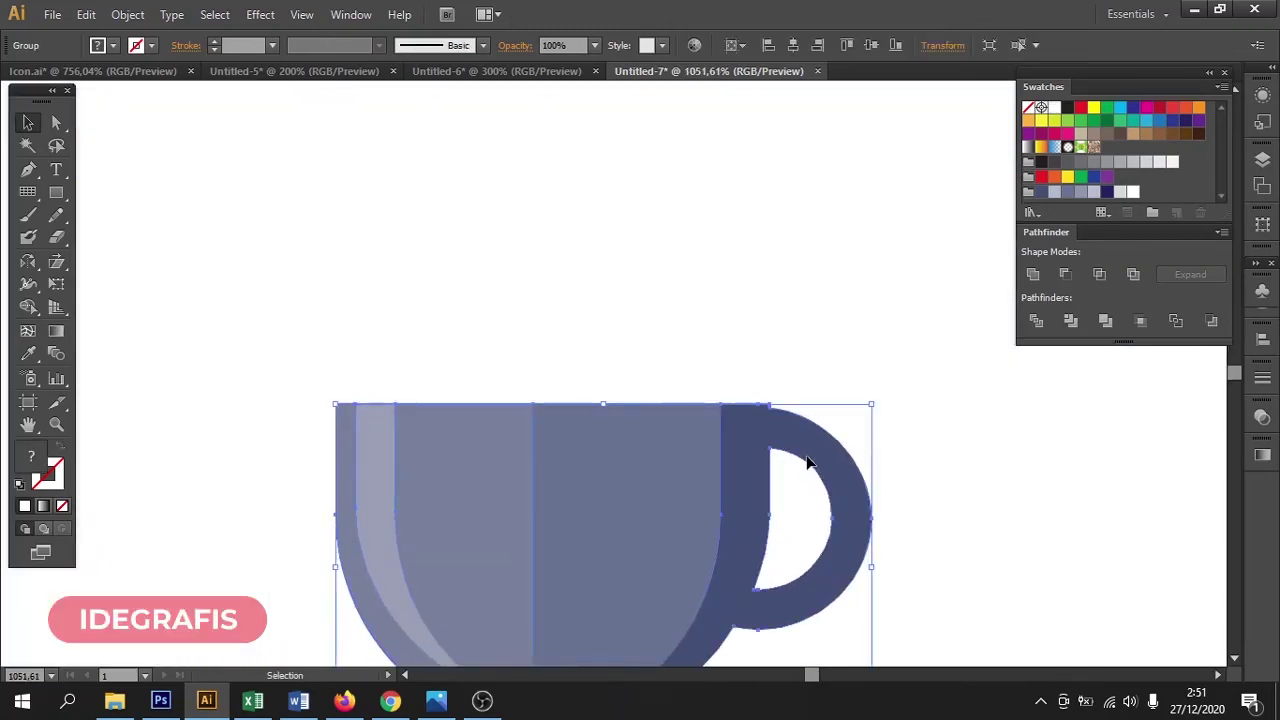
click(897, 432)
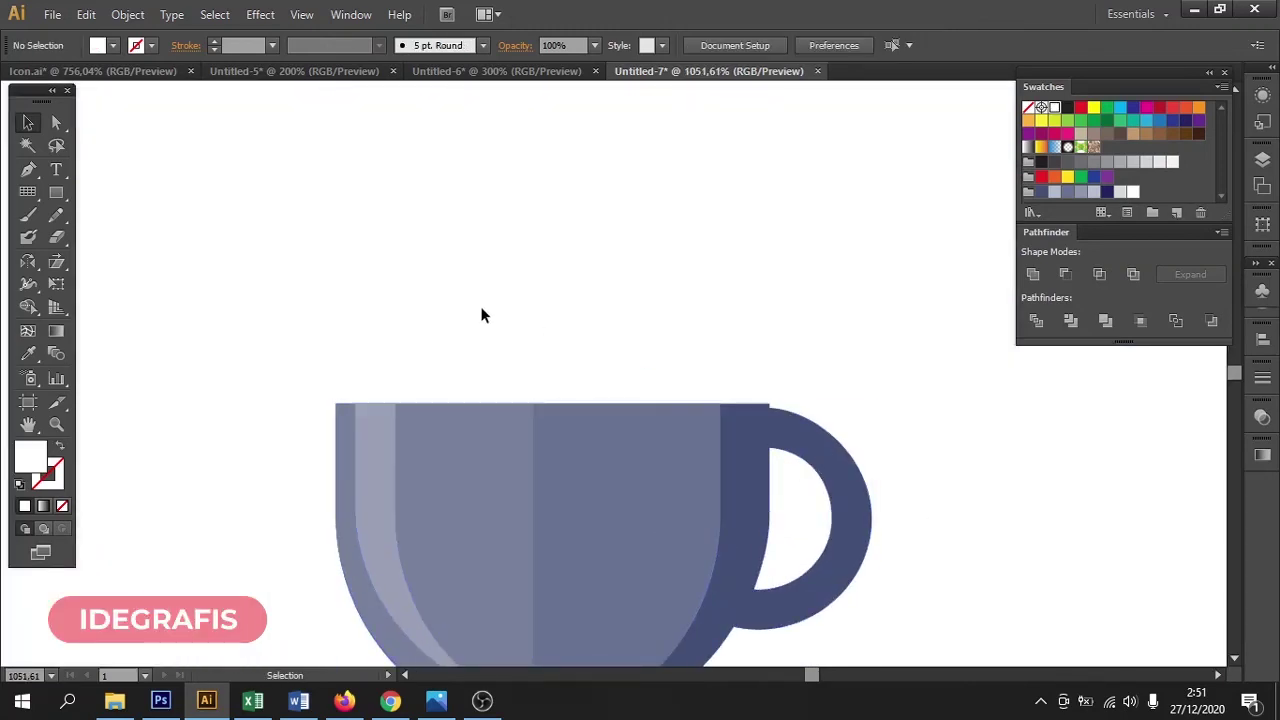
click(28, 169)
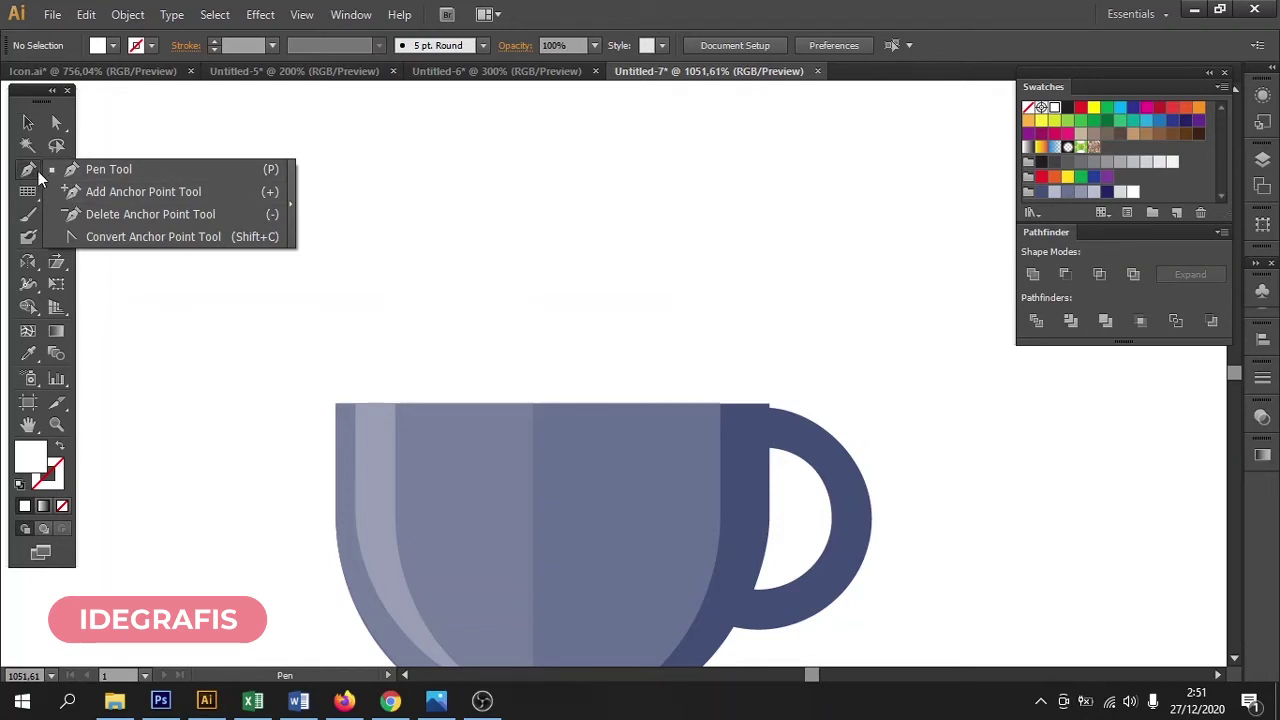
click(31, 194)
drag(31, 194, 90, 191)
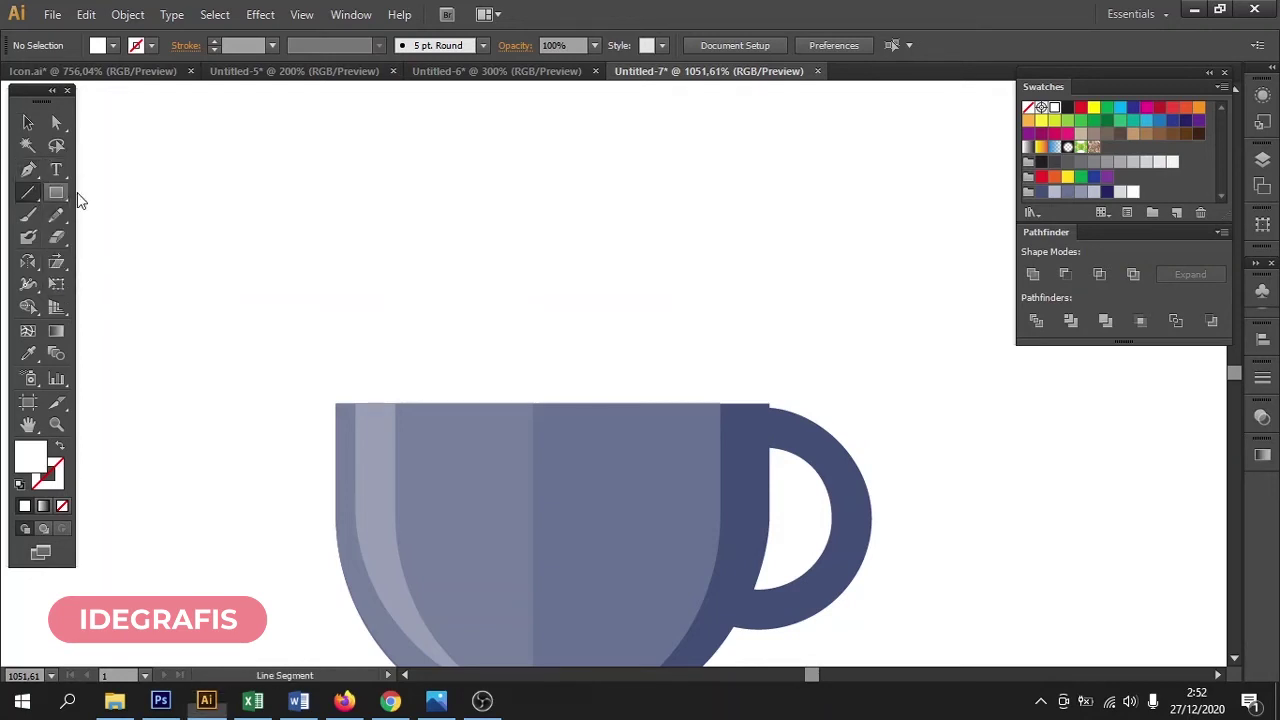
drag(543, 334, 548, 177)
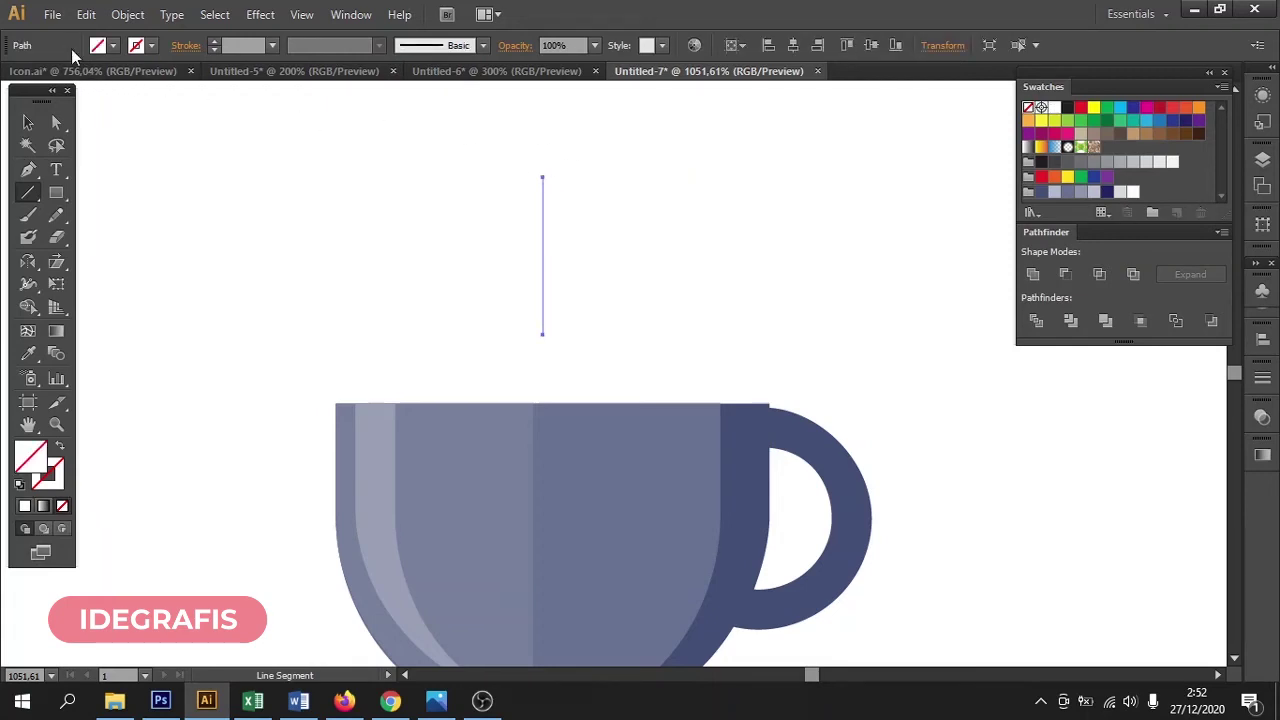
Give the vertical line a gray stroke with a 2 px weight and round caps
click(141, 49)
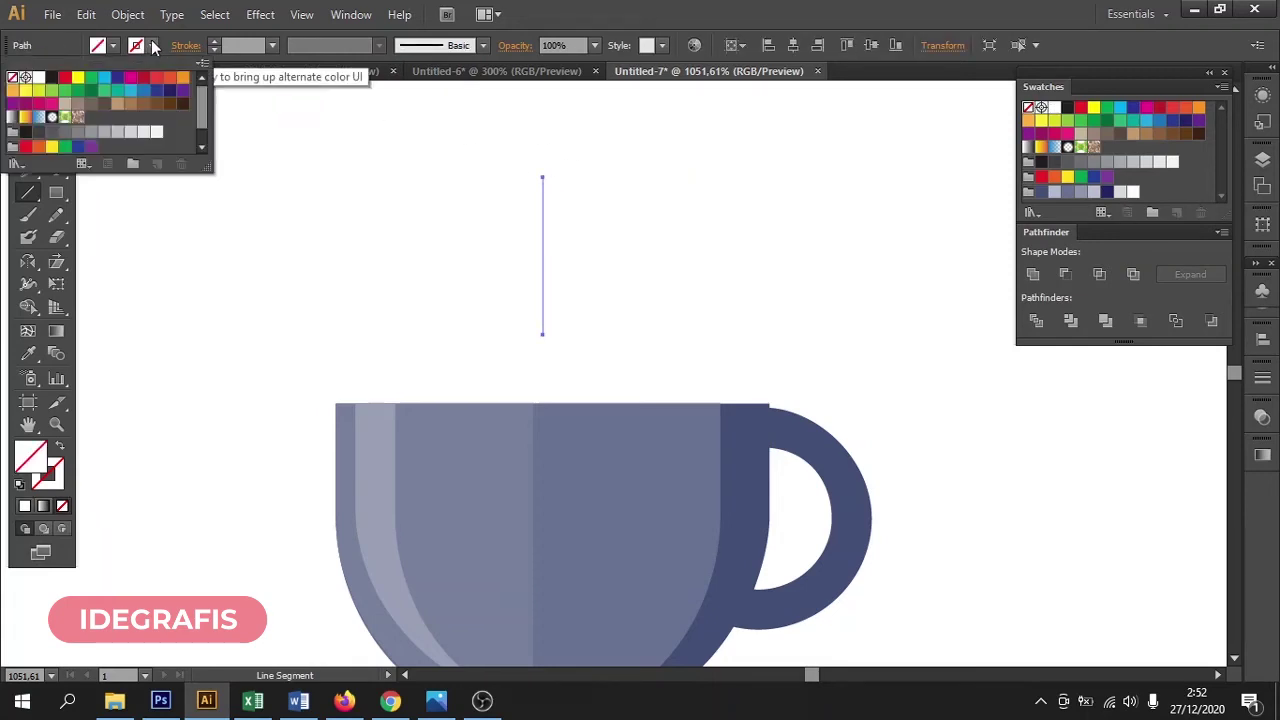
click(80, 133)
click(28, 122)
click(476, 204)
drag(476, 204, 630, 200)
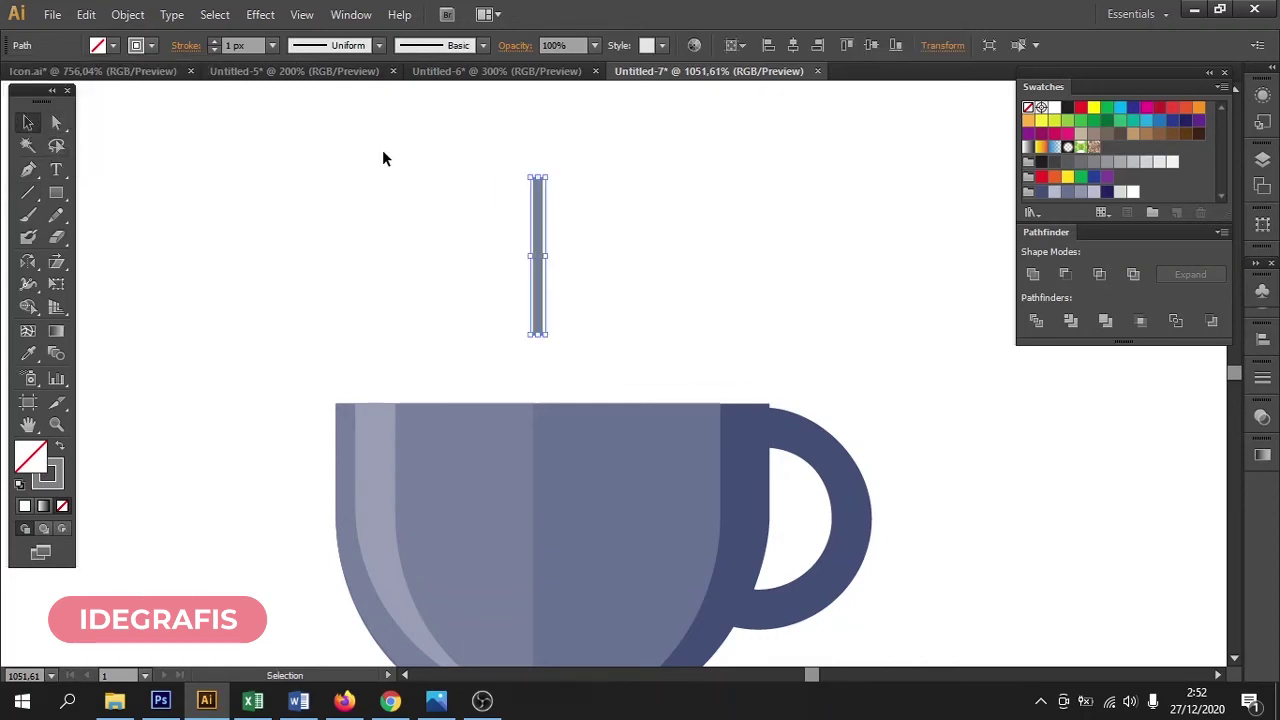
click(215, 41)
click(188, 46)
click(96, 93)
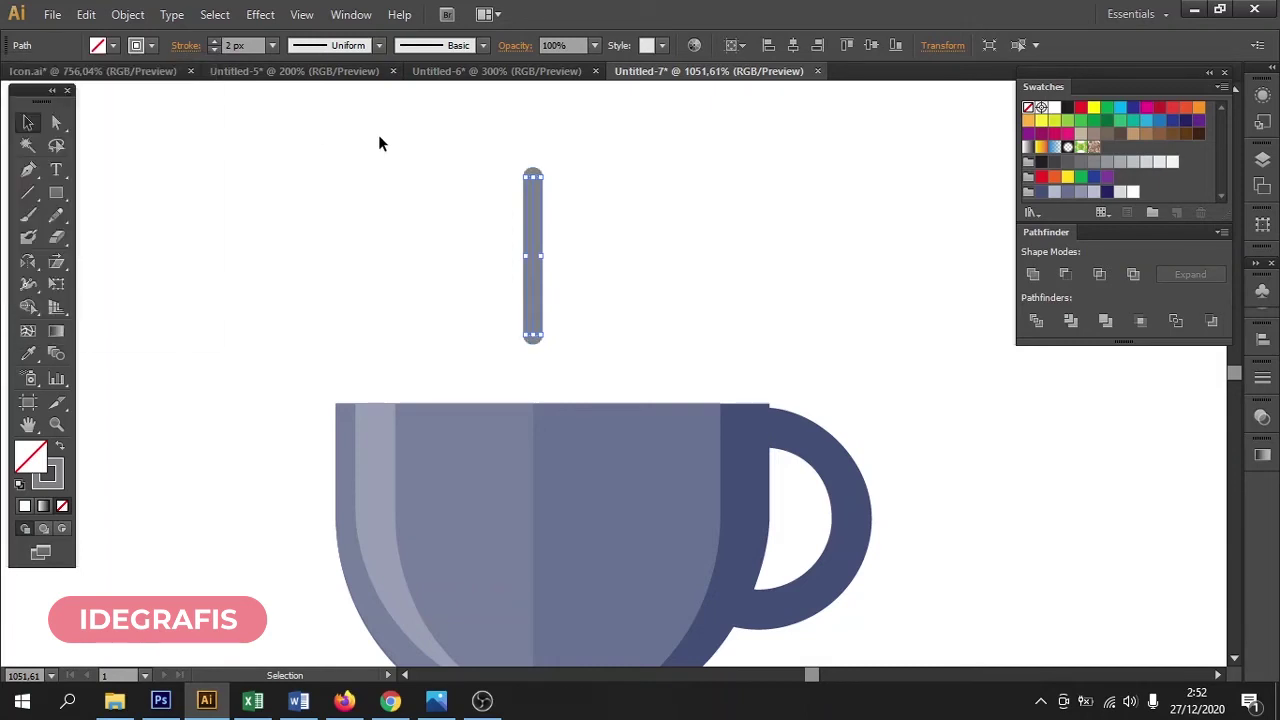
click(392, 139)
Duplicate the gray line twice toward the handle side to make three evenly spaced parallel lines
drag(475, 278, 637, 310)
click(592, 295)
click(531, 313)
drag(532, 302, 609, 306)
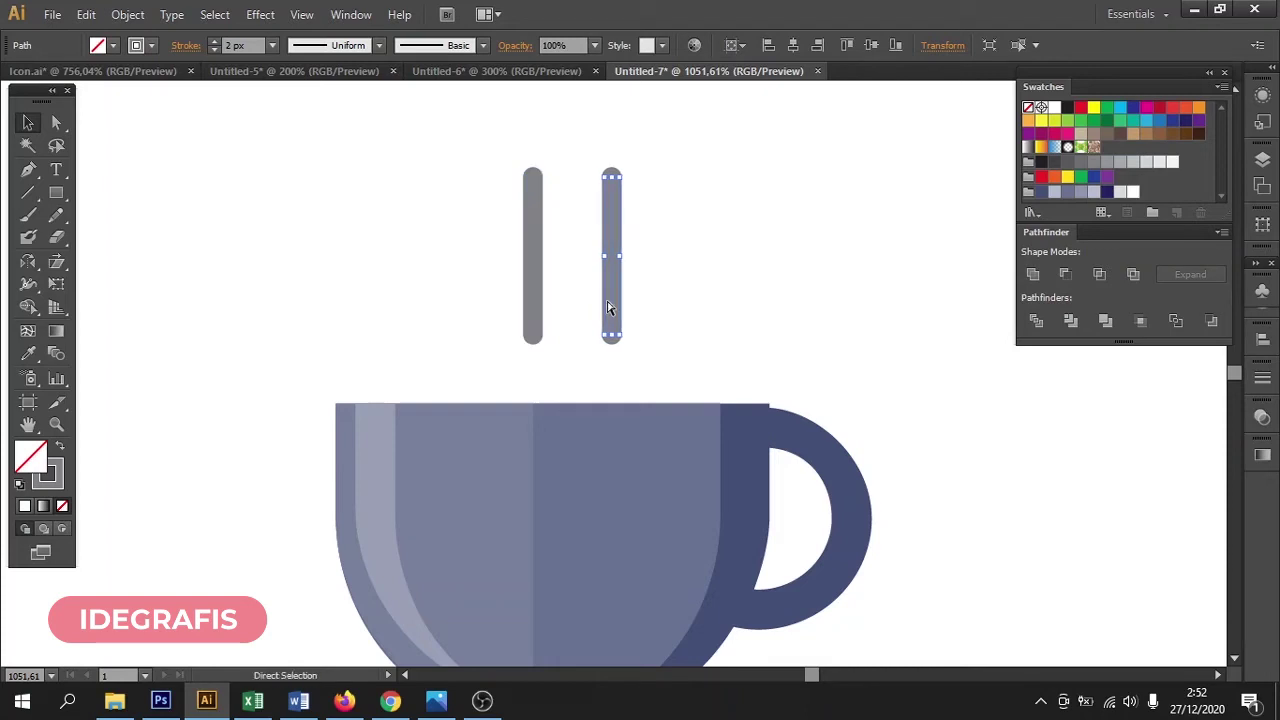
key(ctrl+d)
Group the three vertical lines above the cup
drag(469, 243, 766, 271)
key(a)
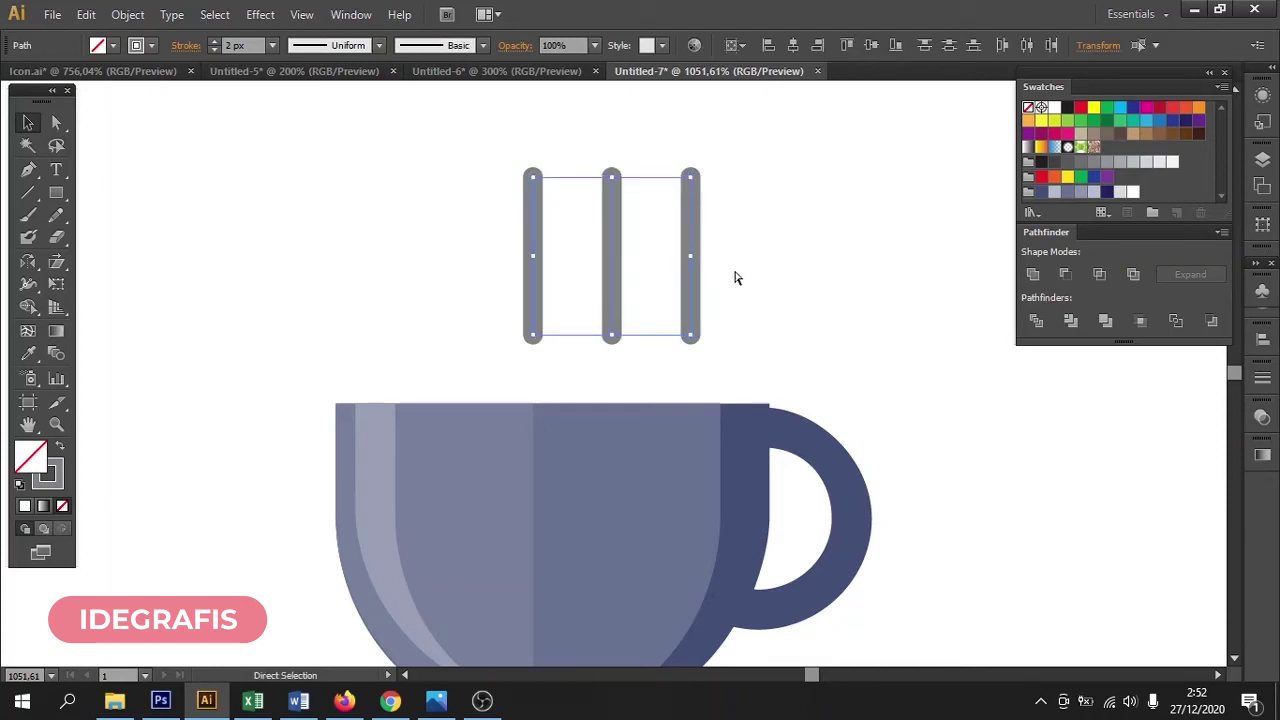
key(ctrl+g)
key(v)
Position the line group so its middle line sits above the divide between the cup's light and dark halves
click(793, 45)
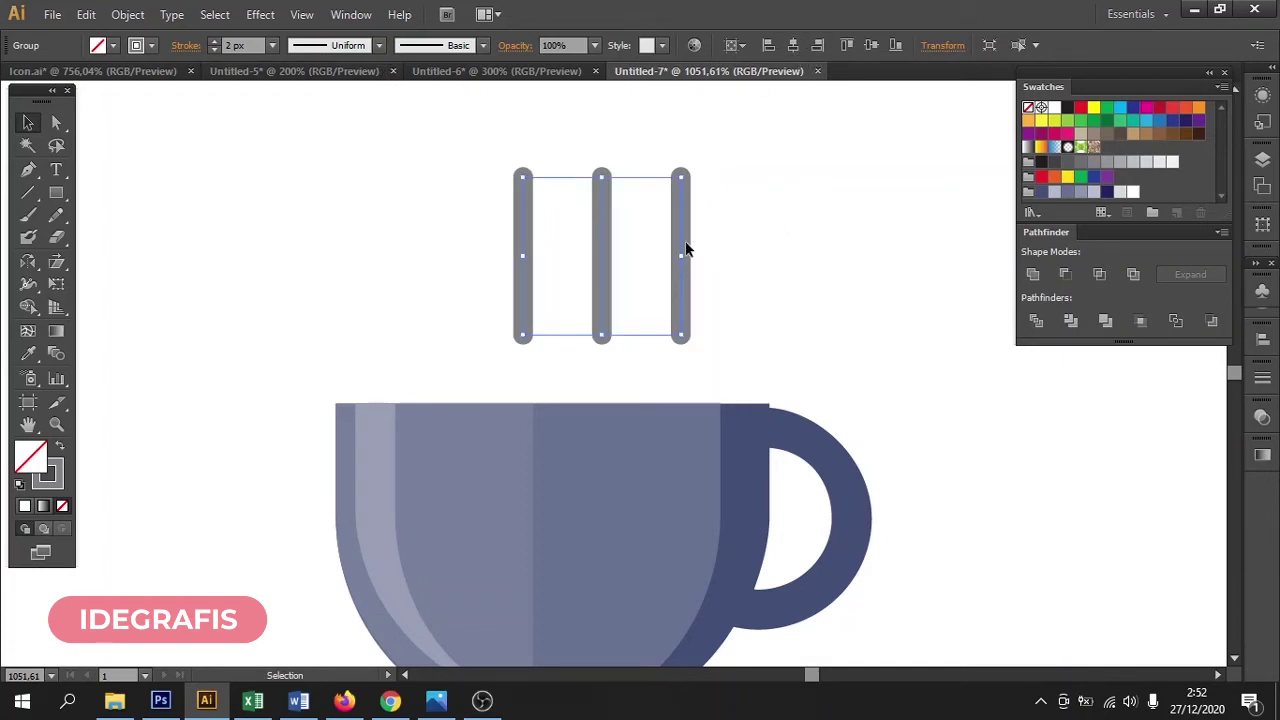
click(636, 250)
click(606, 225)
drag(546, 231, 606, 218)
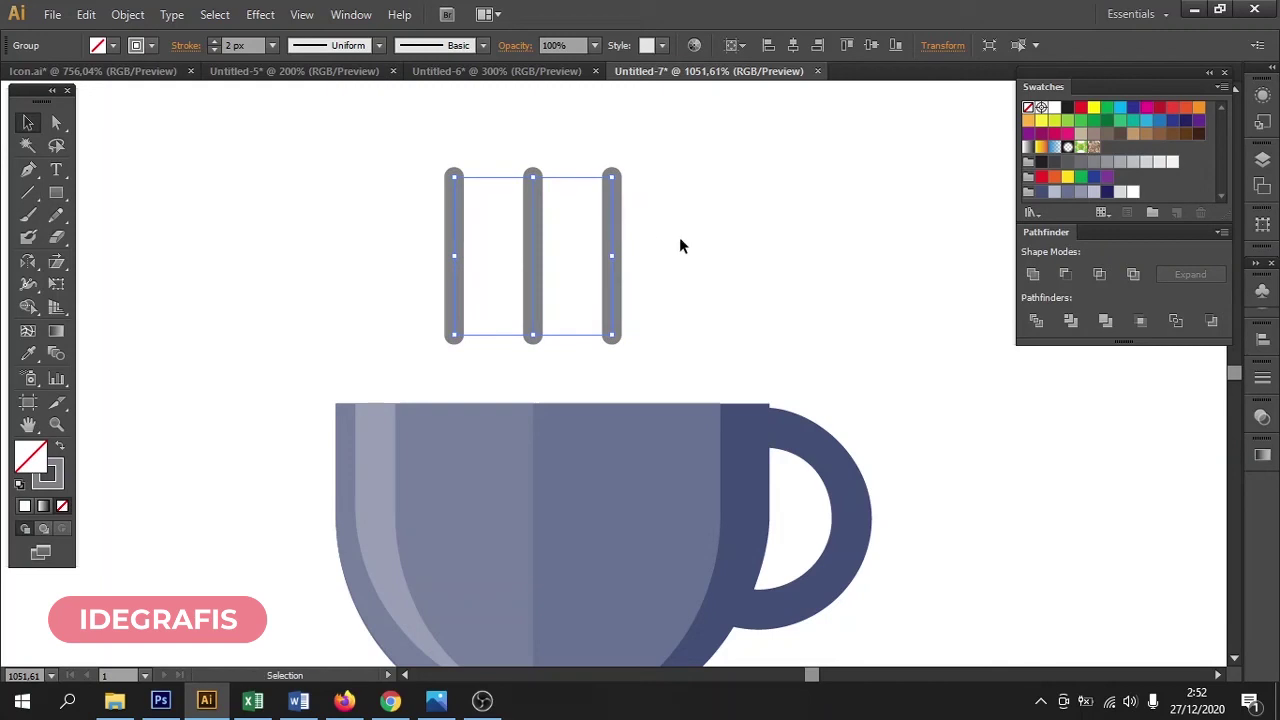
Apply a Zig Zag effect to the line group with preview on and an absolute size of 1 px
drag(693, 189, 542, 294)
click(262, 16)
mouse_move(308, 168)
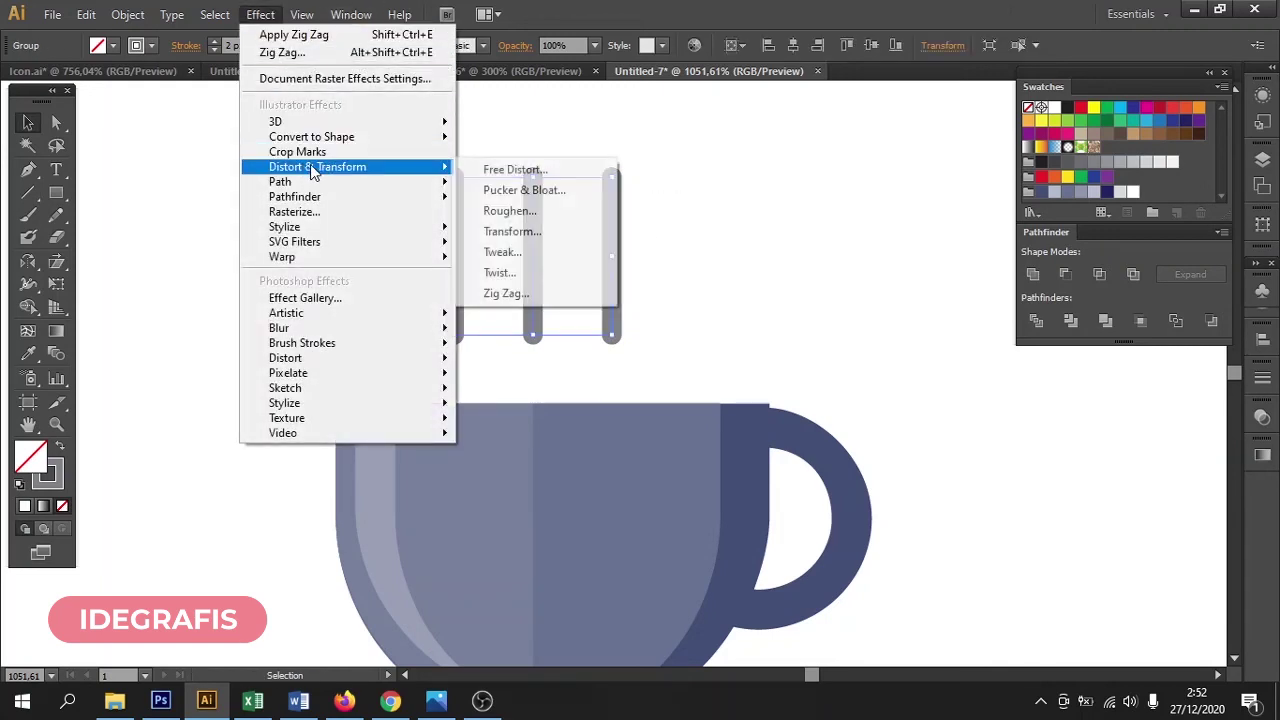
click(505, 294)
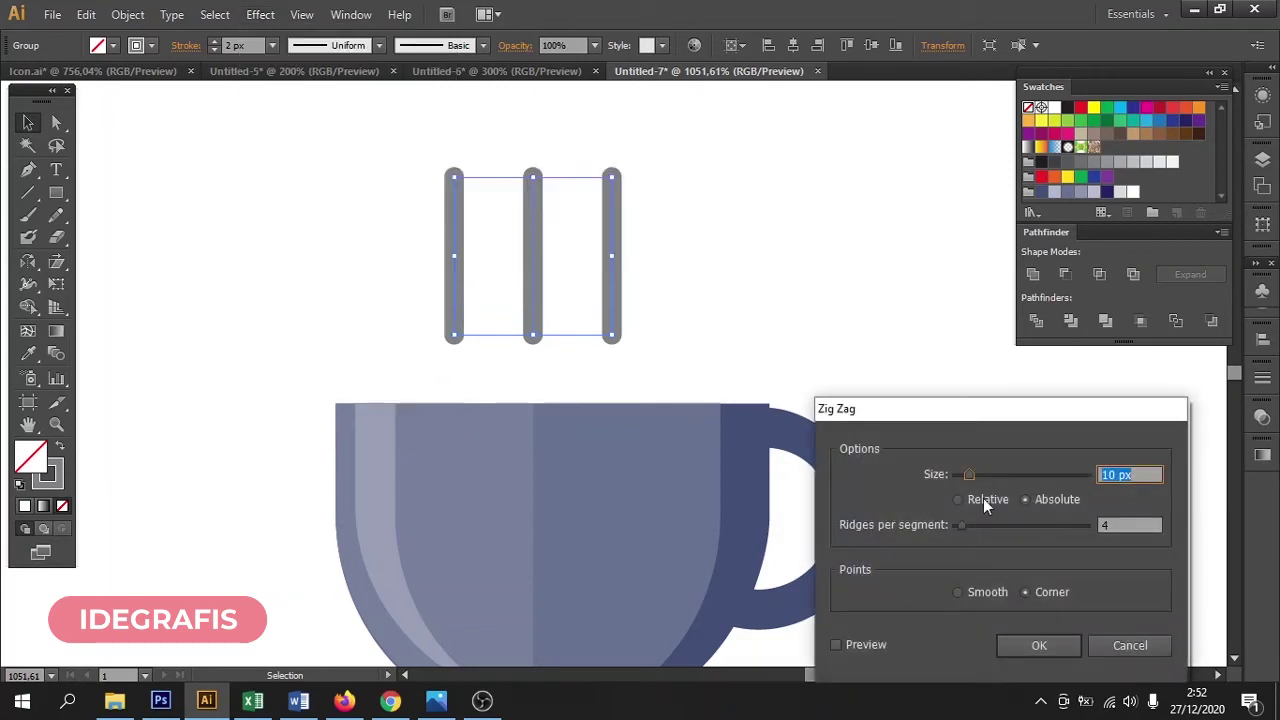
click(836, 645)
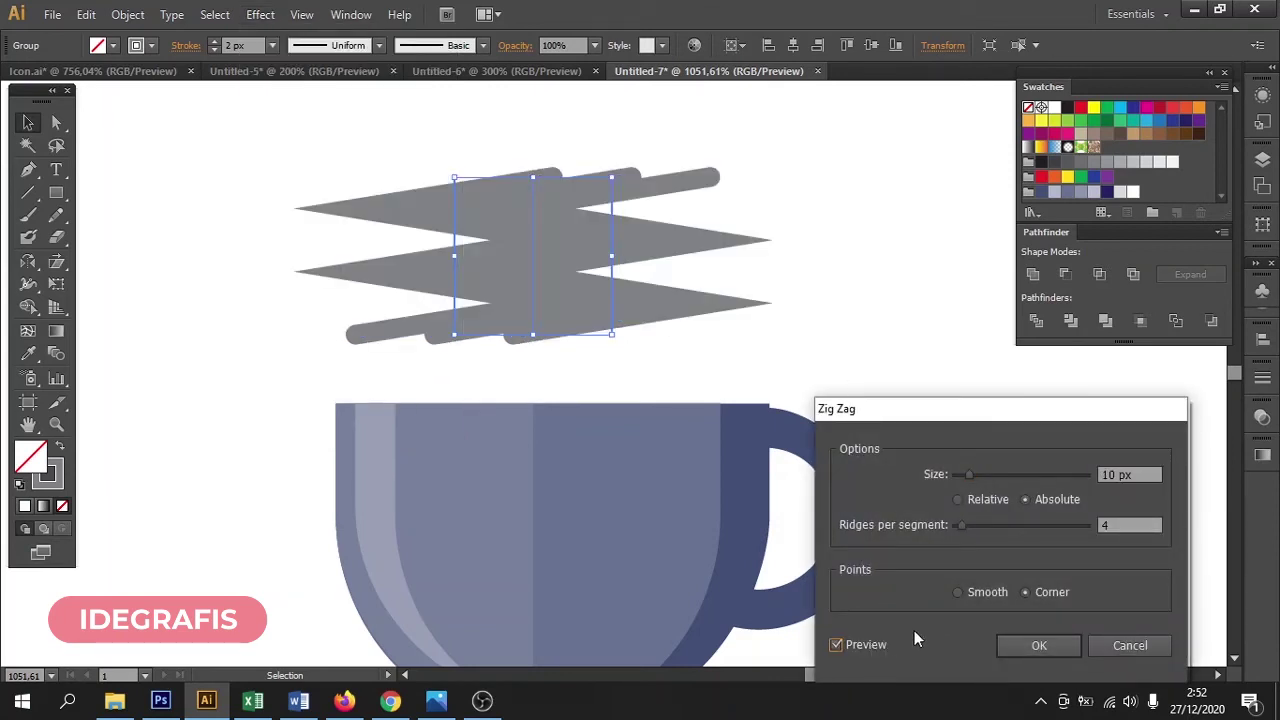
key(Tab)
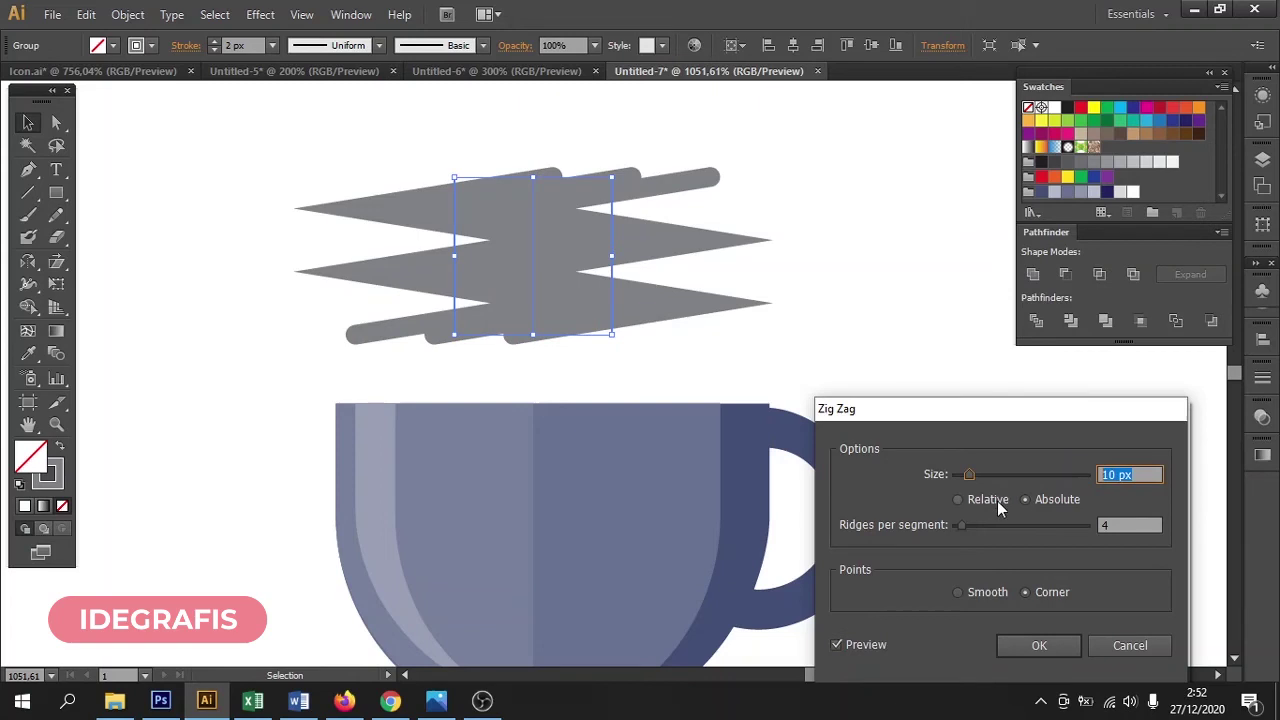
key(Down)
key(Down)
key(Down)
key(Down)
key(Down)
key(Down)
key(Down)
key(Down)
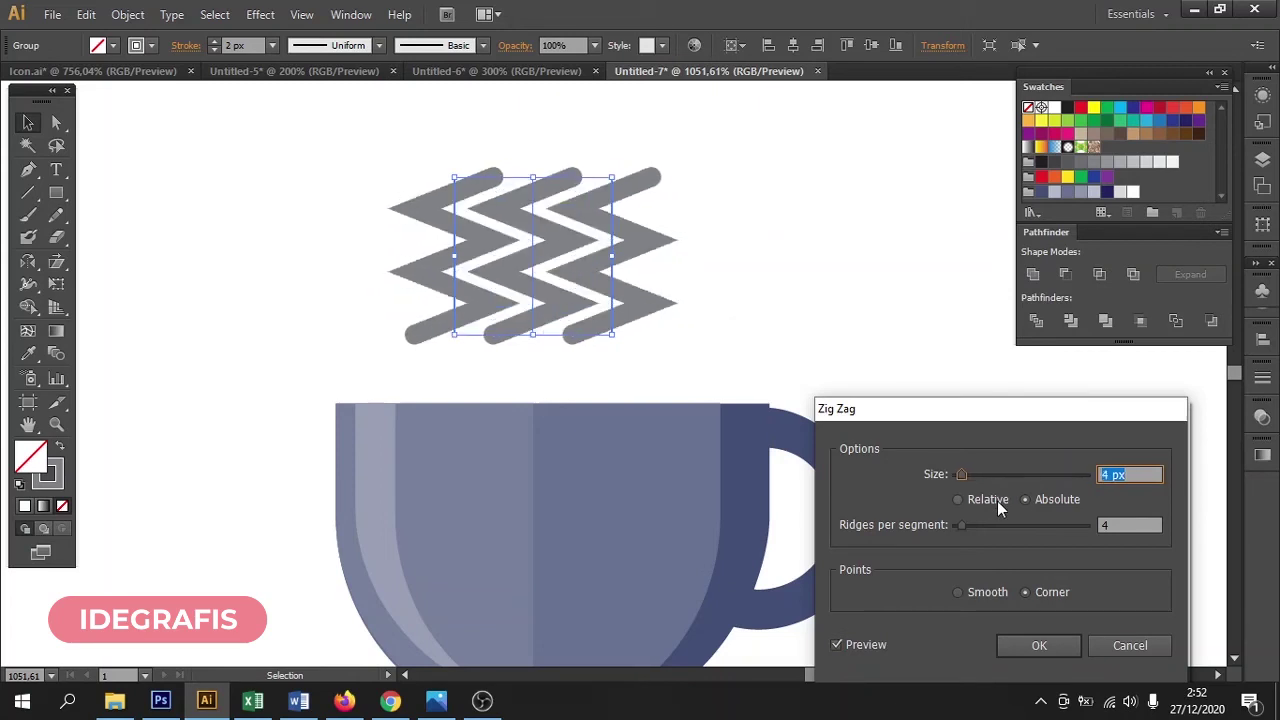
key(Down)
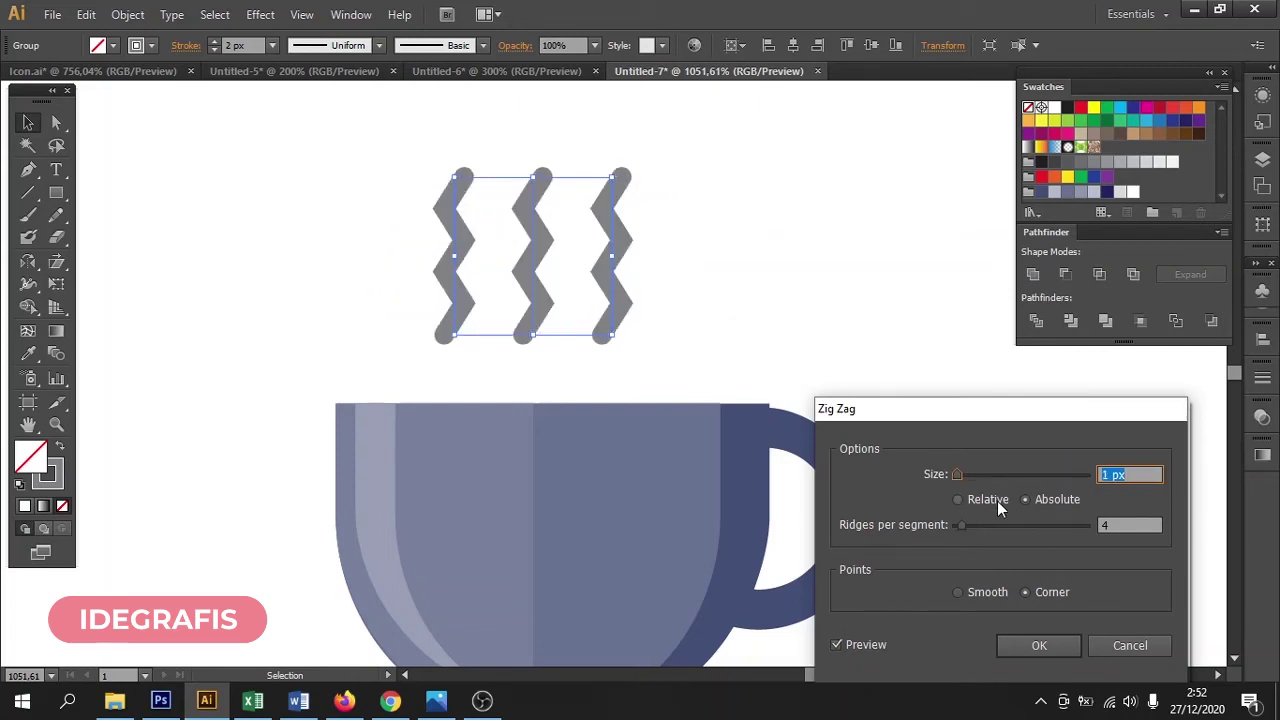
Make the zig zag points smooth with 3 ridges per segment and apply the effect
click(985, 592)
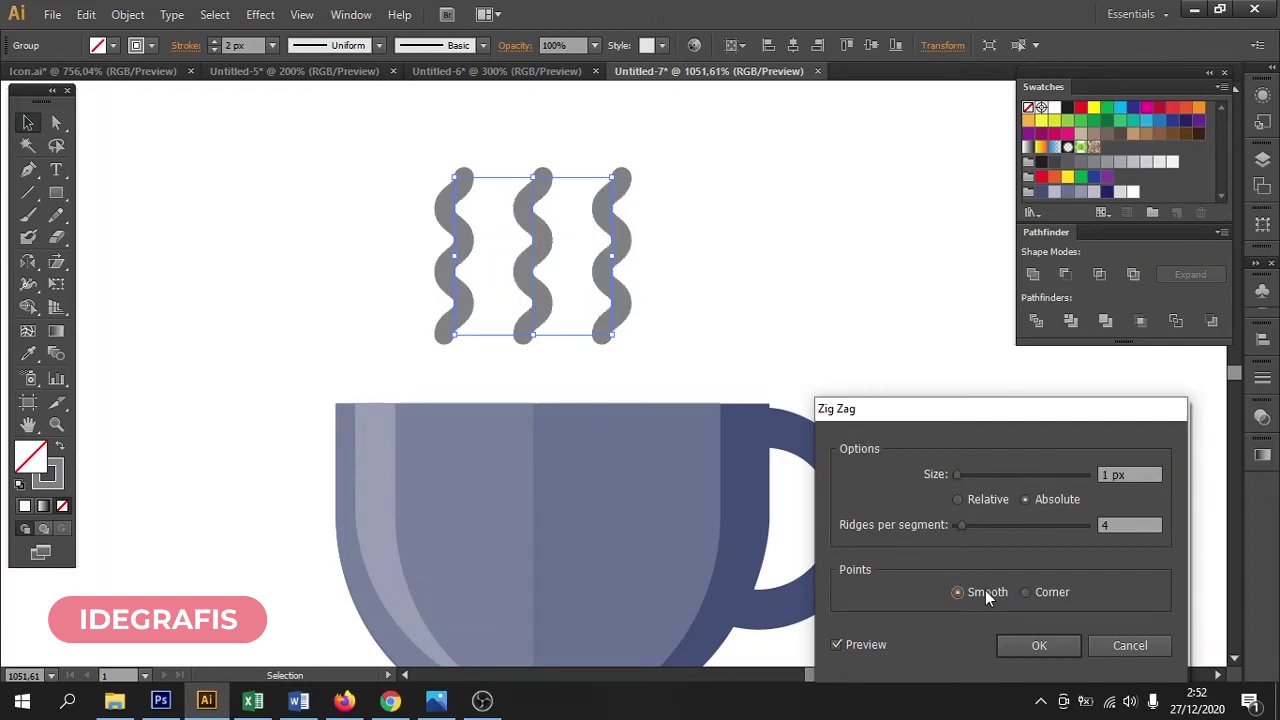
click(1104, 530)
key(Down)
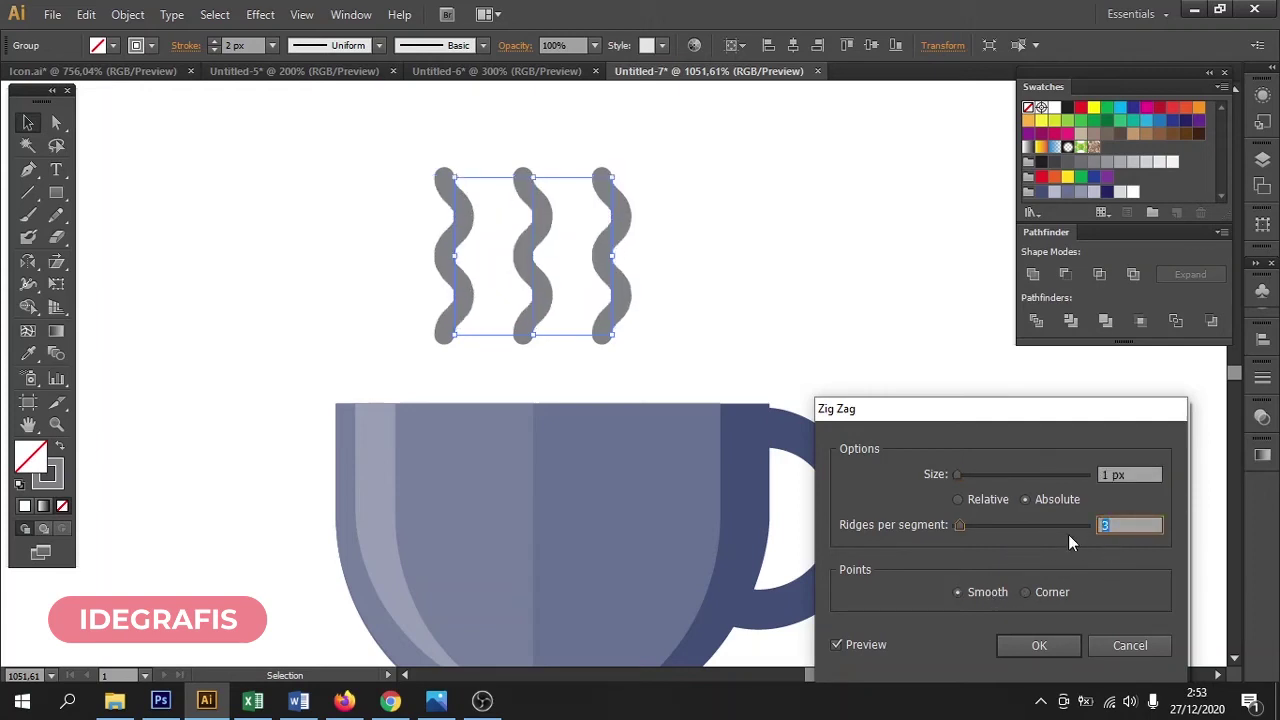
click(1055, 642)
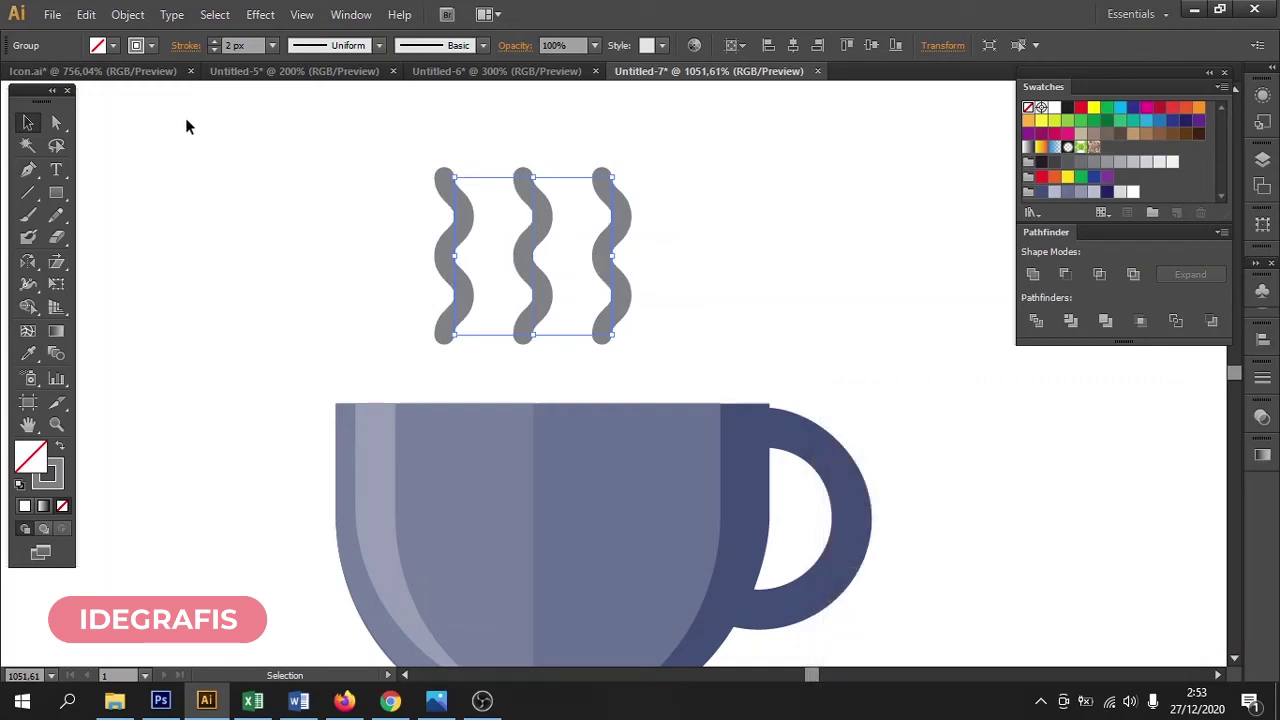
Expand the appearance and strokes of the wavy lines into filled shapes and move them closer to the cup's rim
click(130, 15)
click(182, 236)
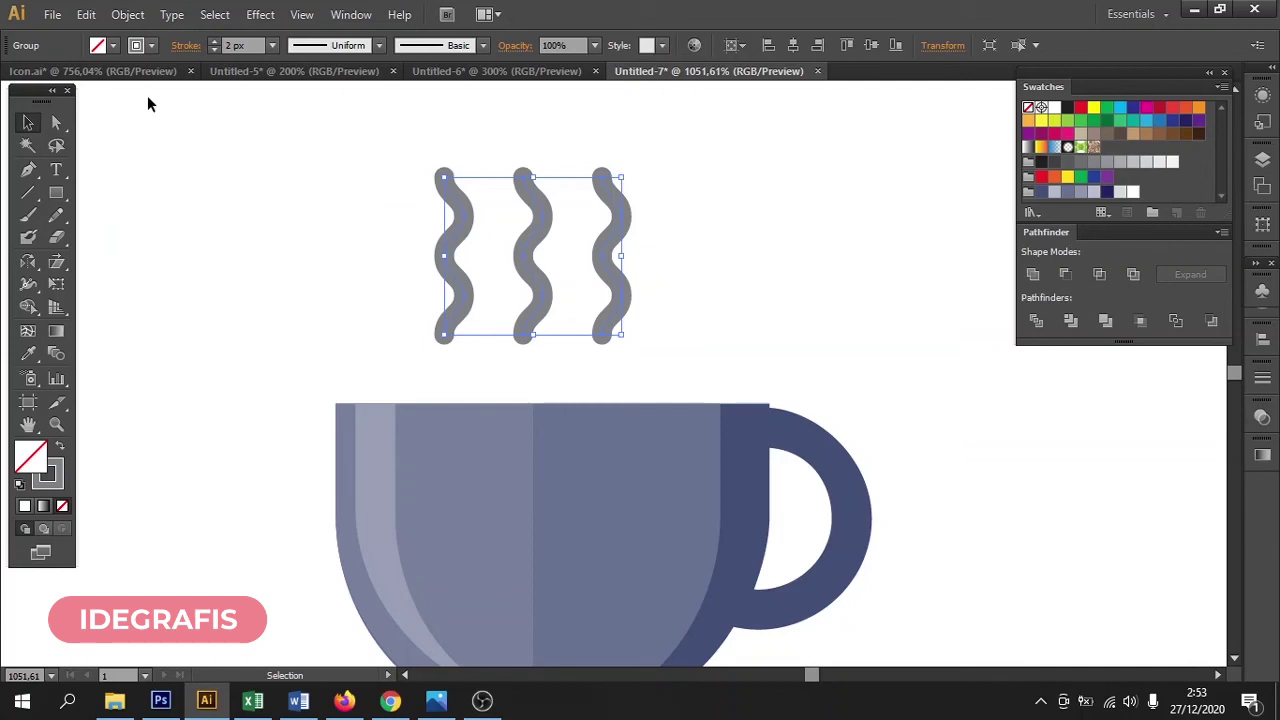
click(128, 15)
click(170, 214)
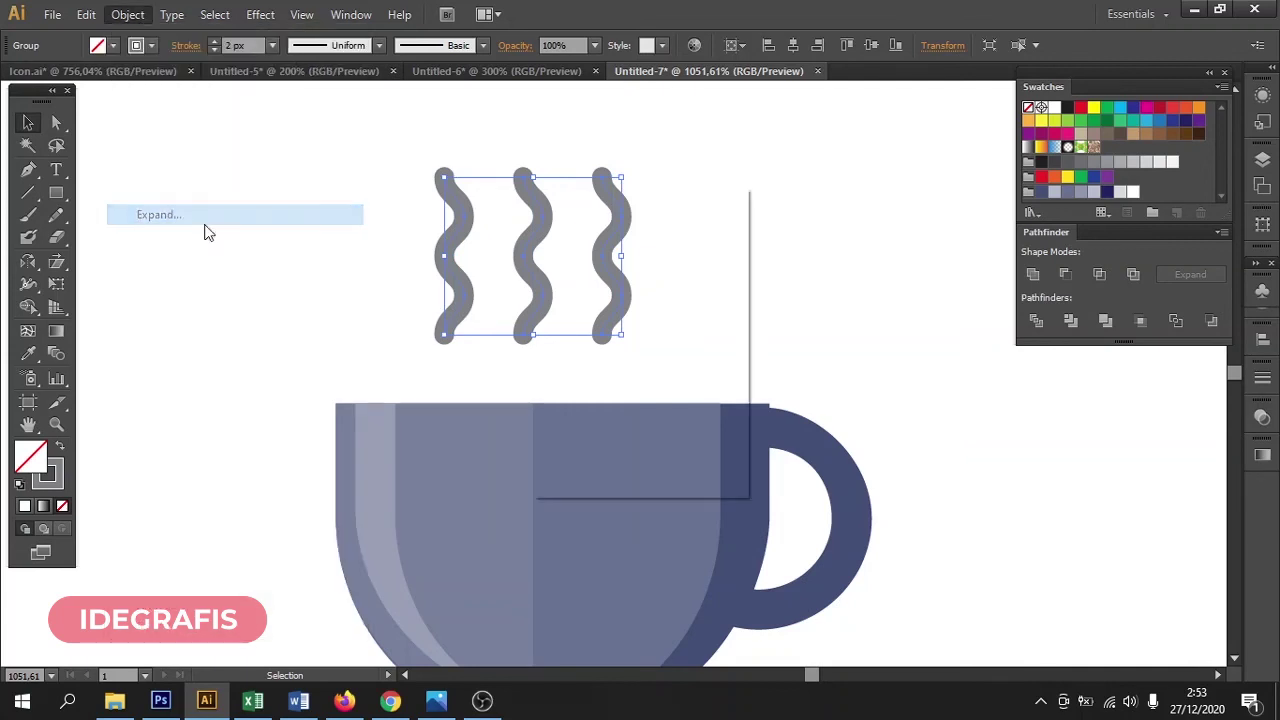
click(595, 452)
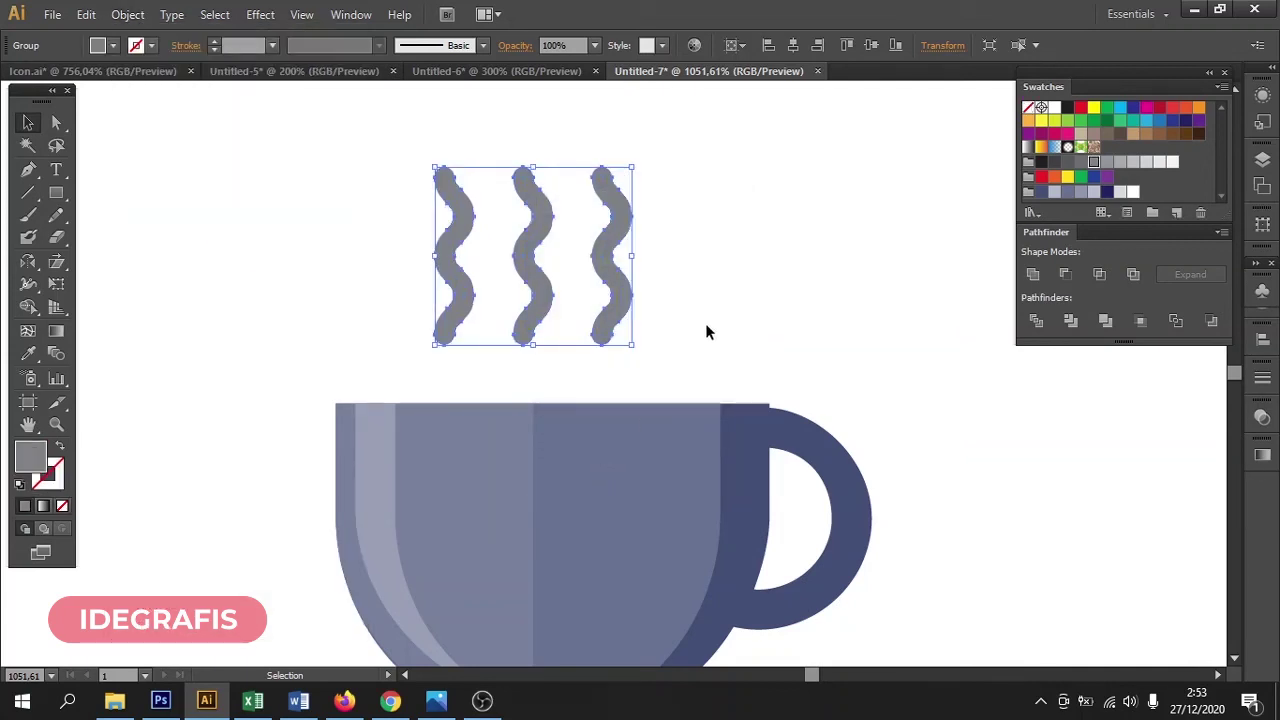
mouse_move(625, 316)
mouse_down()
mouse_move(626, 329)
mouse_move(636, 318)
mouse_up()
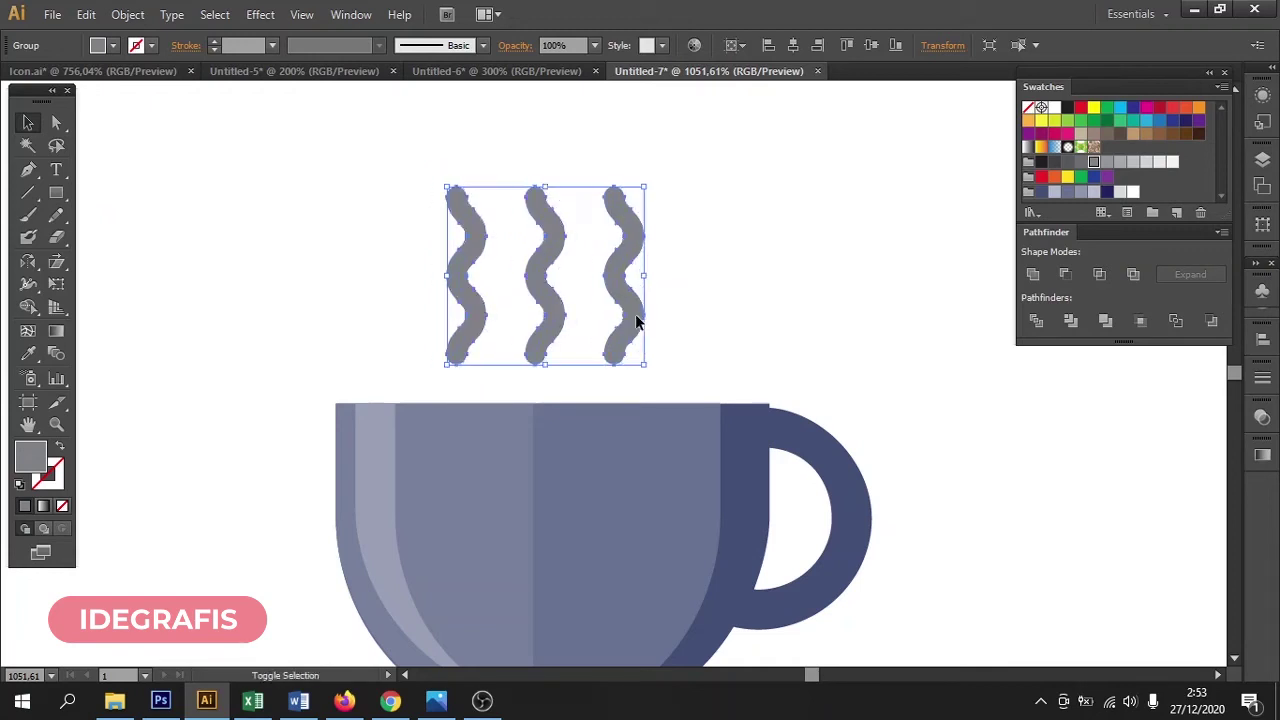
Recolor the three wavy steam lines with the light slate-blue swatch from the icon's color group
click(1080, 192)
click(794, 261)
drag(754, 256, 372, 362)
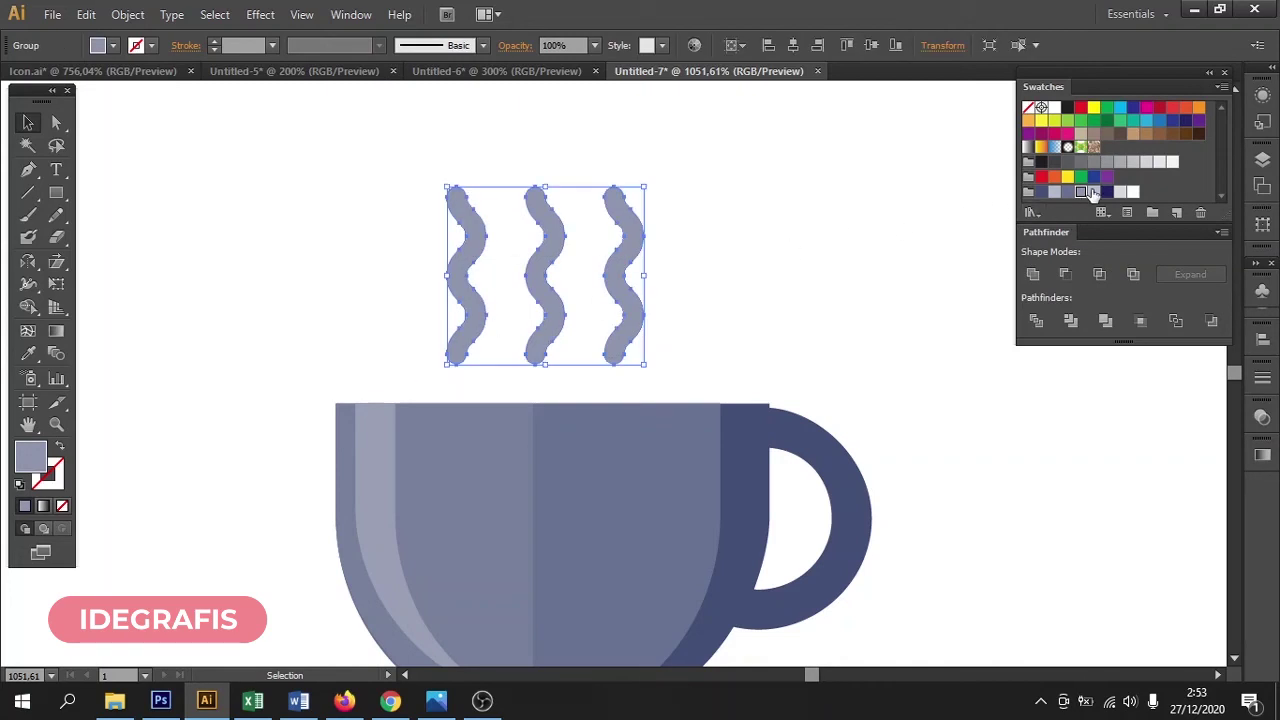
click(788, 274)
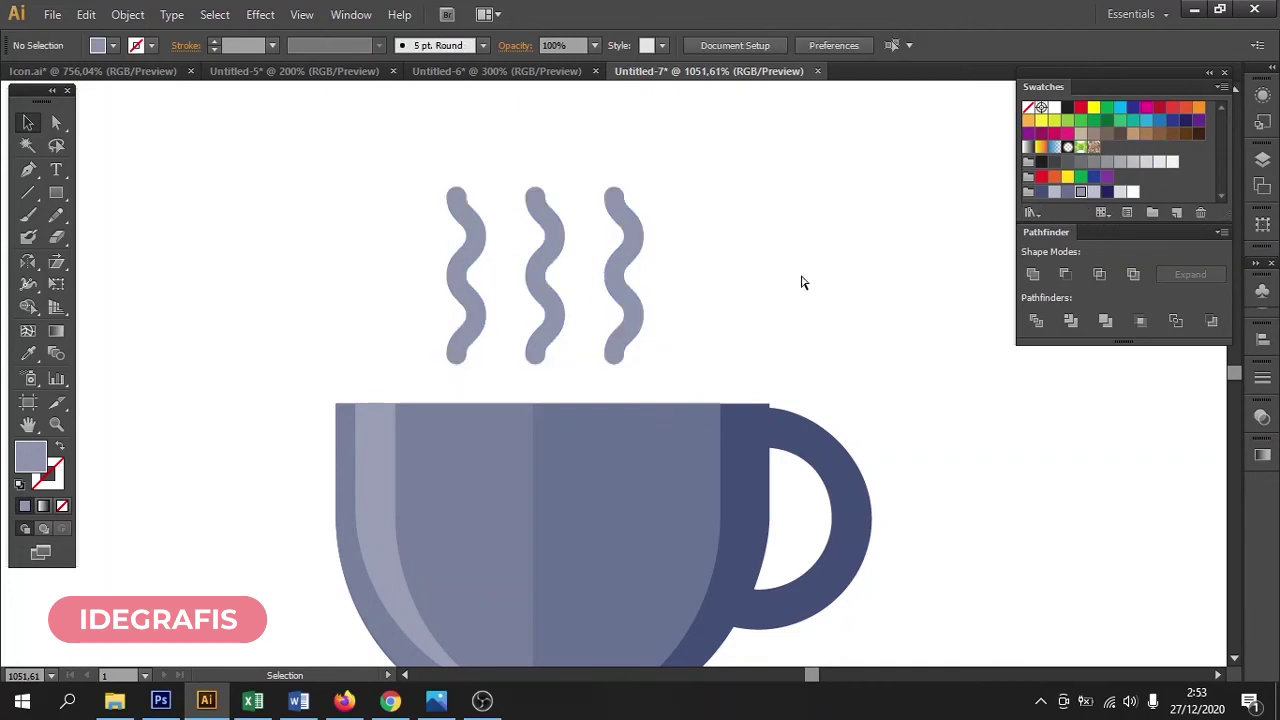
key(ctrl+0)
Select the cup together with its steam lines and nudge them slightly to the right on the artboard
drag(780, 215, 448, 540)
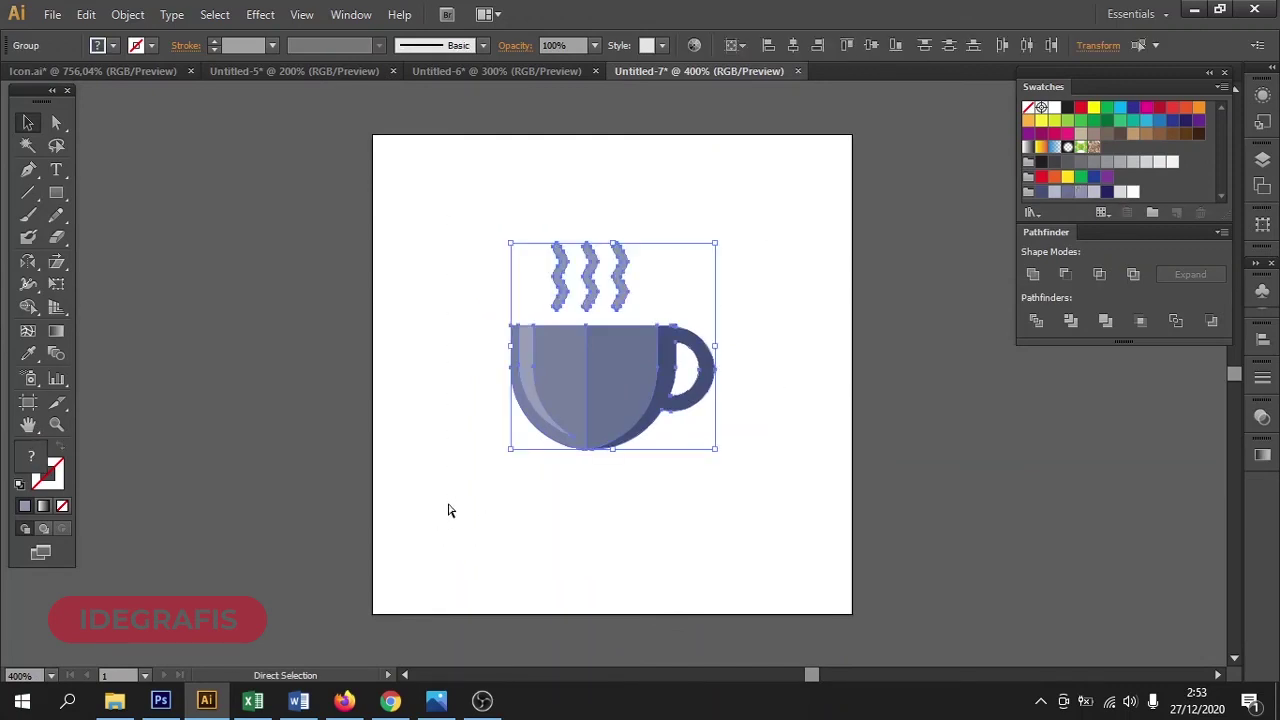
key(ctrl+shift+b)
drag(616, 408, 624, 408)
click(650, 478)
mouse_move(608, 502)
mouse_down()
mouse_move(612, 463)
mouse_move(589, 509)
mouse_up()
Draw a square covering the whole artboard, fill it light gray and send it behind the cup
click(56, 193)
drag(352, 139, 830, 618)
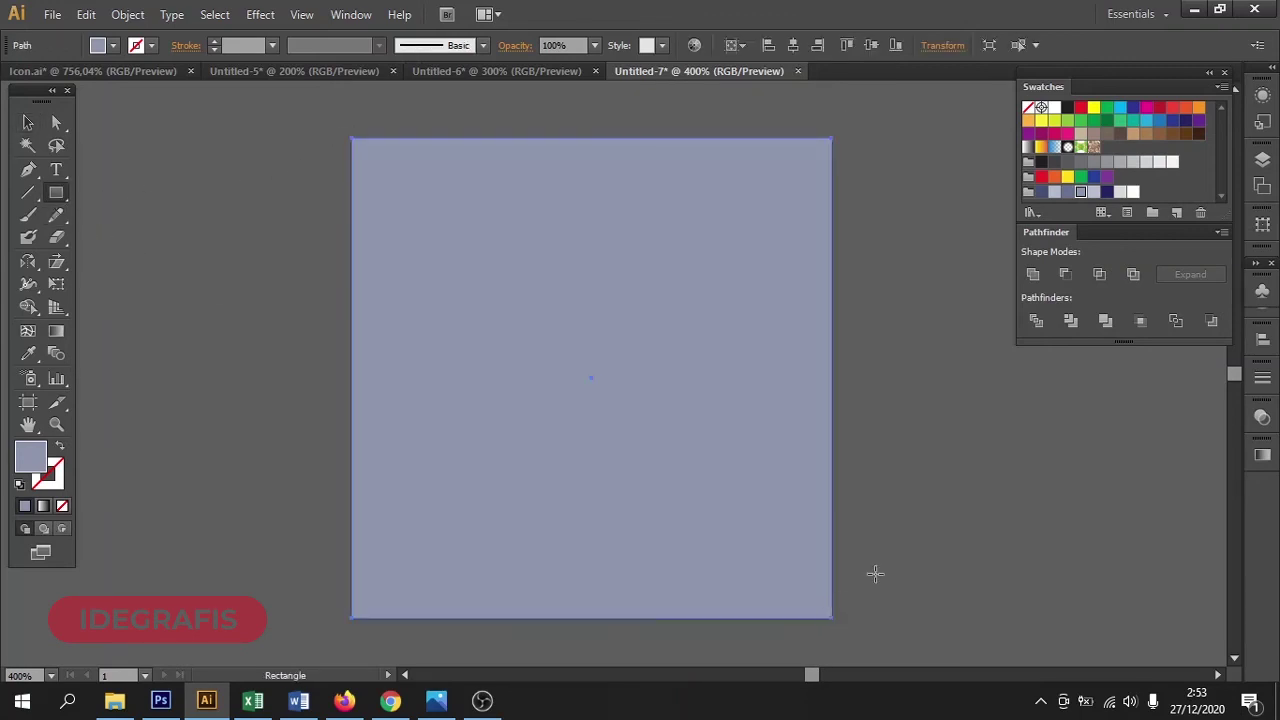
click(1120, 191)
key(ctrl+shift+bracketleft)
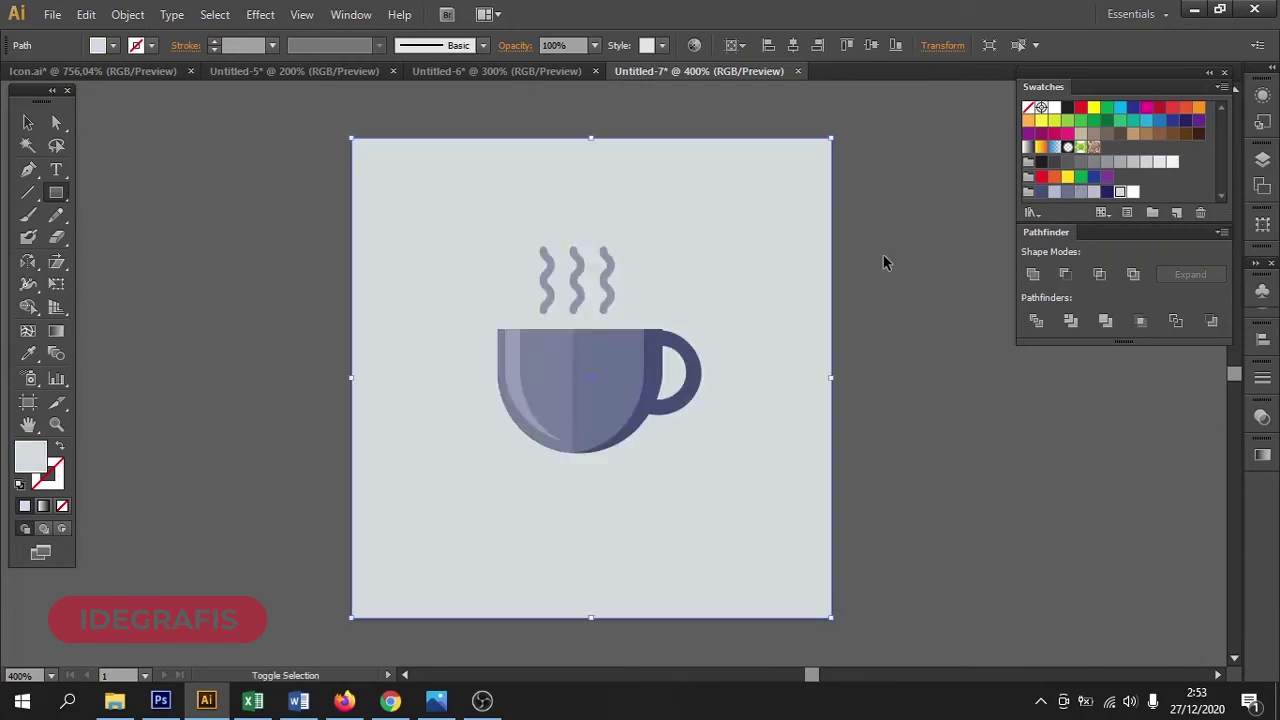
Select the cup and steam without the background and move them slightly straight down on the artboard
click(28, 122)
click(204, 172)
drag(290, 214, 726, 463)
shift+click(663, 471)
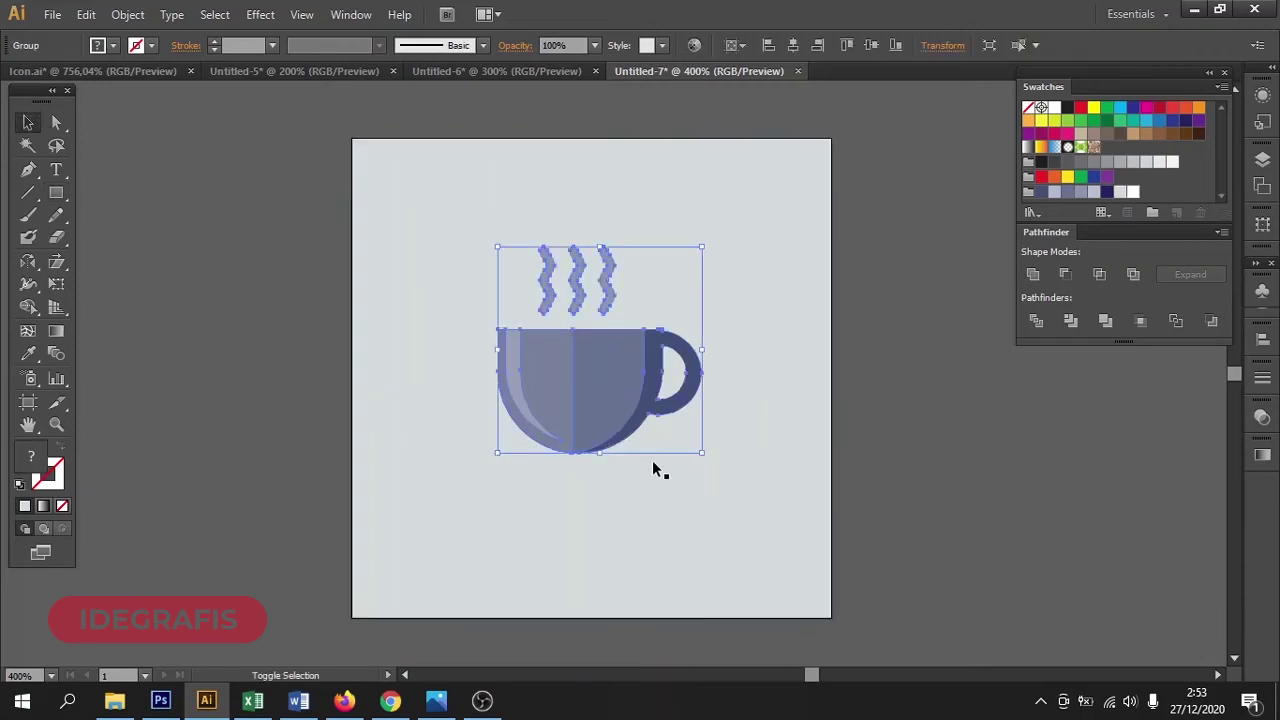
drag(607, 412, 608, 421)
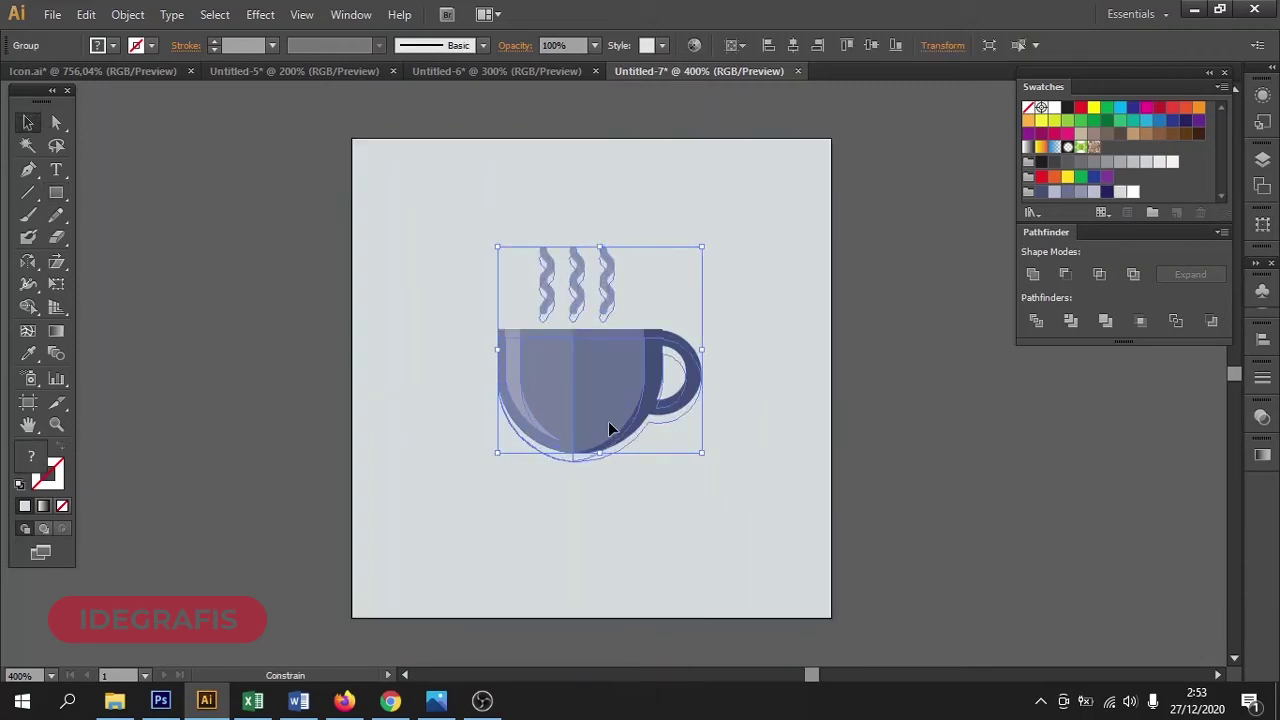
click(932, 422)
drag(933, 415, 931, 394)
Draw a rectangle from the cup's top-left corner to its base and fill it with the white-to-black gradient
drag(349, 273, 794, 520)
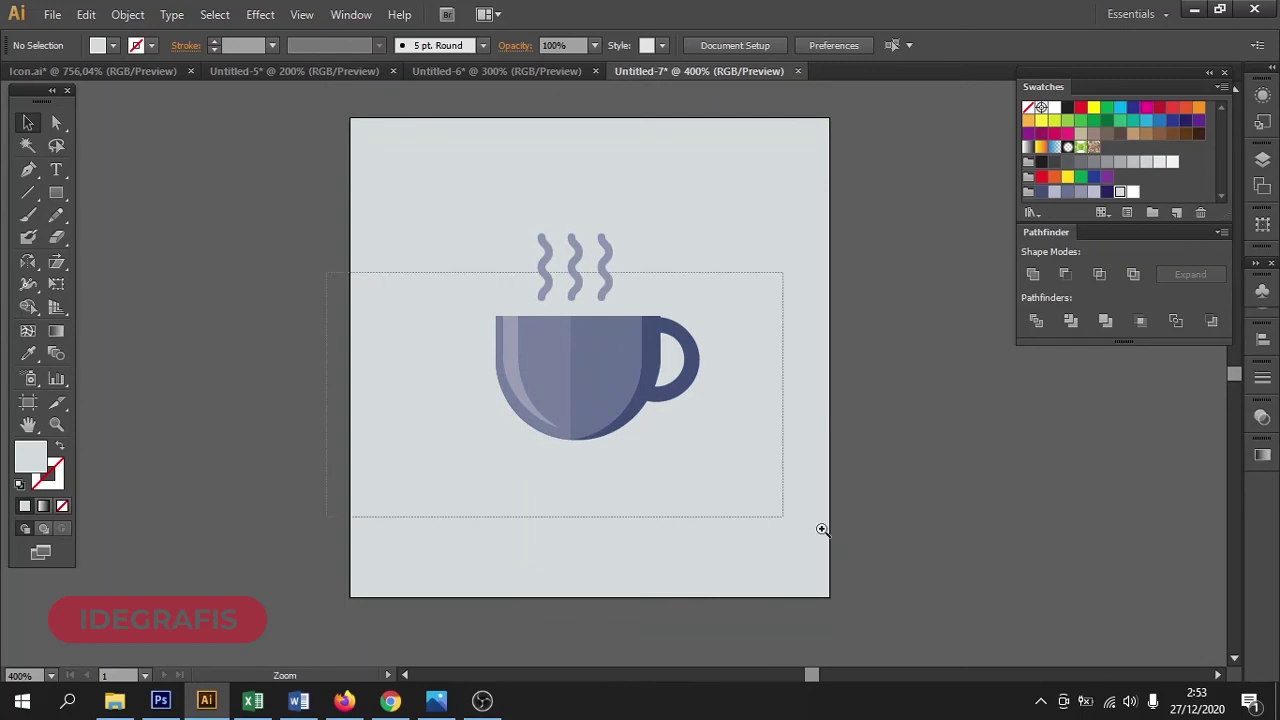
click(58, 194)
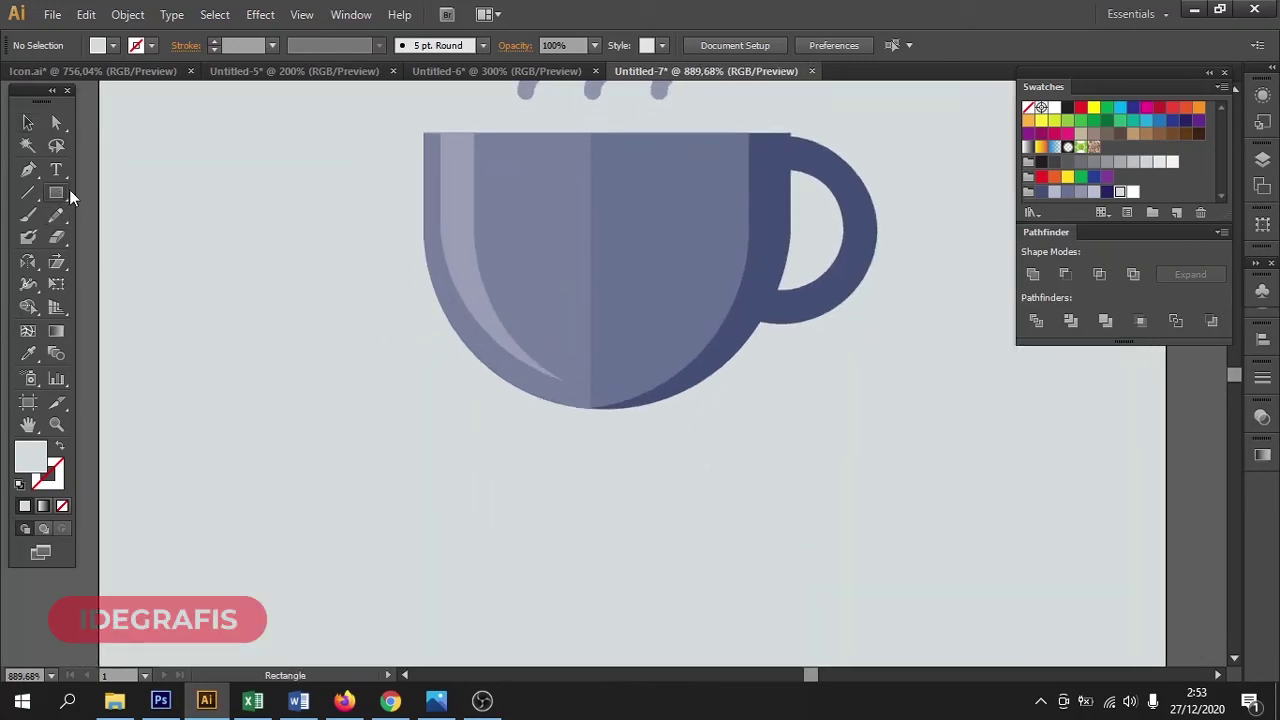
drag(422, 132, 640, 407)
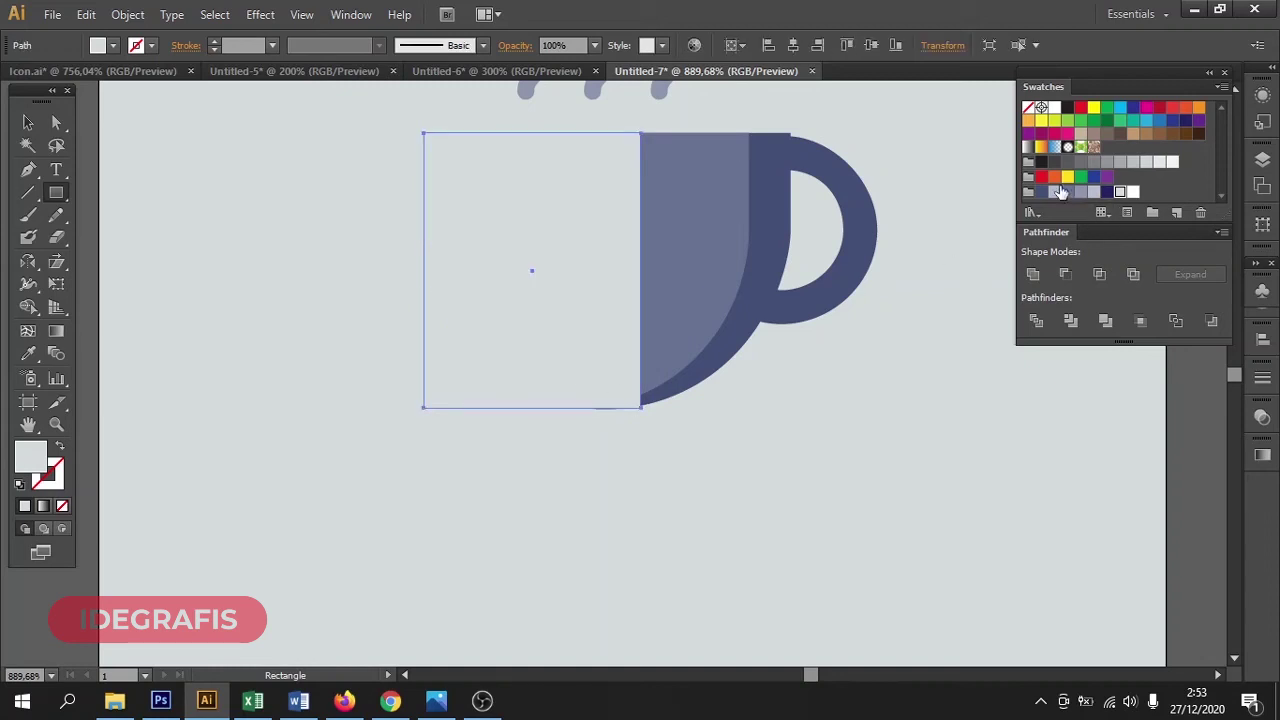
click(1029, 147)
Stretch the gradient rectangle leftward until its white end extends past the artboard's left edge
click(25, 124)
key(space)
drag(127, 205, 374, 160)
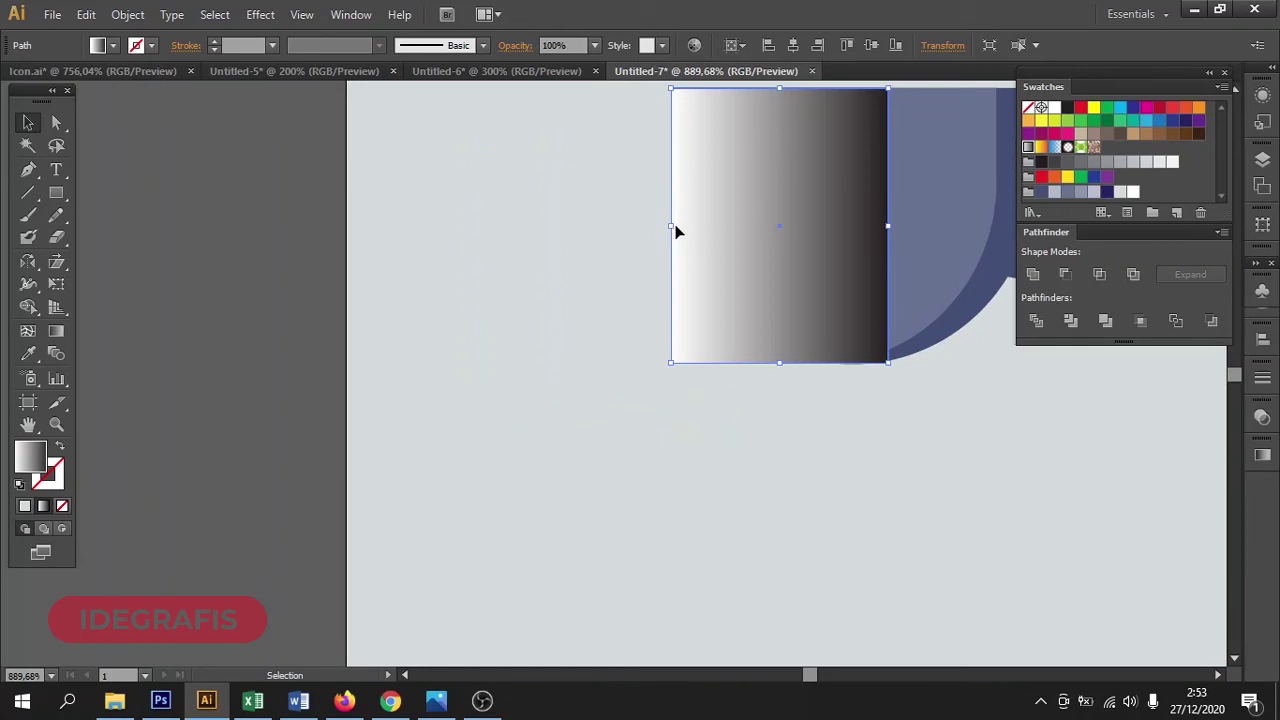
drag(671, 226, 455, 277)
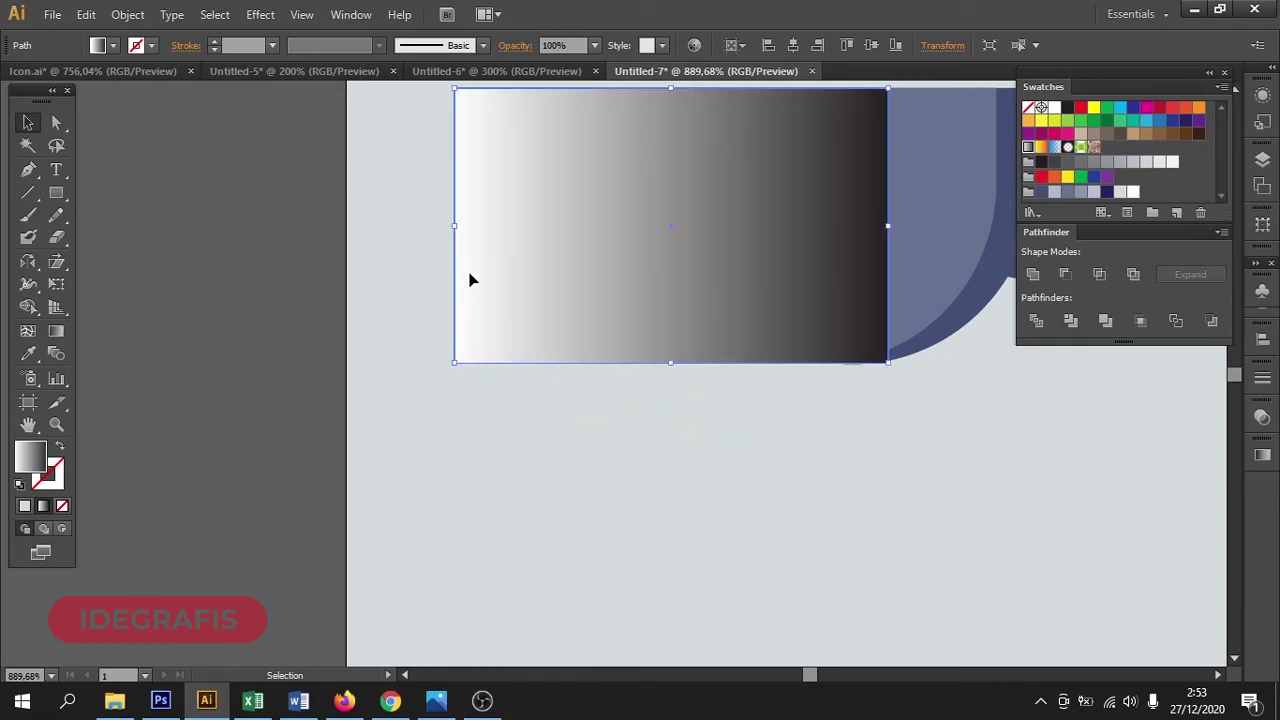
drag(456, 228, 264, 236)
key(space)
drag(624, 321, 511, 494)
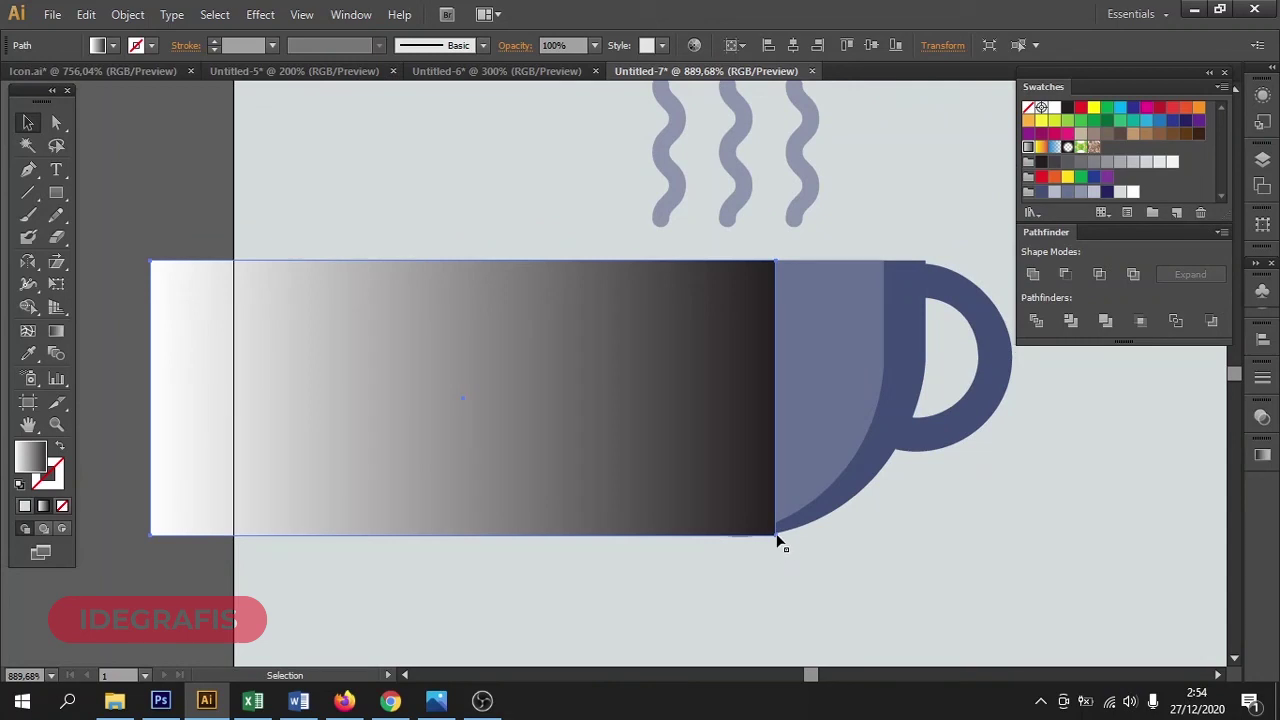
Rotate the gradient rectangle 45° toward the artboard's lower left and place its dark end over the cup
drag(778, 252, 529, 196)
key(space)
drag(605, 326, 537, 388)
drag(508, 356, 409, 316)
Widen the rotated rectangle on its lower side until it reaches the curve at the cup's lower right
key(space)
drag(488, 400, 526, 243)
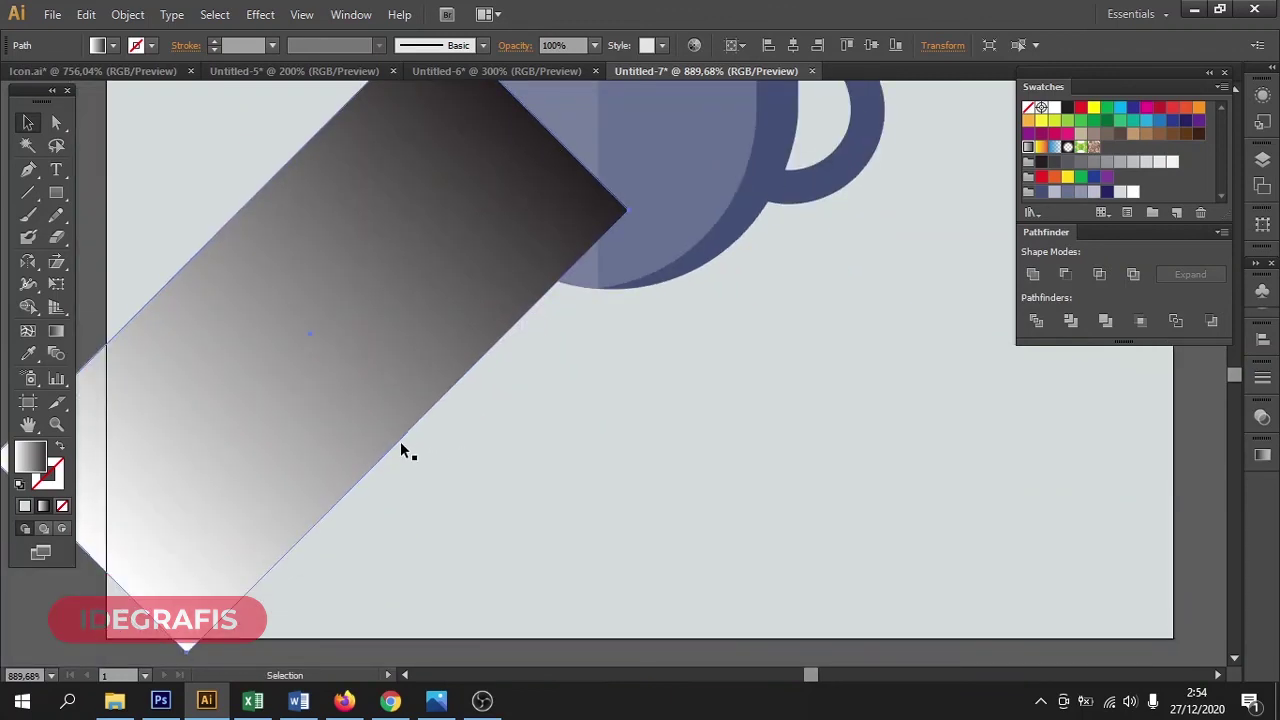
drag(405, 433, 476, 488)
key(space)
drag(588, 297, 606, 466)
Align the upper corner of the rotated rectangle exactly with the top-left corner of the cup's rim
key(ctrl+space)
drag(489, 140, 598, 212)
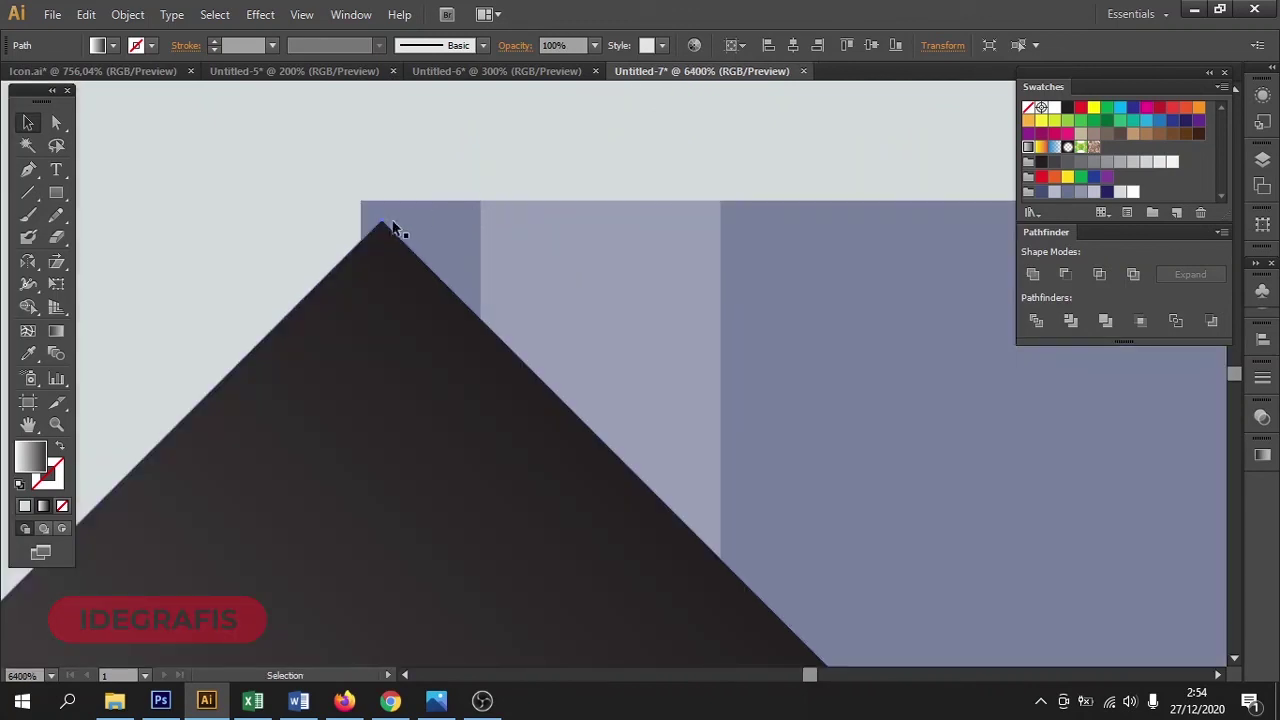
click(379, 217)
key(a)
drag(379, 217, 361, 200)
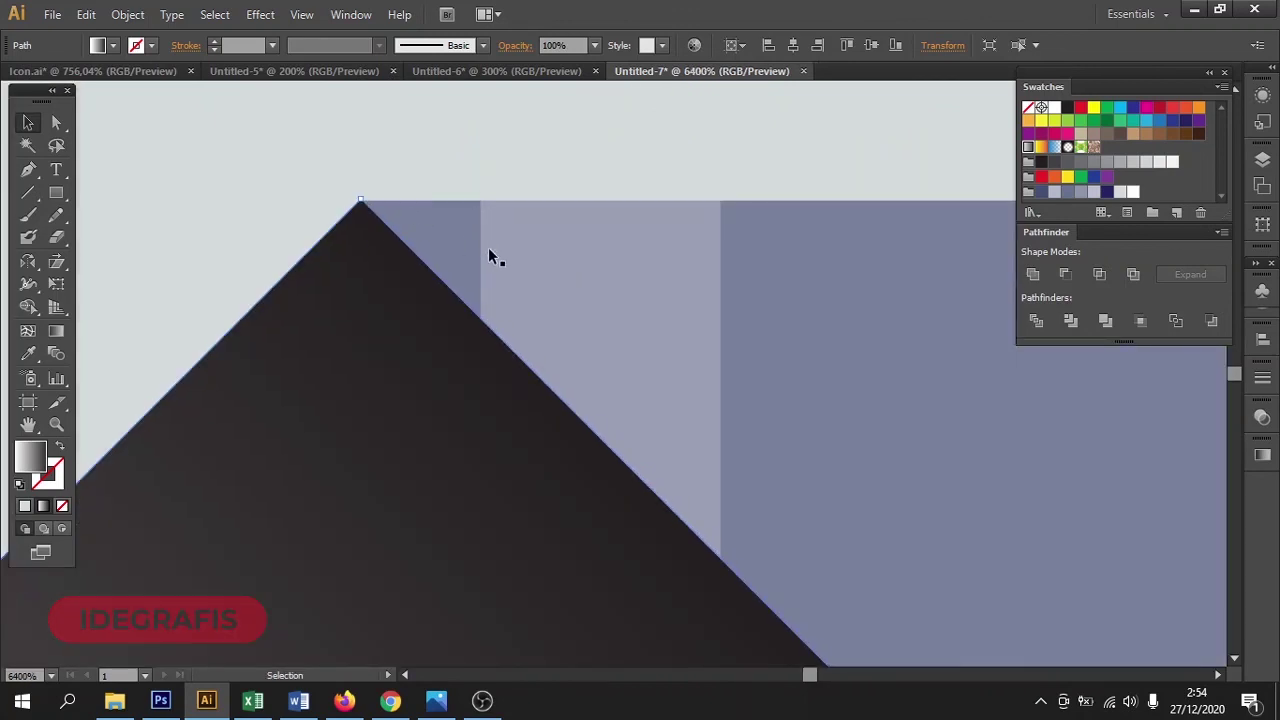
Select the gradient rectangle together with the background square and send both behind the cup
key(ctrl+0)
key(v)
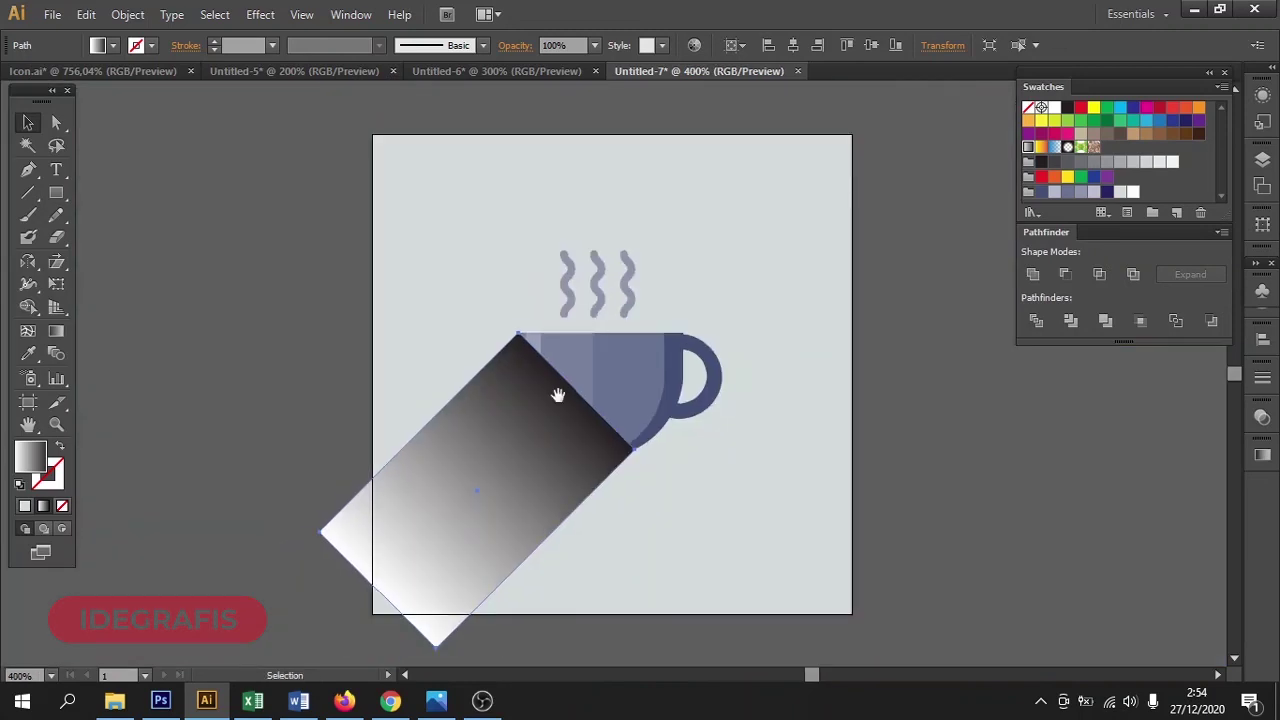
scroll(500, 343, down, 2)
shift+click(676, 467)
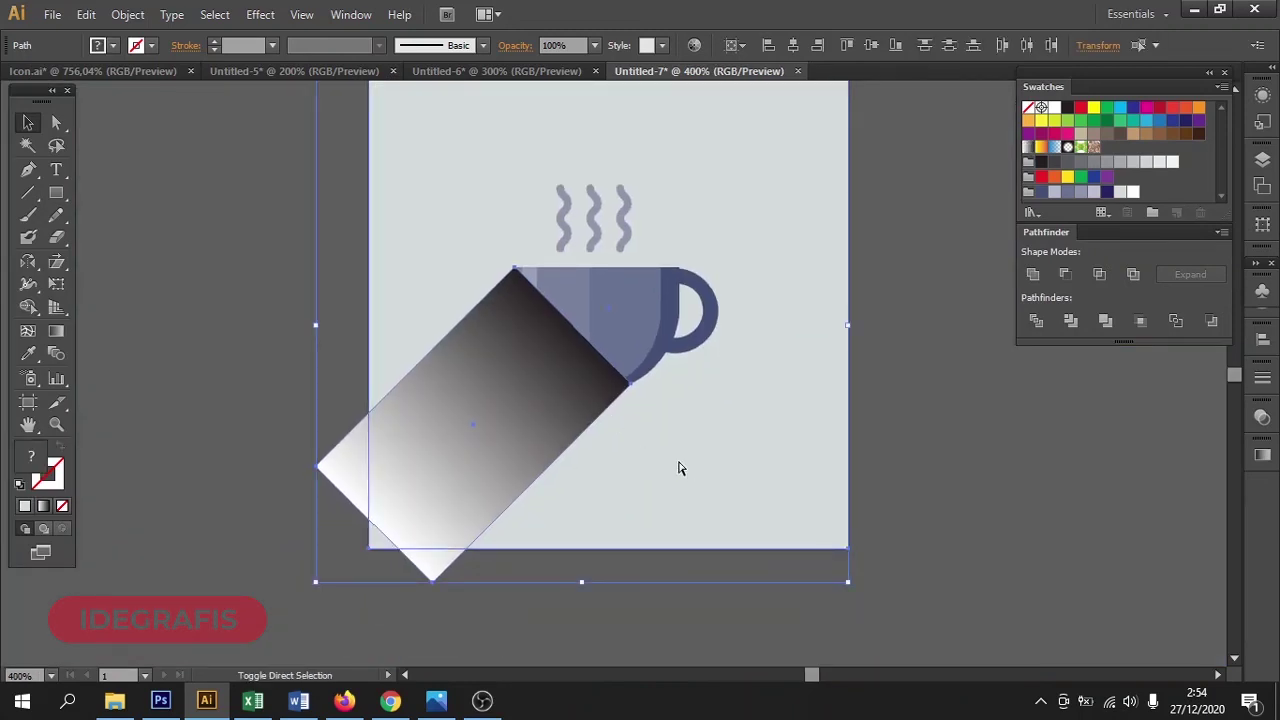
key(ctrl+shift+bracketleft)
click(896, 421)
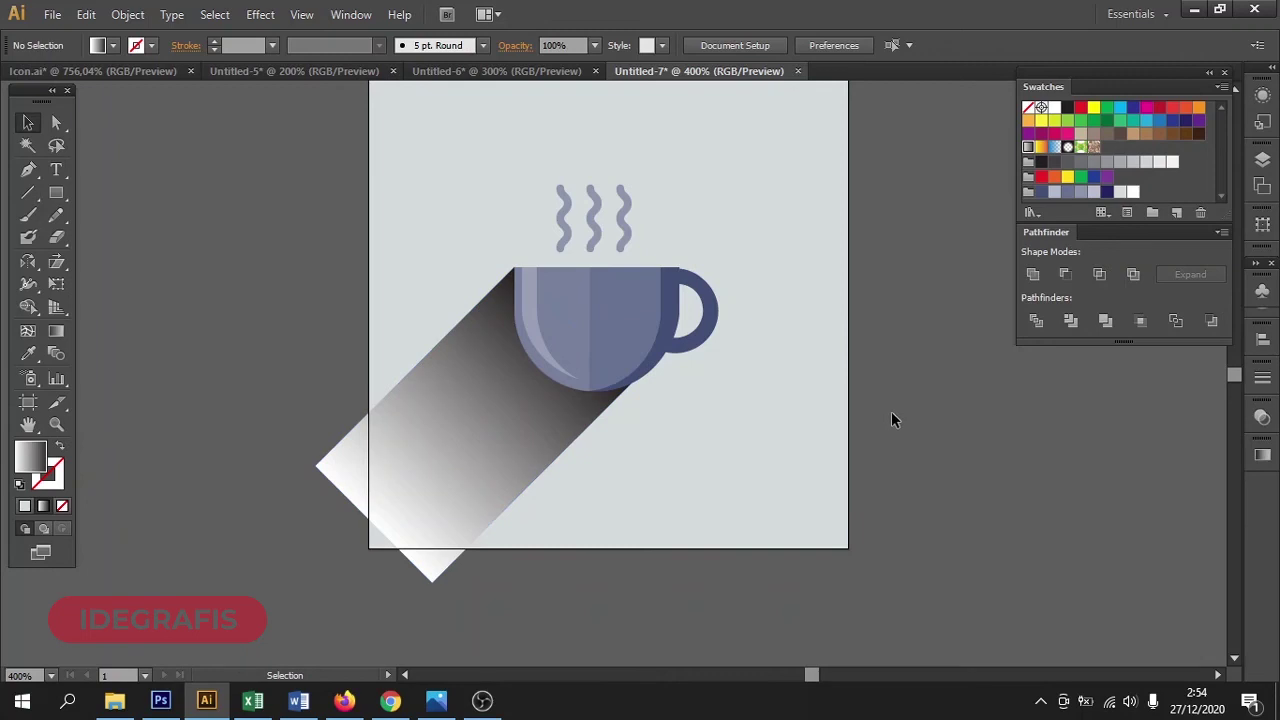
Set the blending mode of the shadow rectangle to Multiply
click(453, 520)
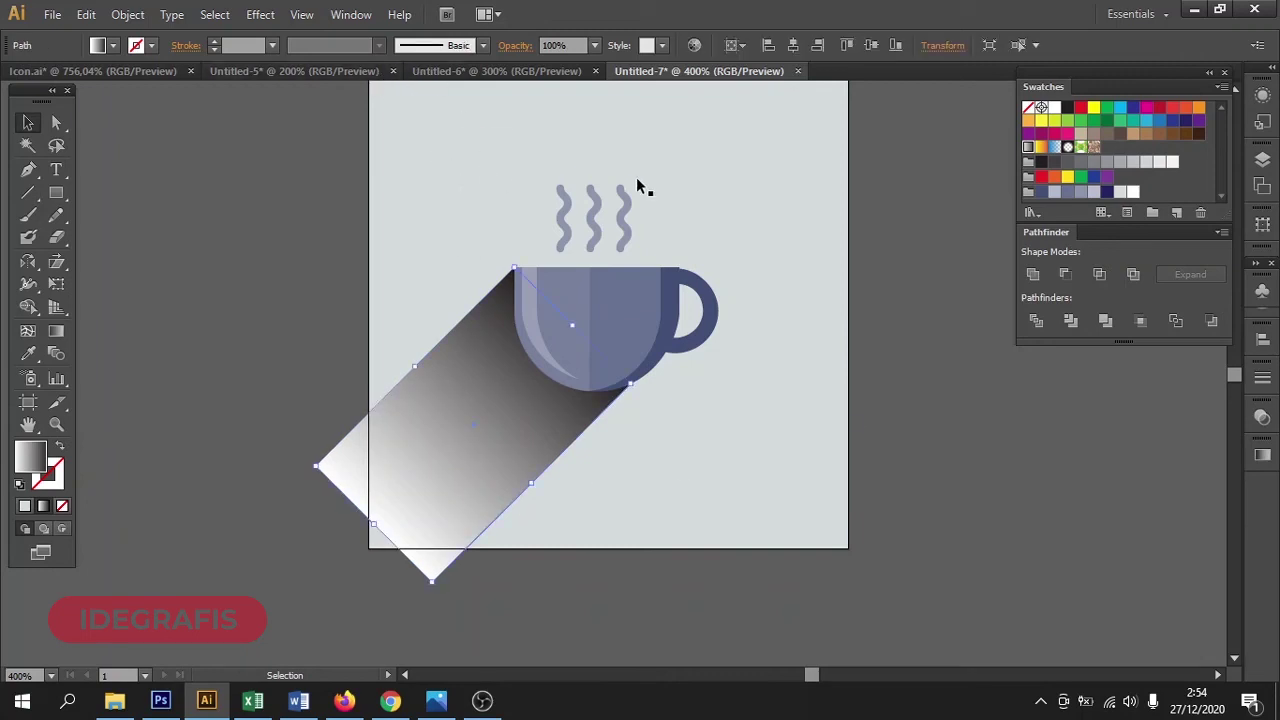
click(507, 46)
click(377, 79)
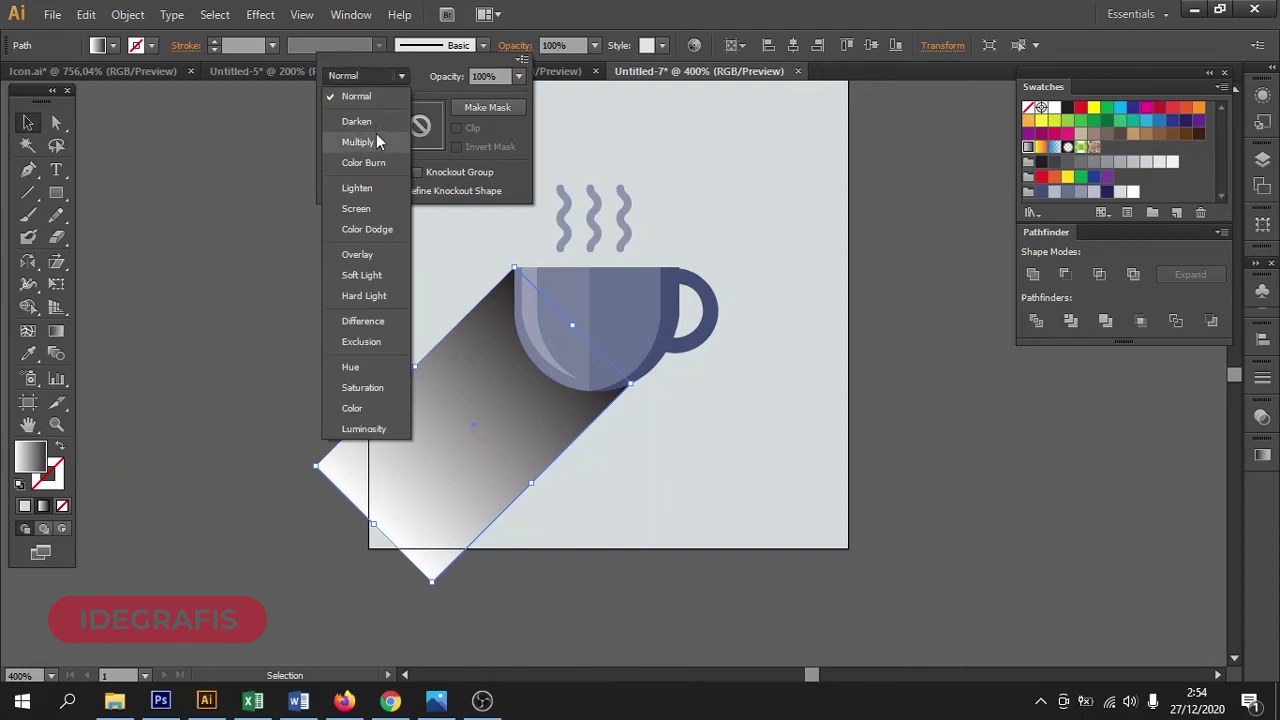
click(376, 142)
click(956, 302)
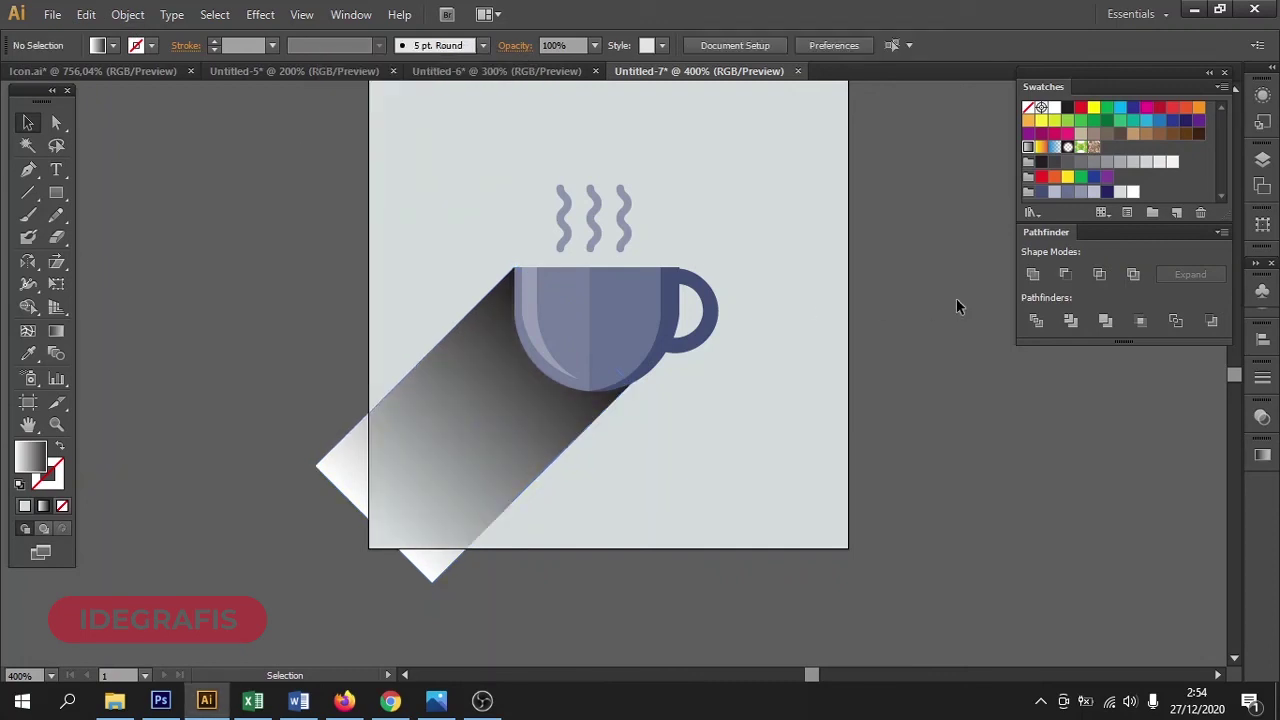
Replace the black stop of the shadow's gradient with the dark navy swatch
click(563, 414)
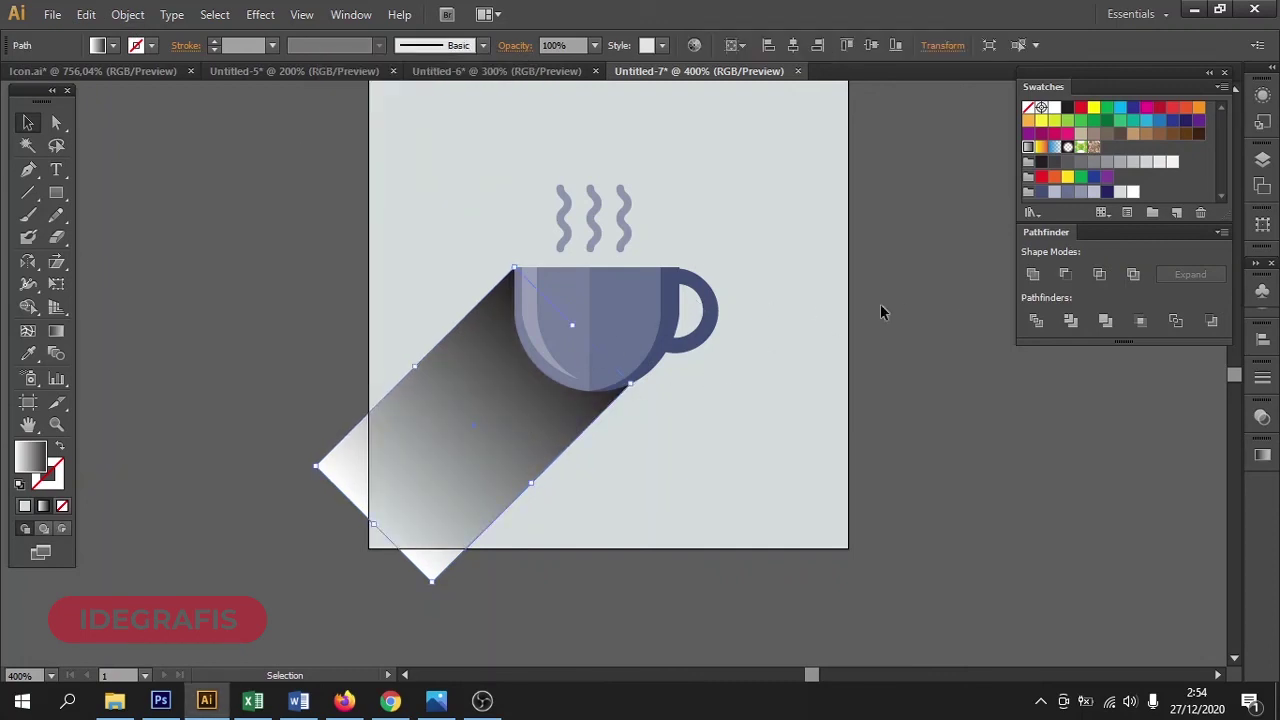
click(1262, 454)
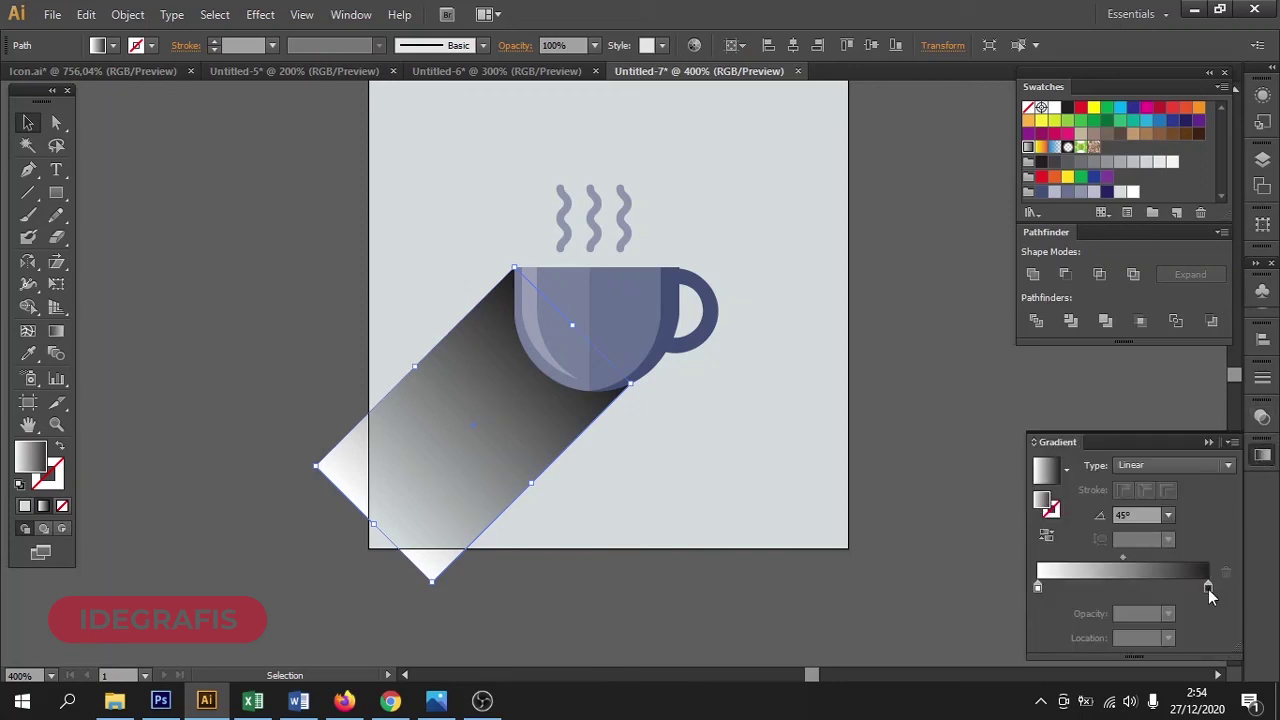
double_click(1208, 590)
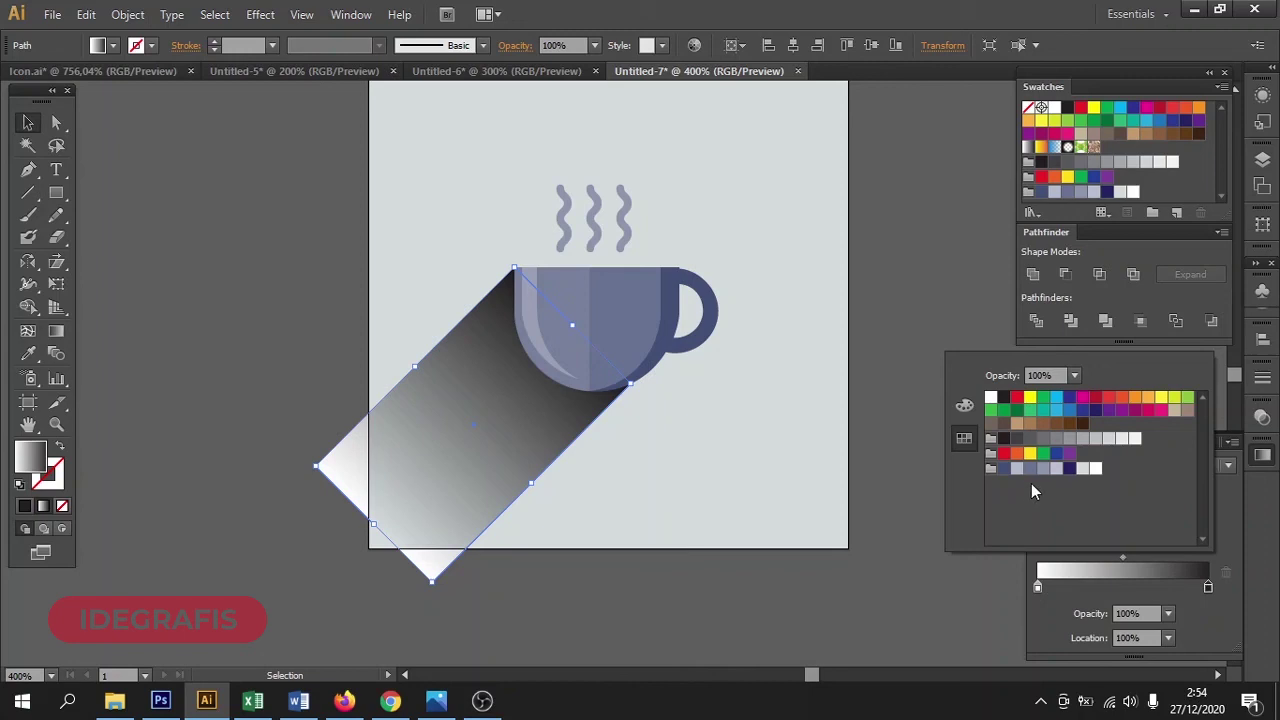
click(1005, 470)
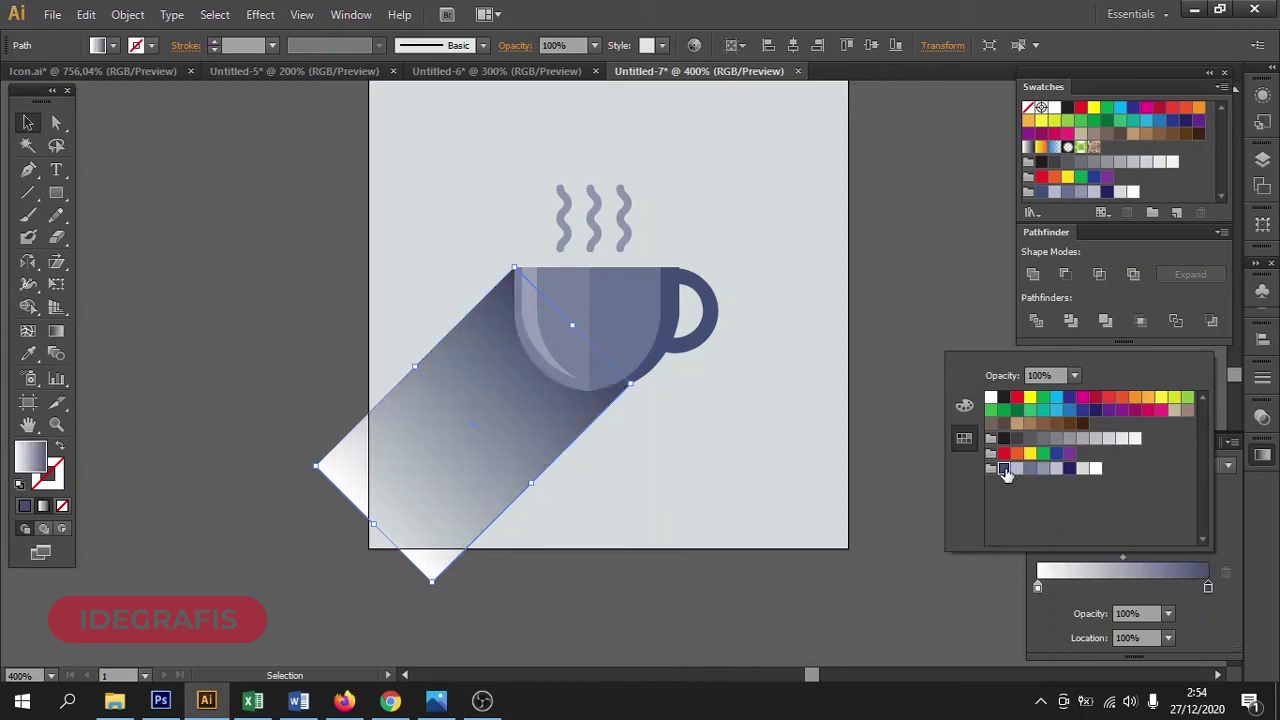
click(1069, 468)
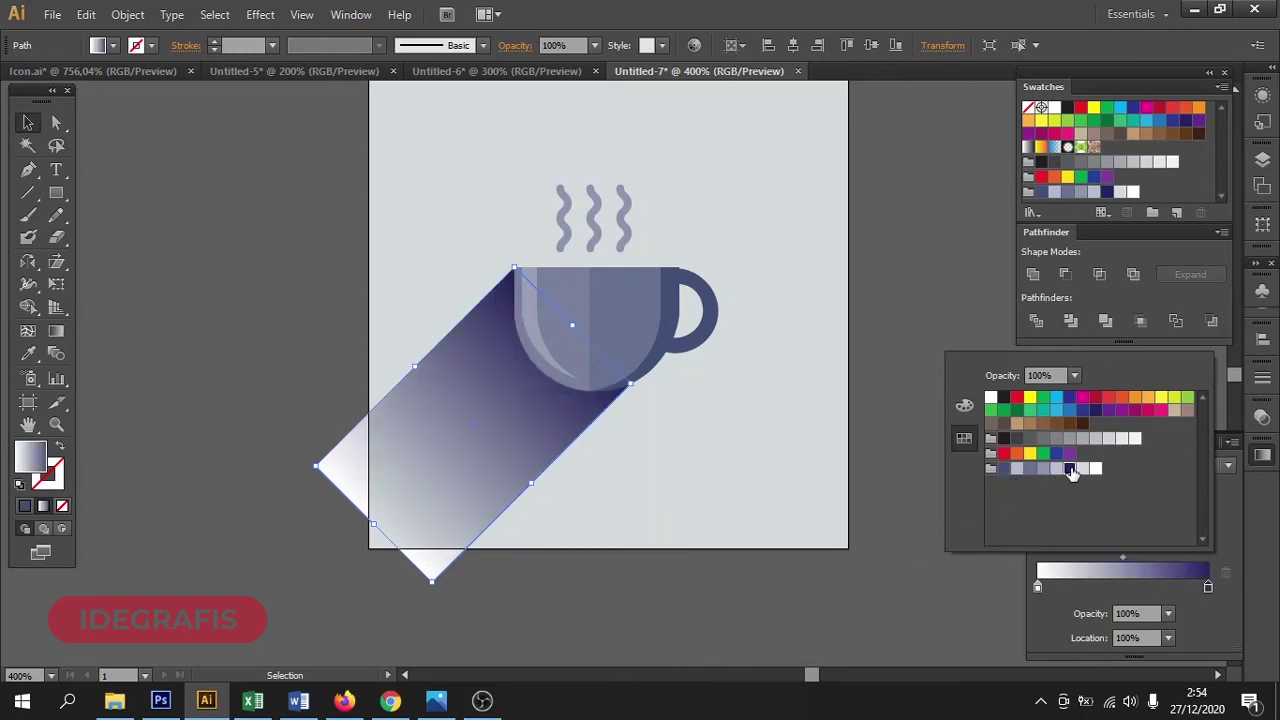
click(894, 560)
Shift the shadow's gradient midpoint to about 56% and set the shadow's opacity to 30%
click(434, 473)
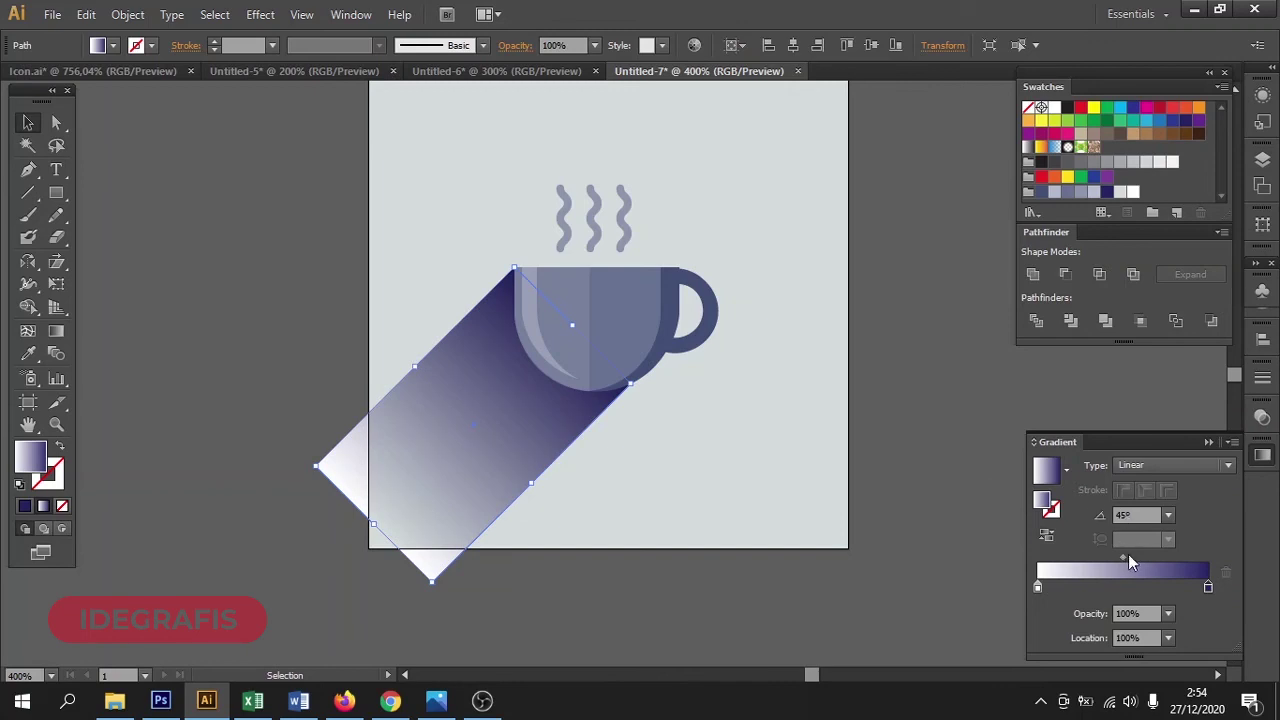
drag(1122, 562, 1135, 562)
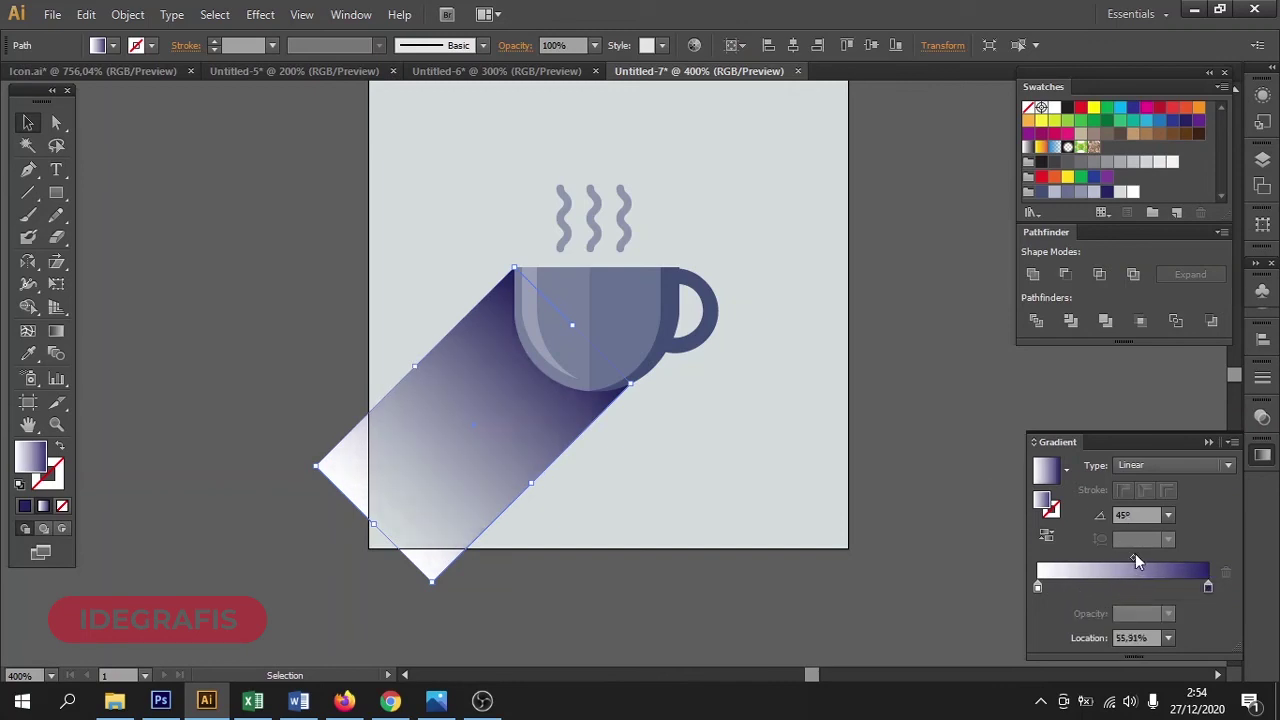
click(596, 45)
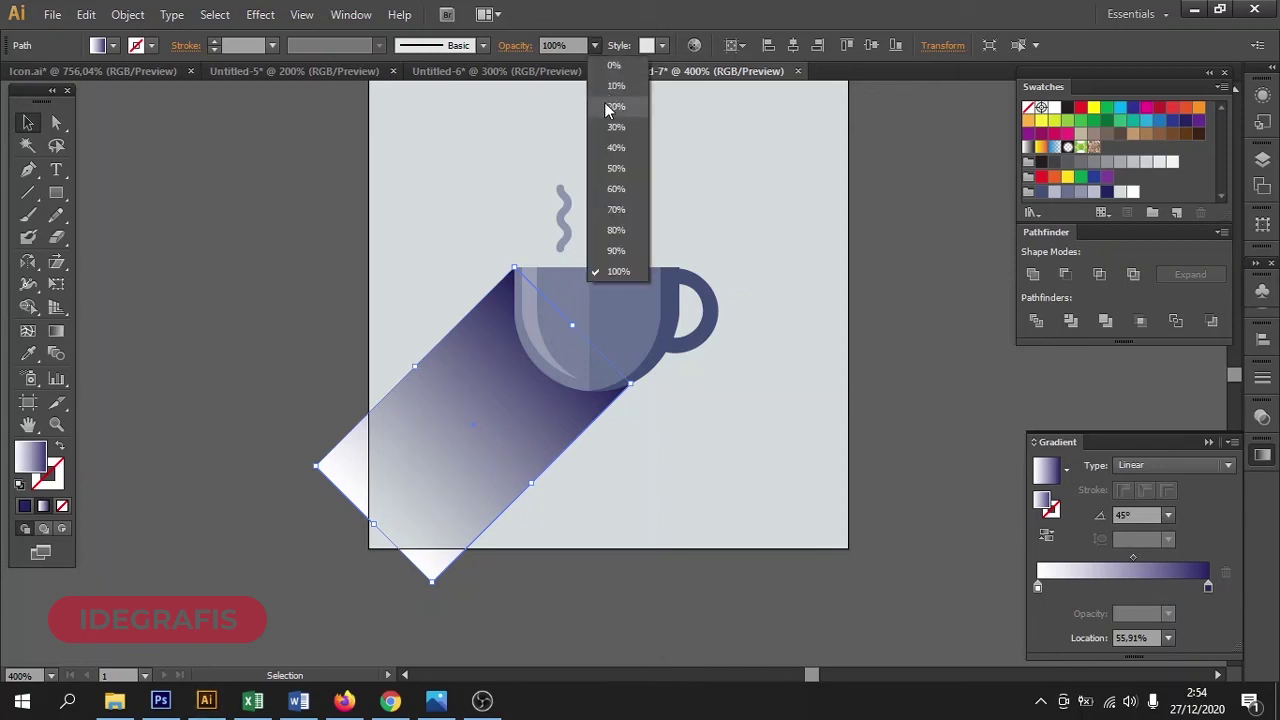
click(610, 127)
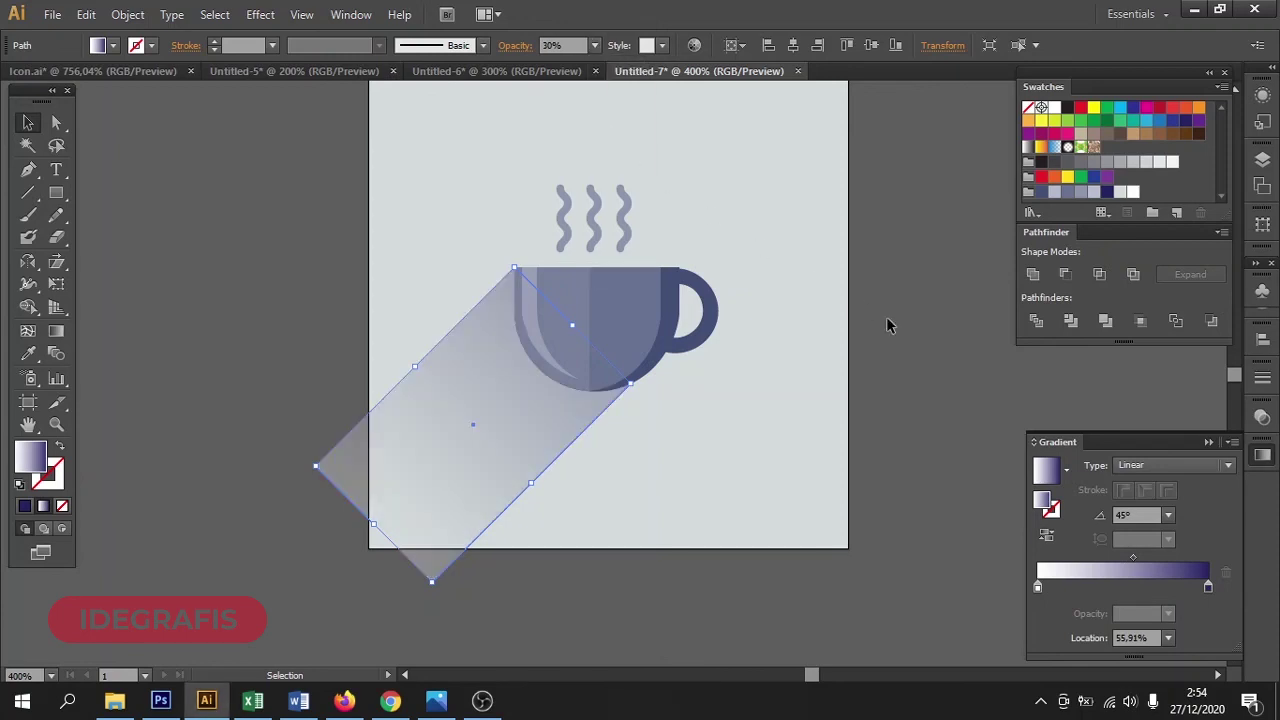
click(925, 343)
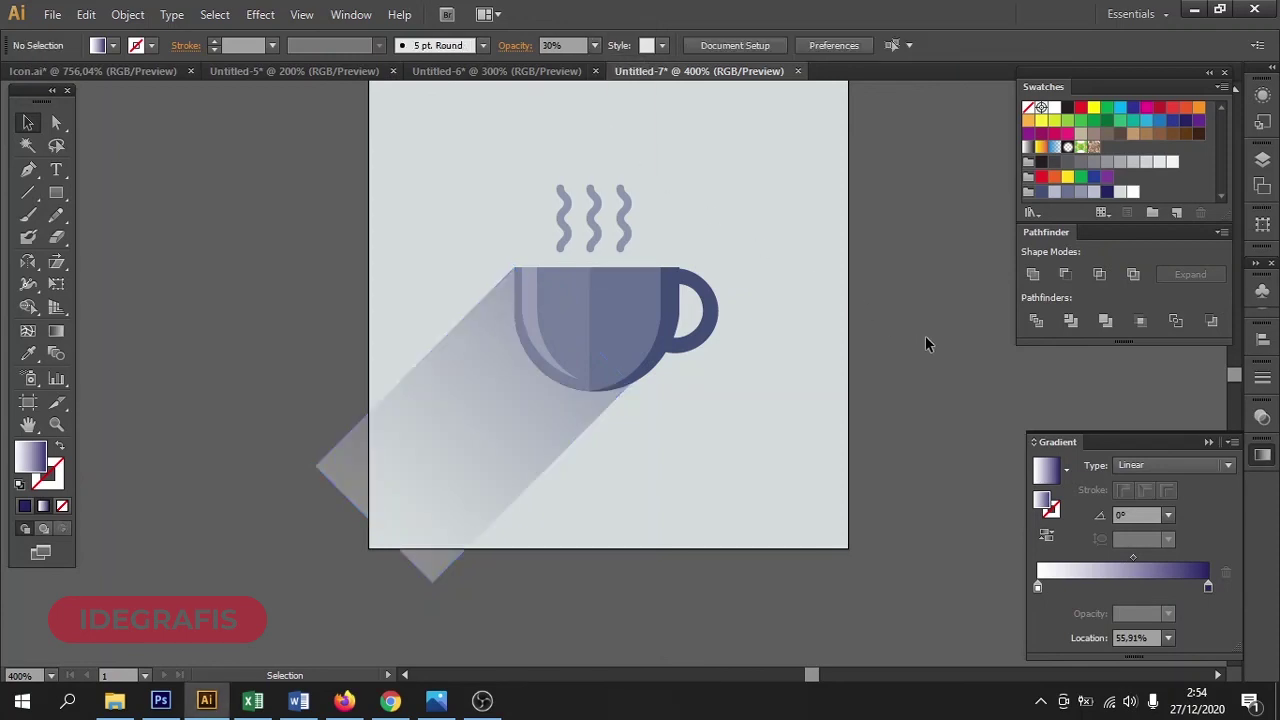
Lengthen the shadow past the artboard's lower-left corner and cut away its overhang with the Shape Builder tool
click(417, 548)
drag(373, 523, 350, 551)
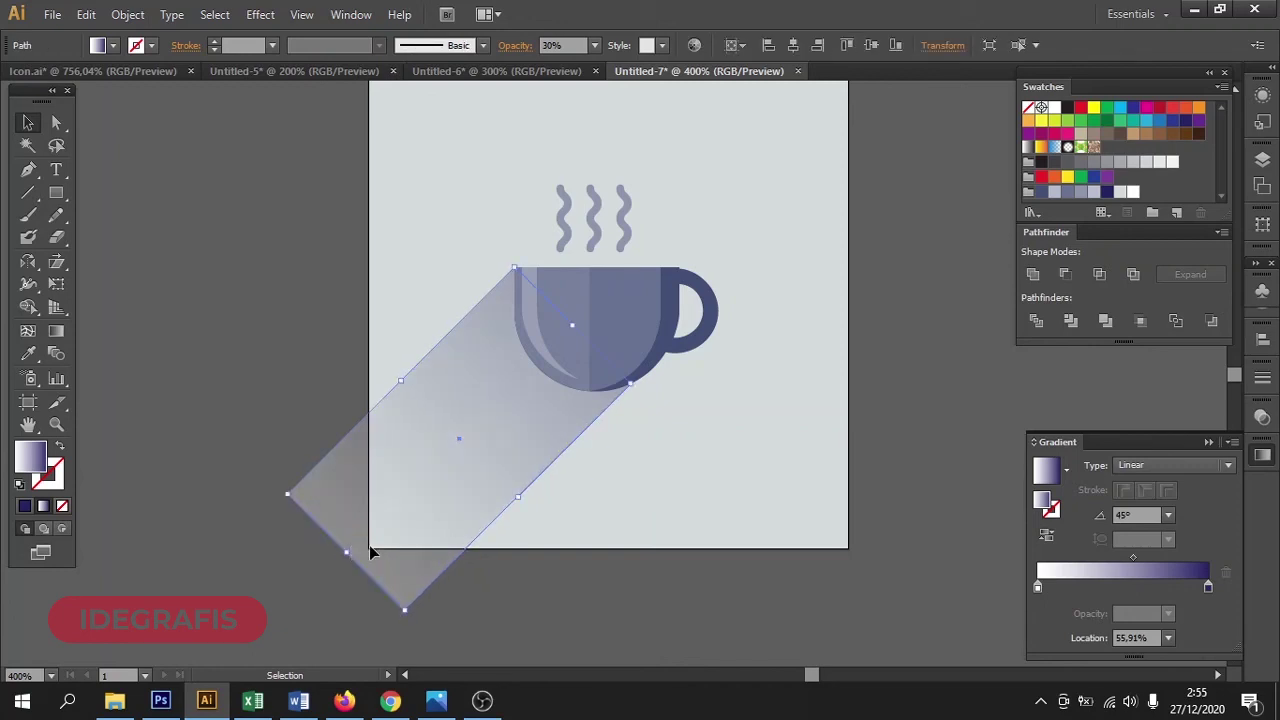
shift+click(586, 516)
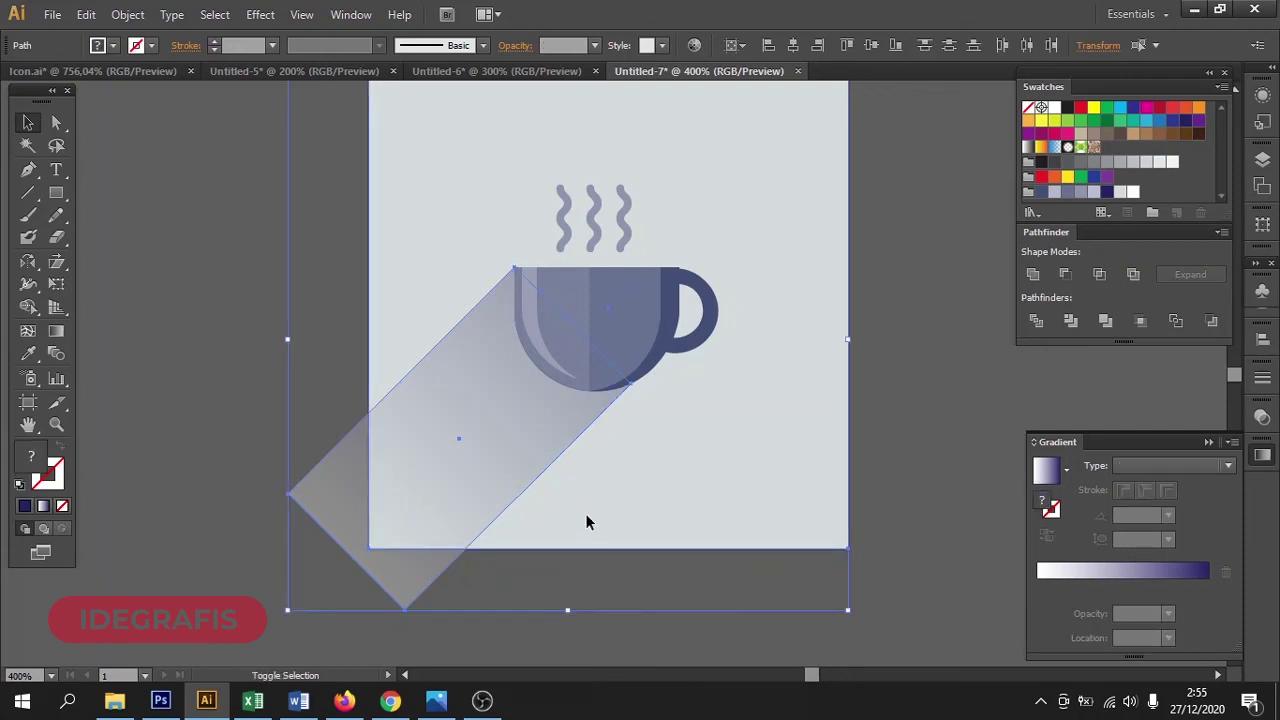
click(28, 309)
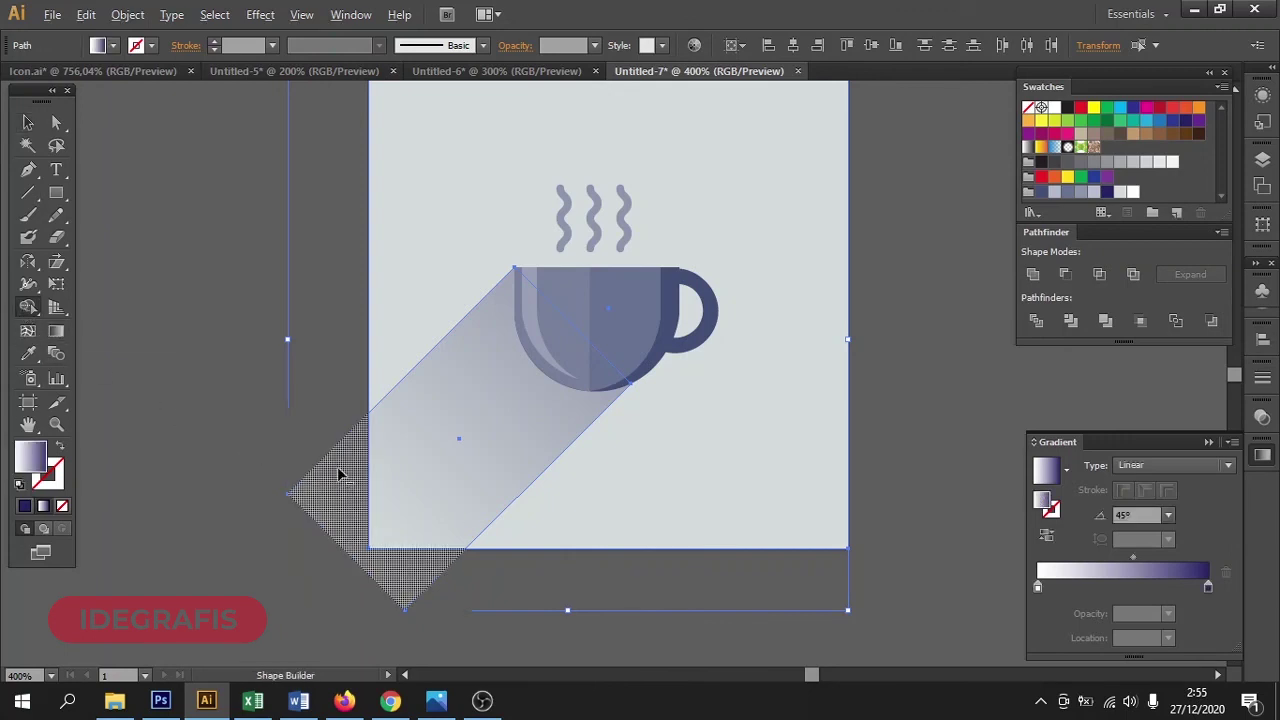
alt+click(338, 474)
click(28, 123)
click(240, 195)
drag(290, 228, 231, 285)
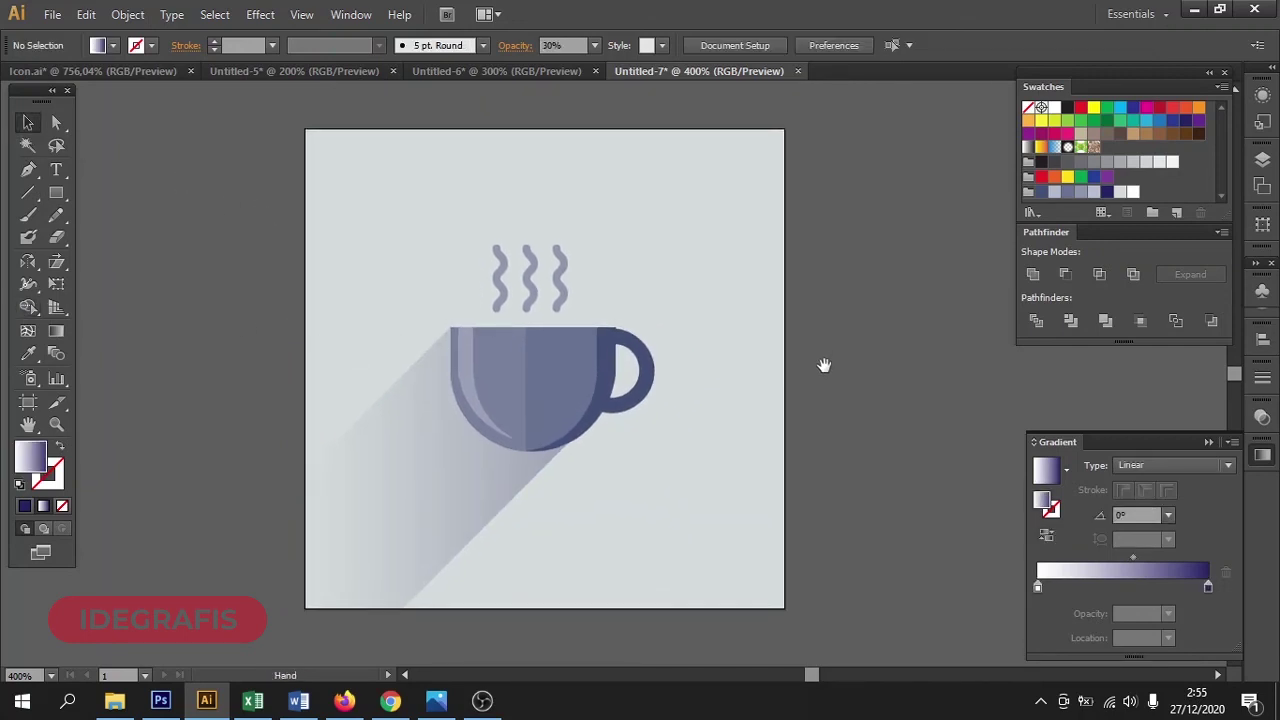
click(1208, 443)
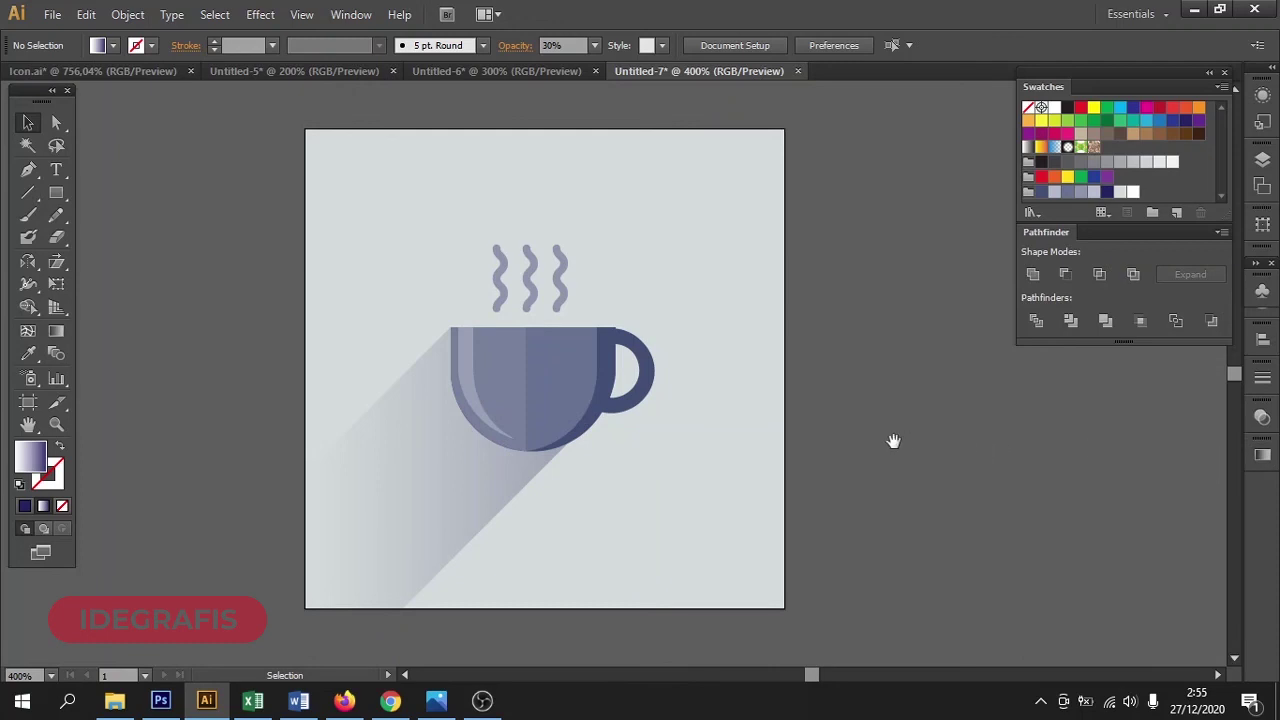
drag(905, 441, 954, 436)
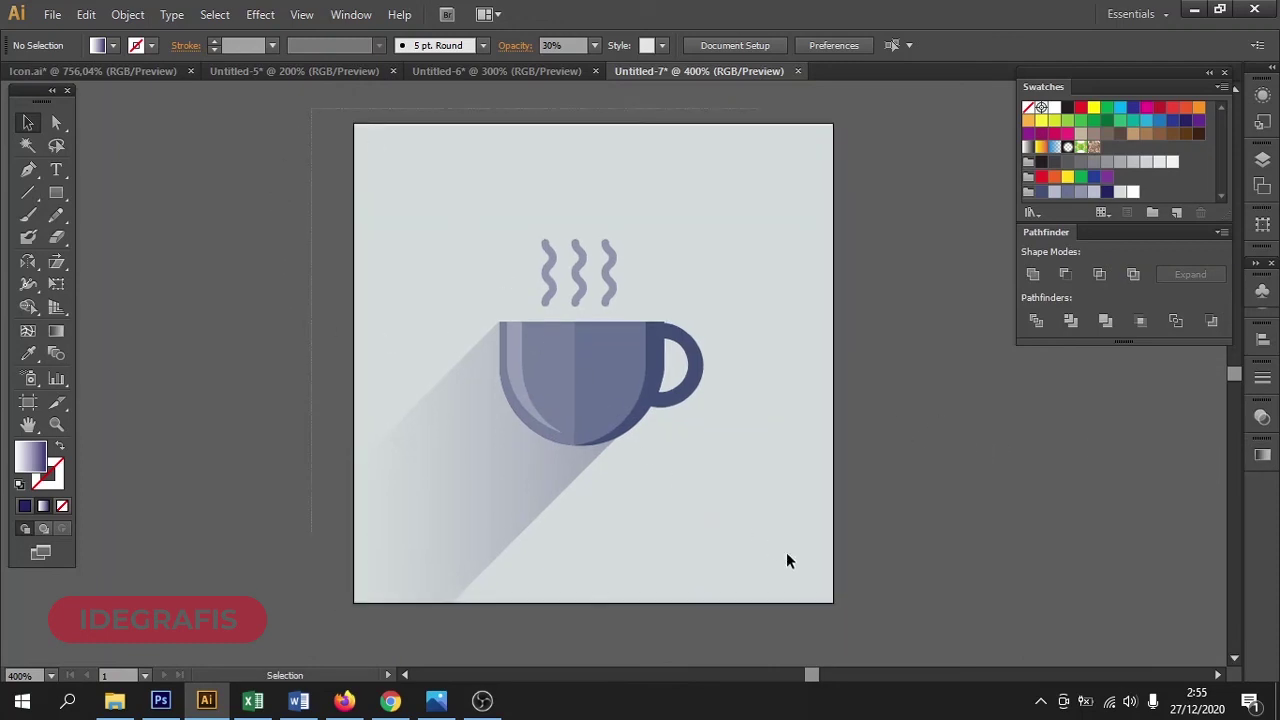